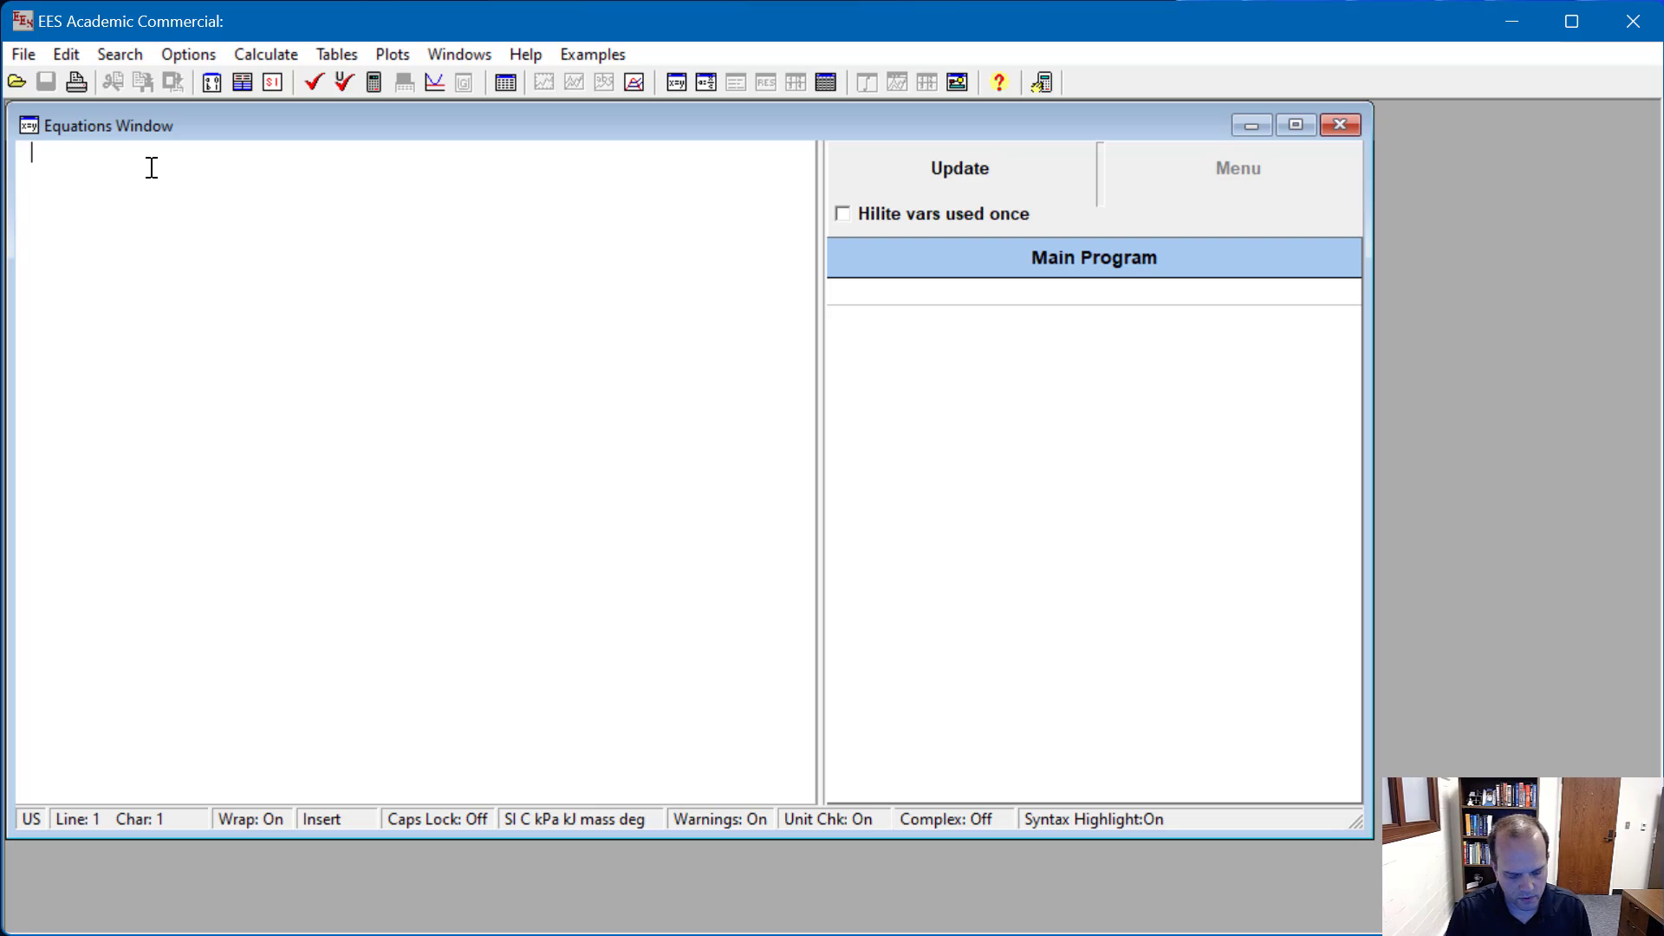
Step: Enter the equations x = 1 and y = x^2 - 2*x +5, and solve them
type("x = 1")
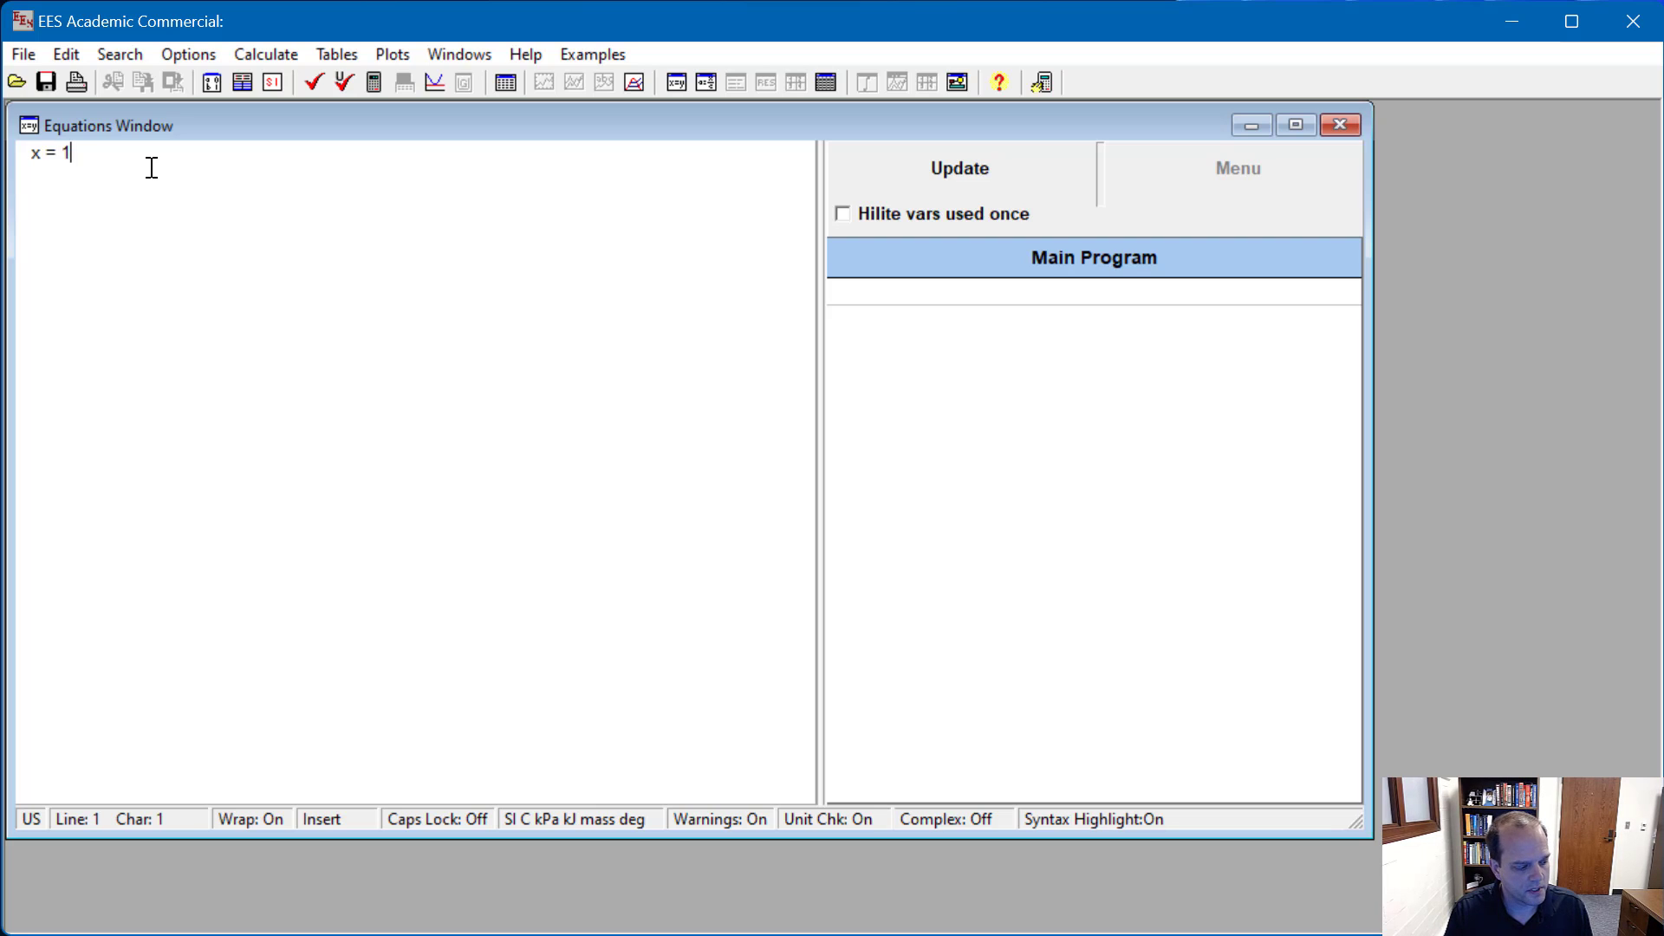
key("Return")
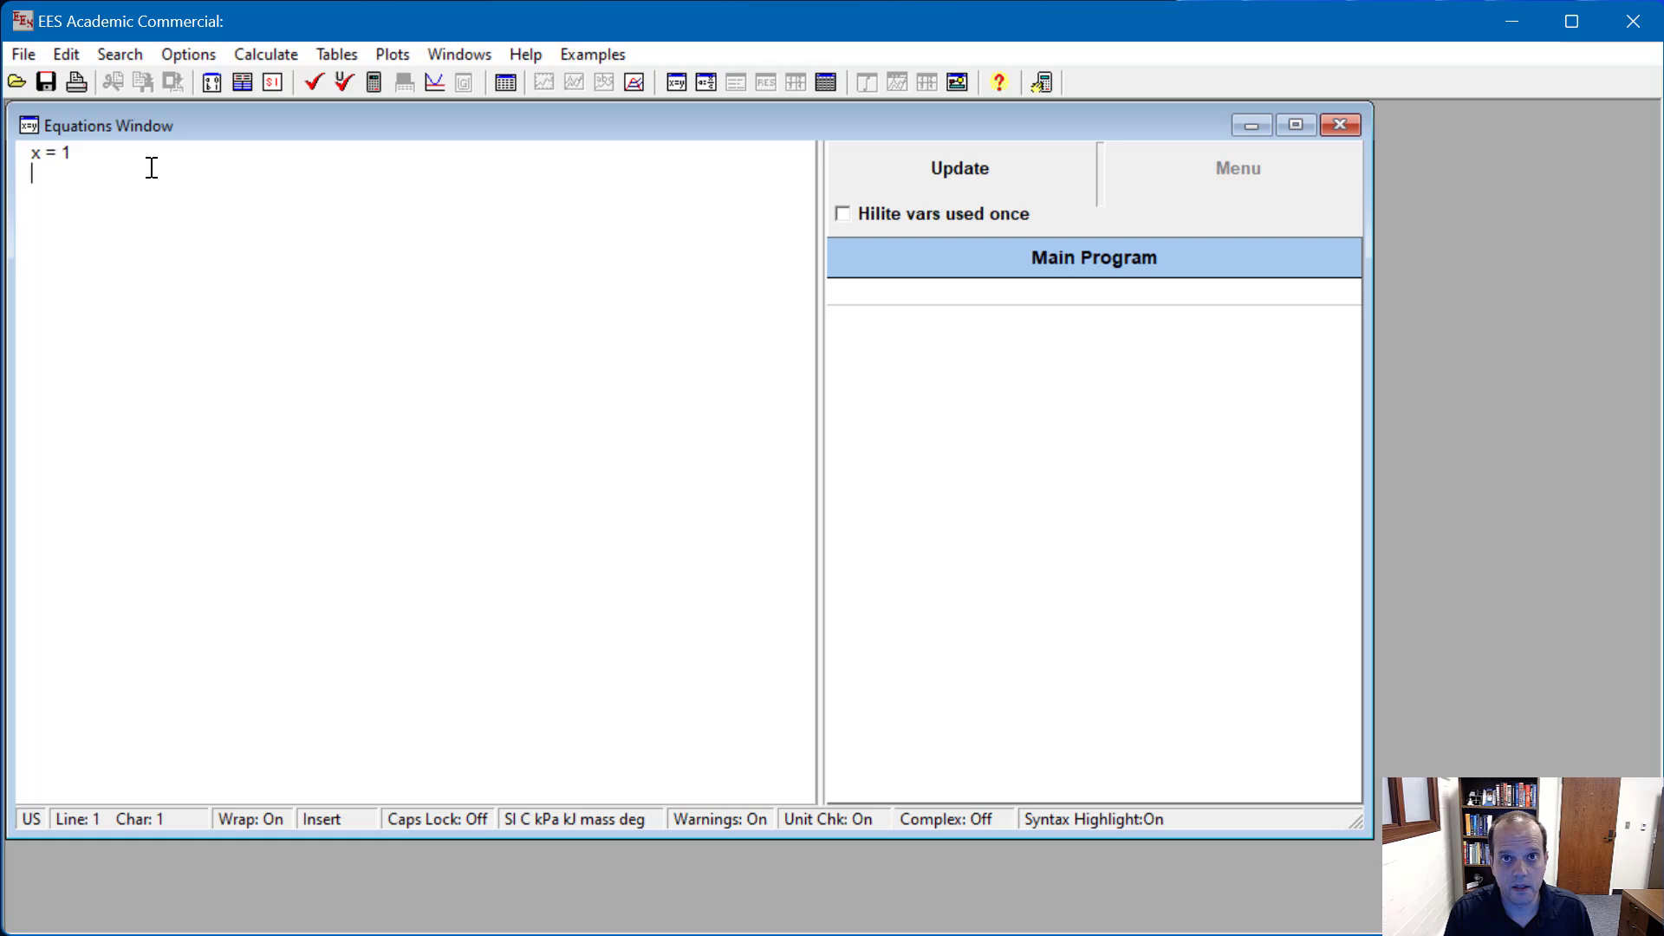
type("y = ")
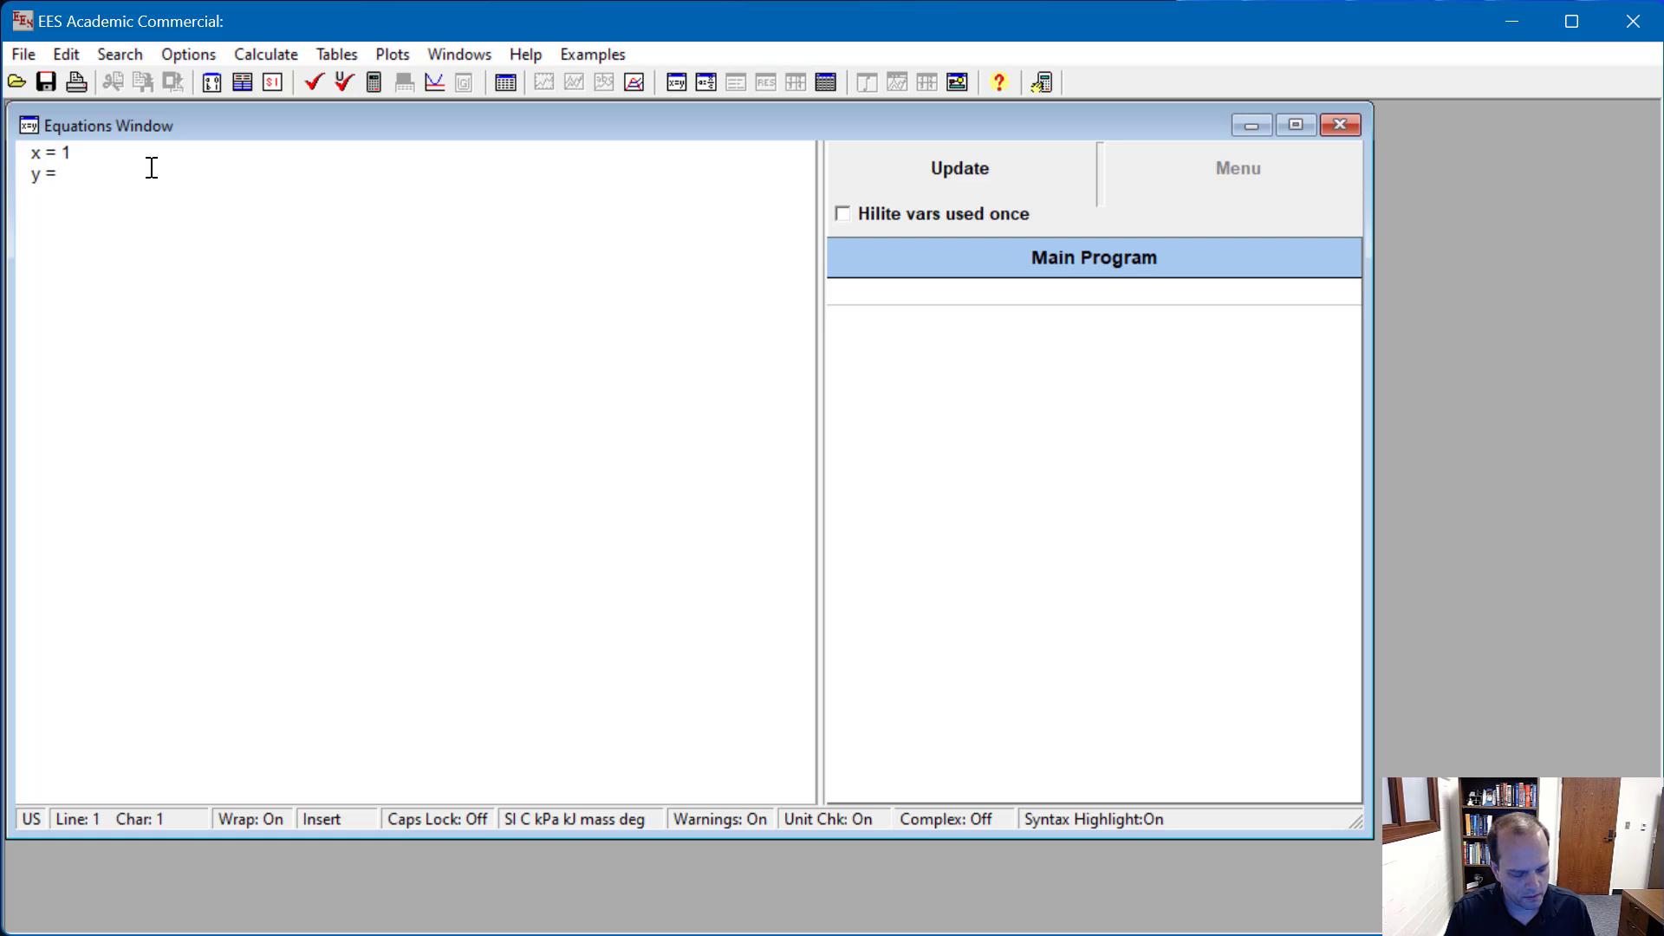
type("x^2")
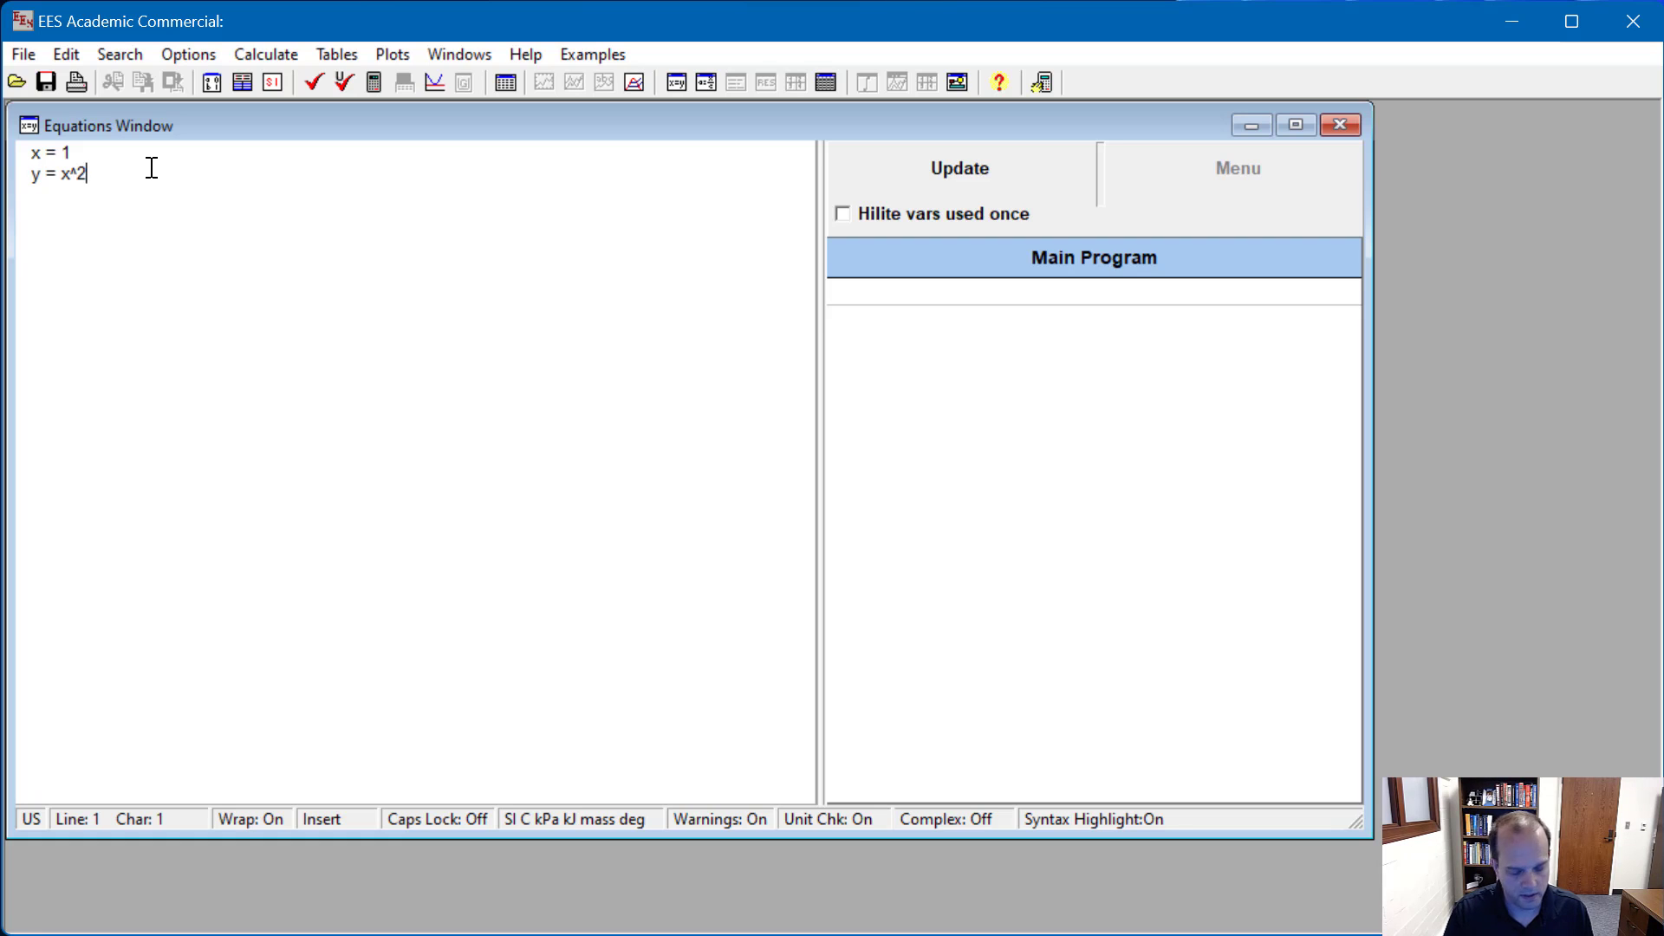
type(" - 2*x +5")
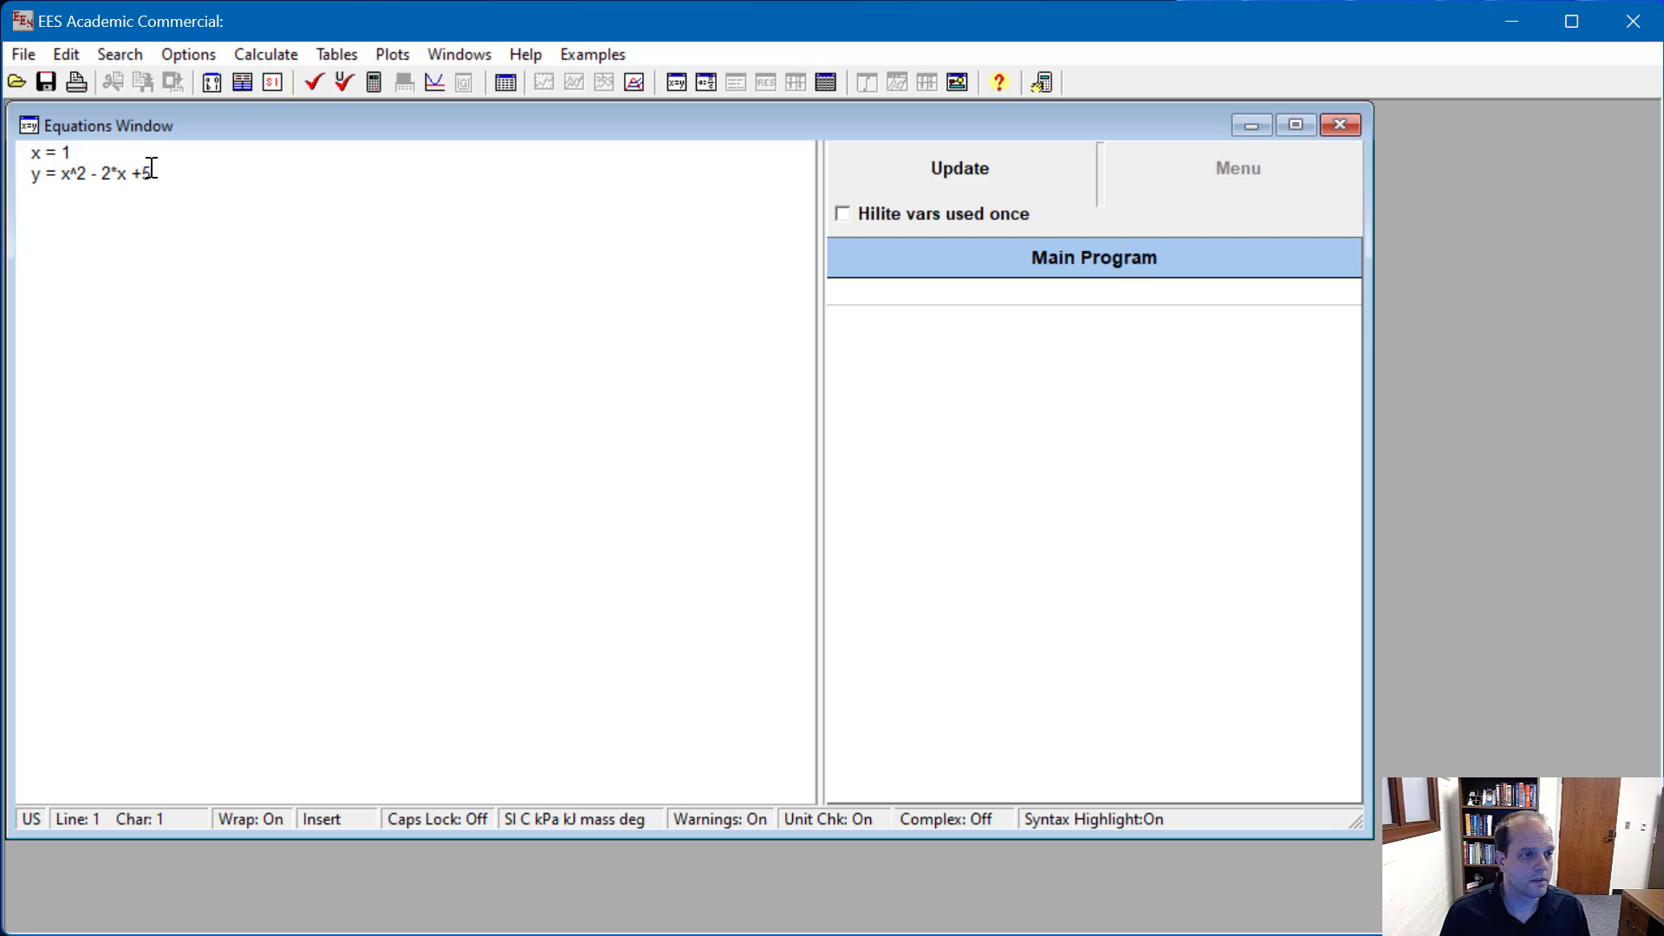
left_click(374, 83)
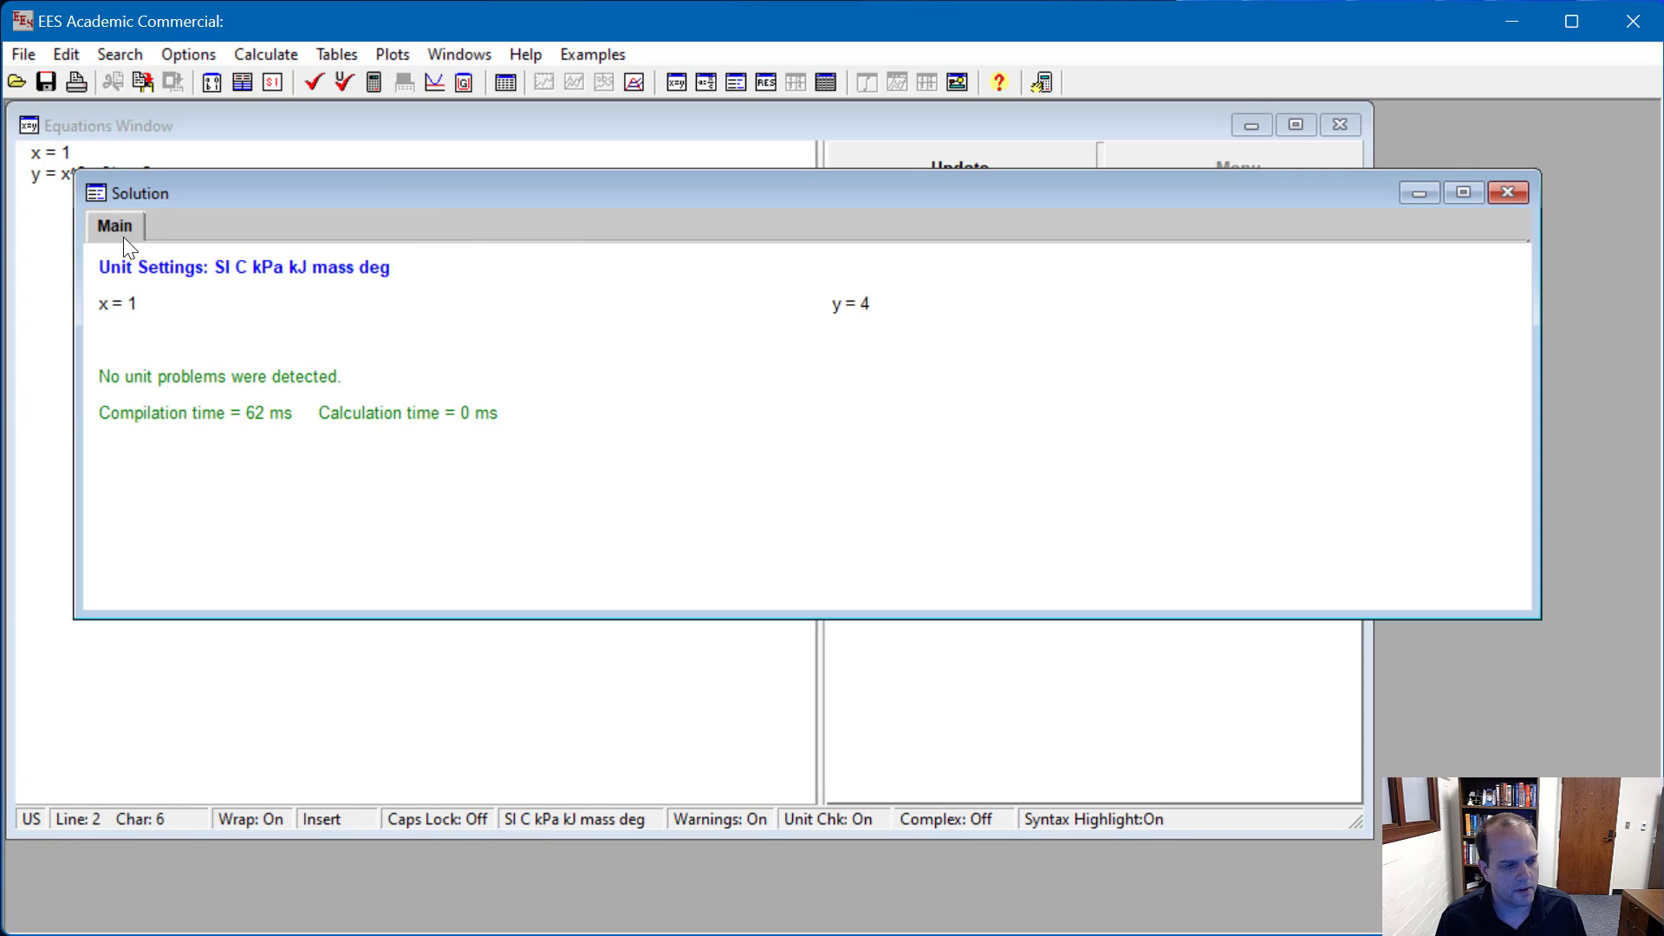
Step: Create a parametric table with 10 runs containing the variables x and y, and move its window clear of the equations
left_click(123, 155)
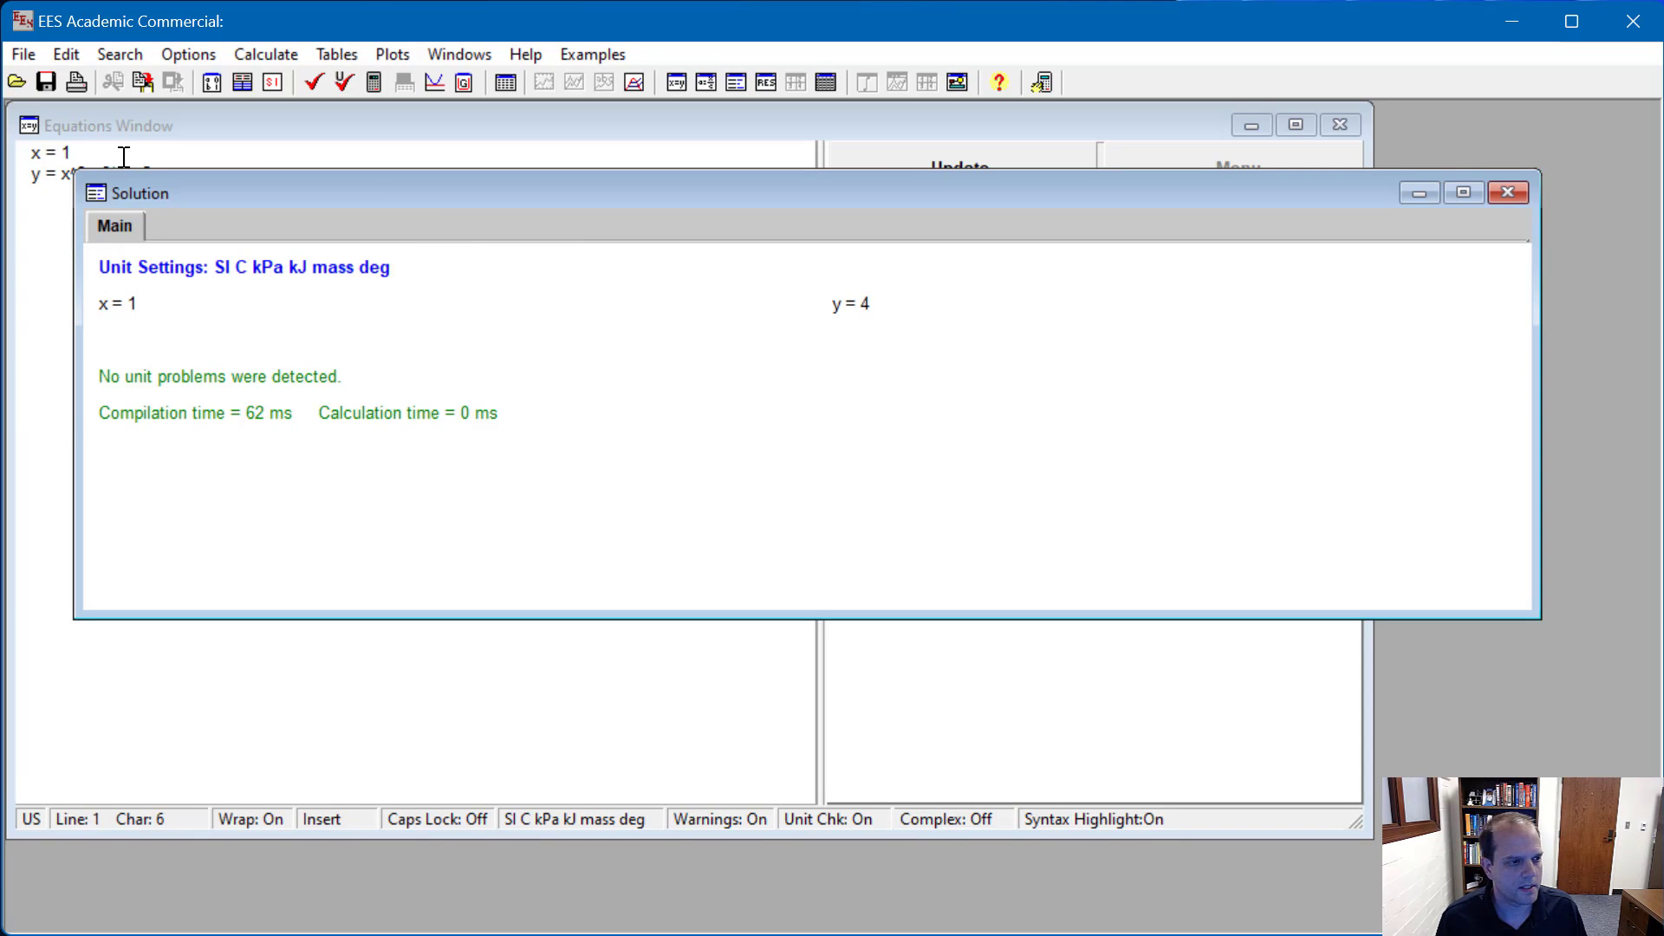
left_click(506, 83)
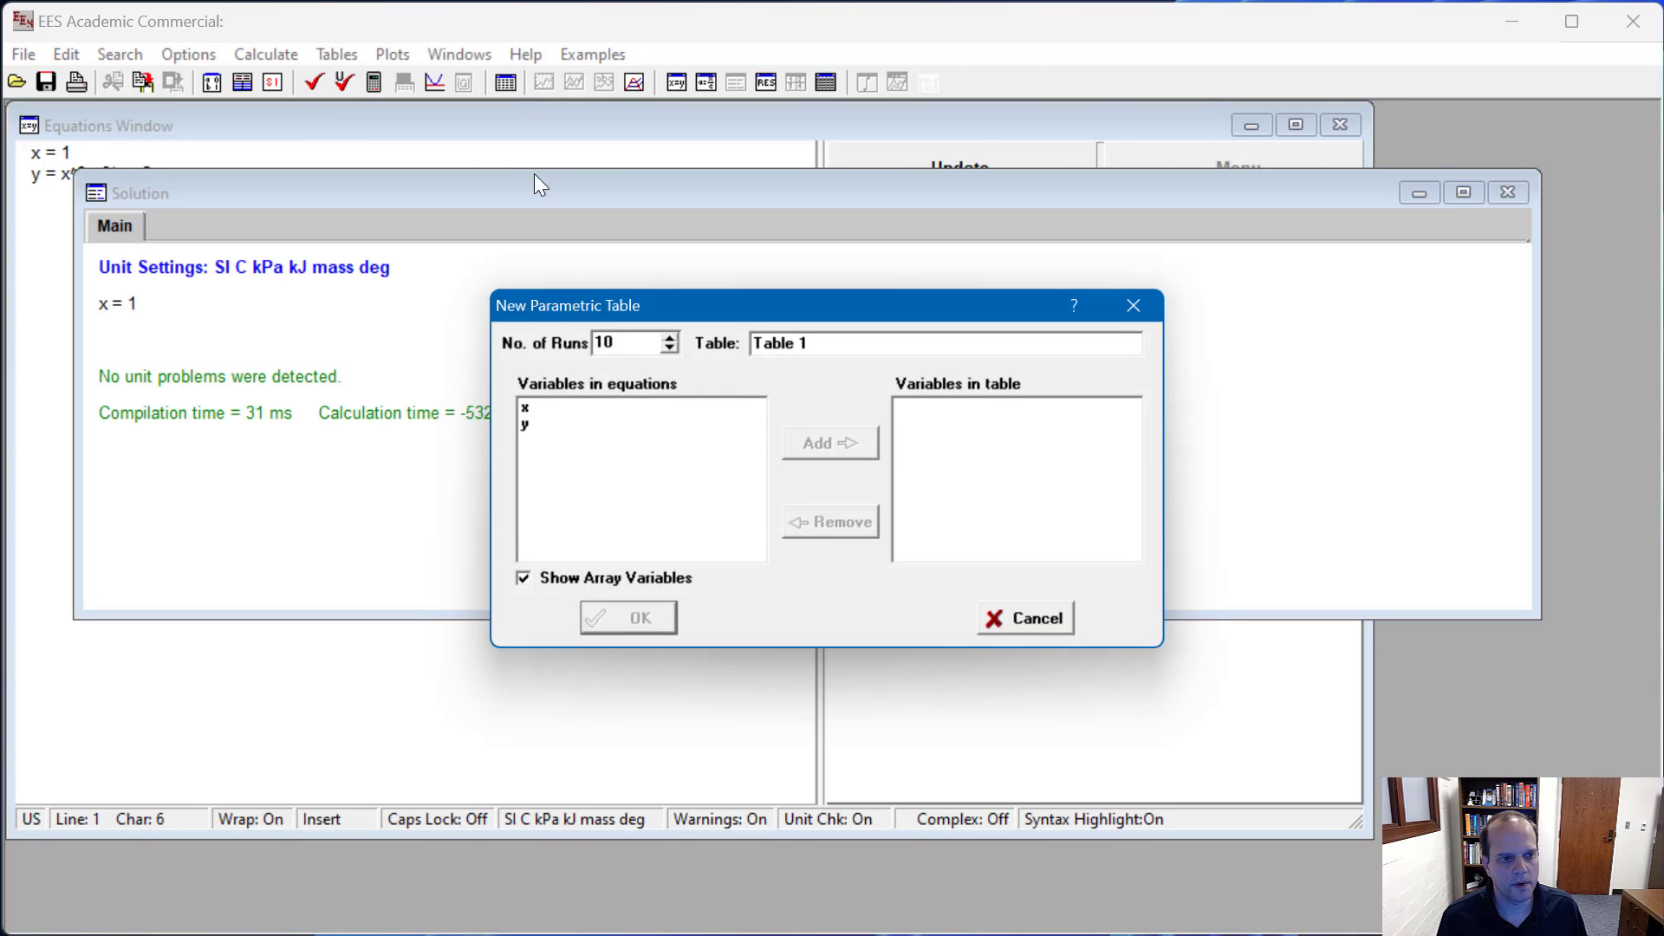
left_click(522, 410)
left_click(525, 427, "shift")
left_click(827, 445)
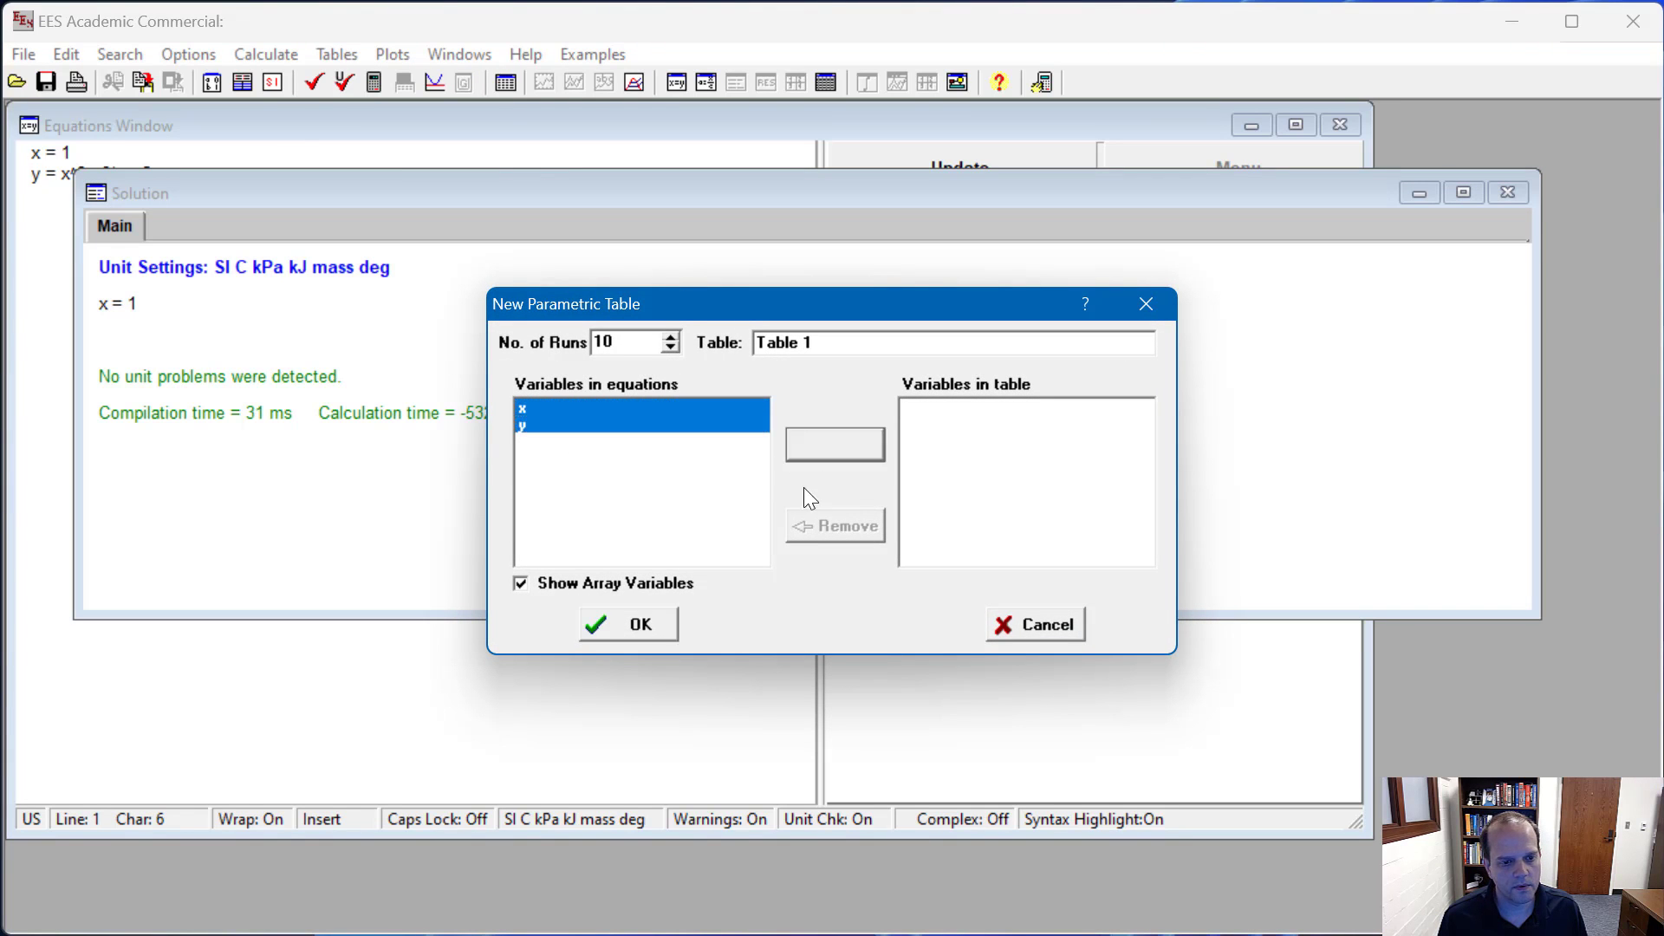
left_click(641, 625)
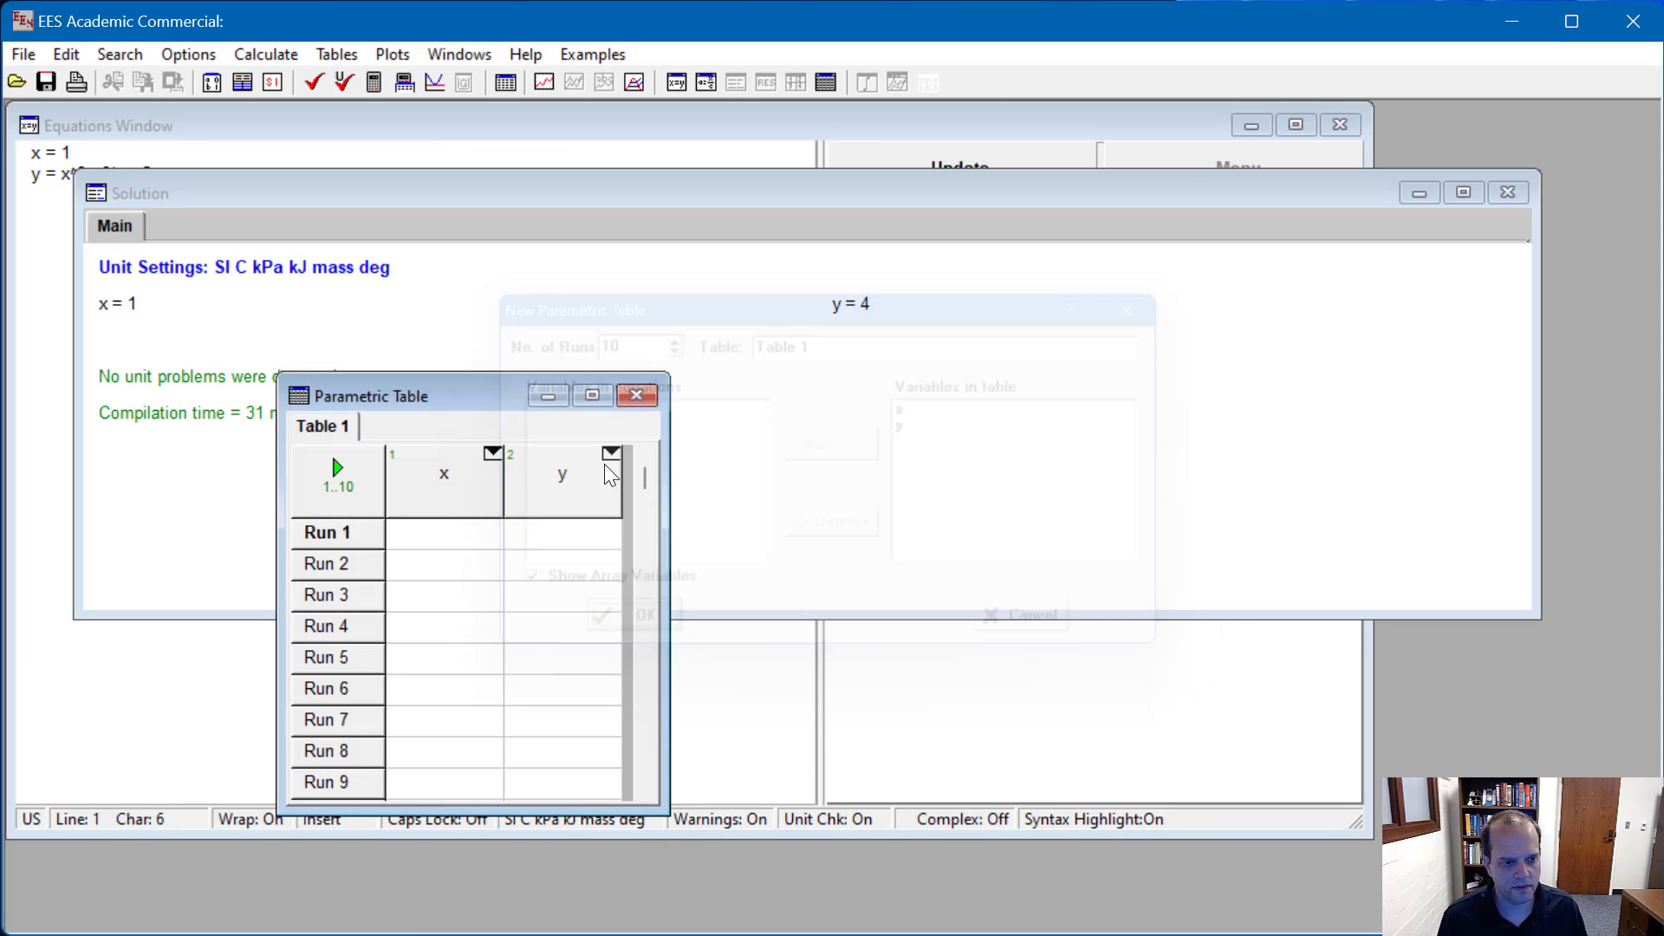
left_click_drag(479, 399, 690, 247)
Step: Fill the x column of the parametric table with linearly spaced values from -5 to 5
right_click(655, 328)
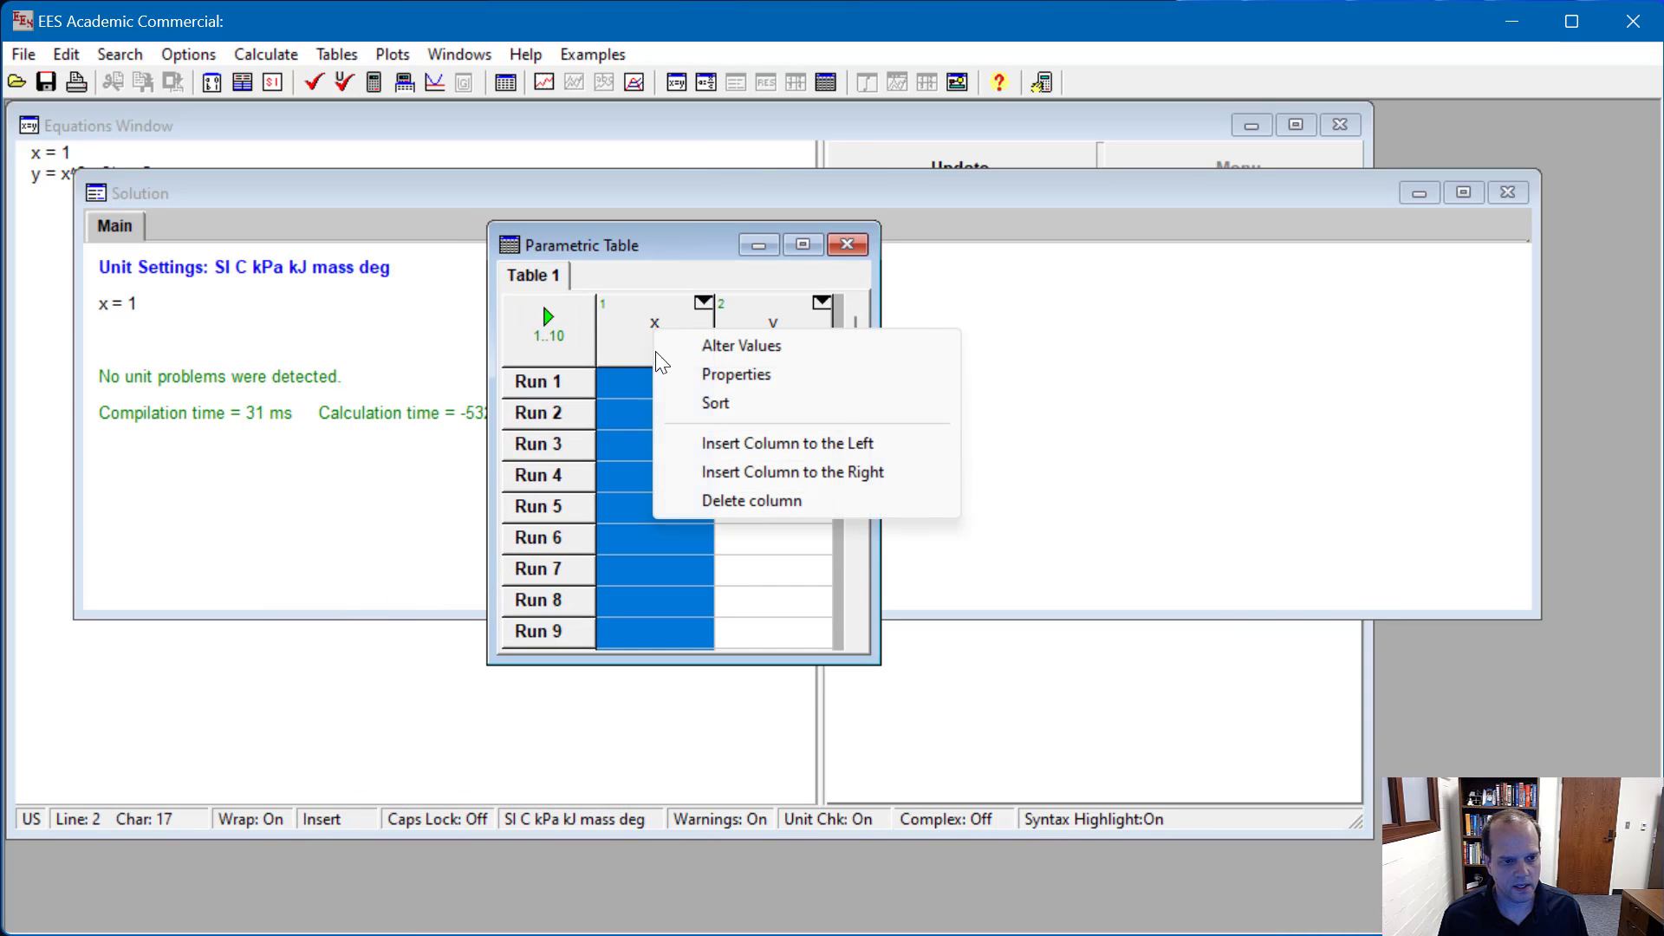
left_click(699, 346)
left_click(786, 482)
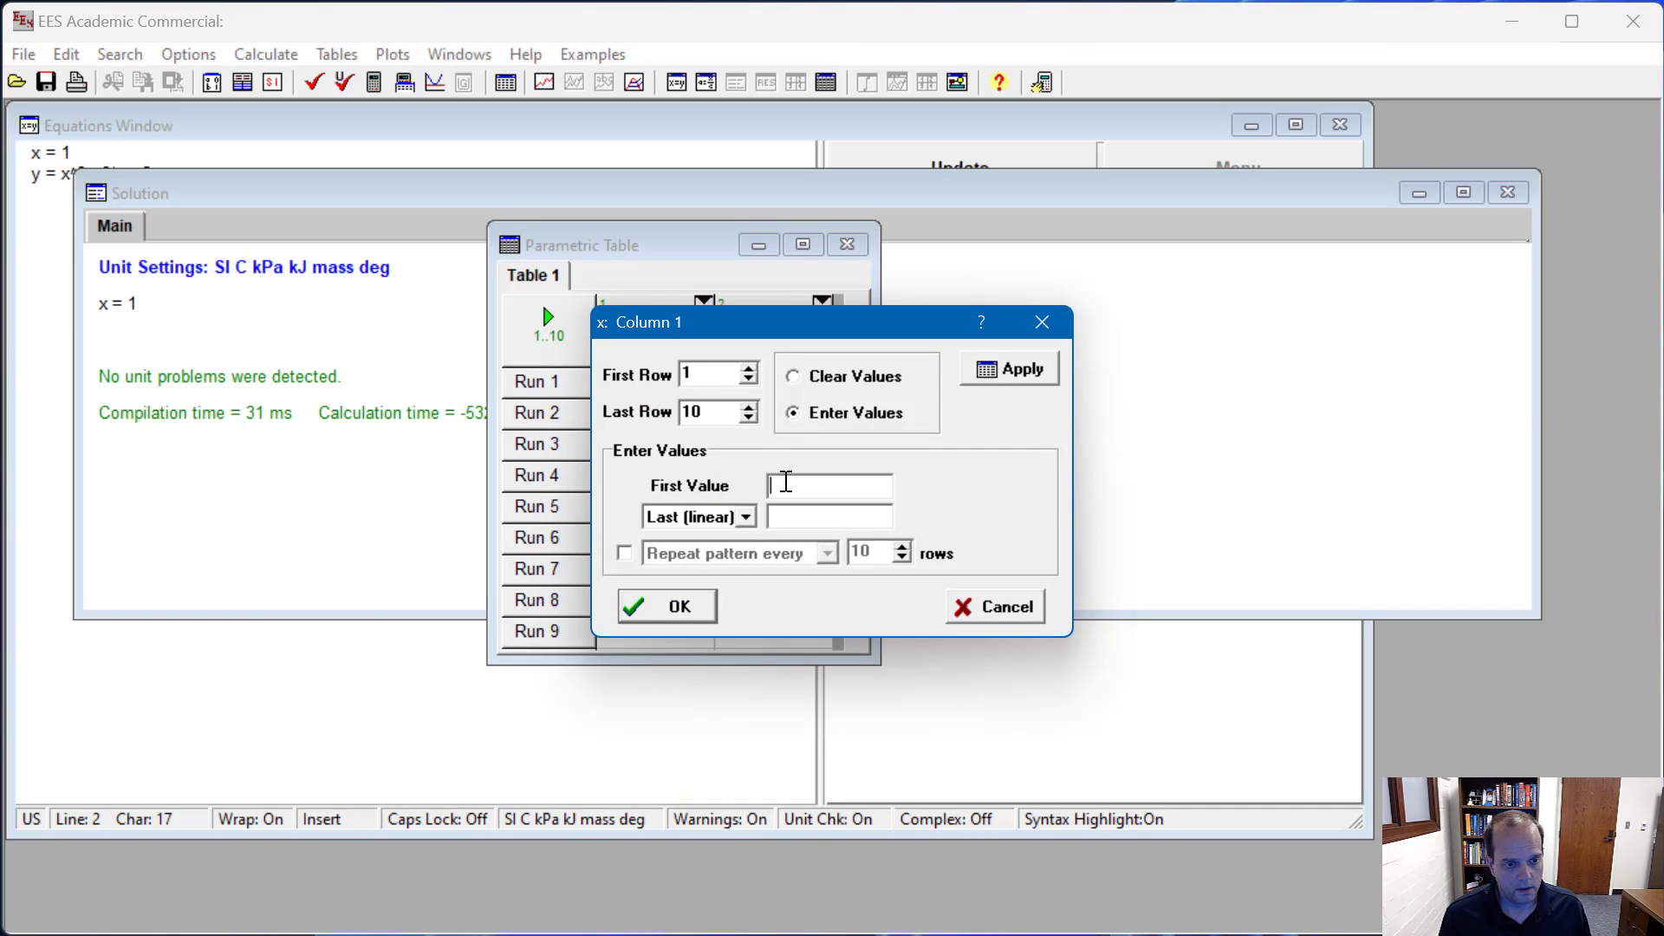
type("-5")
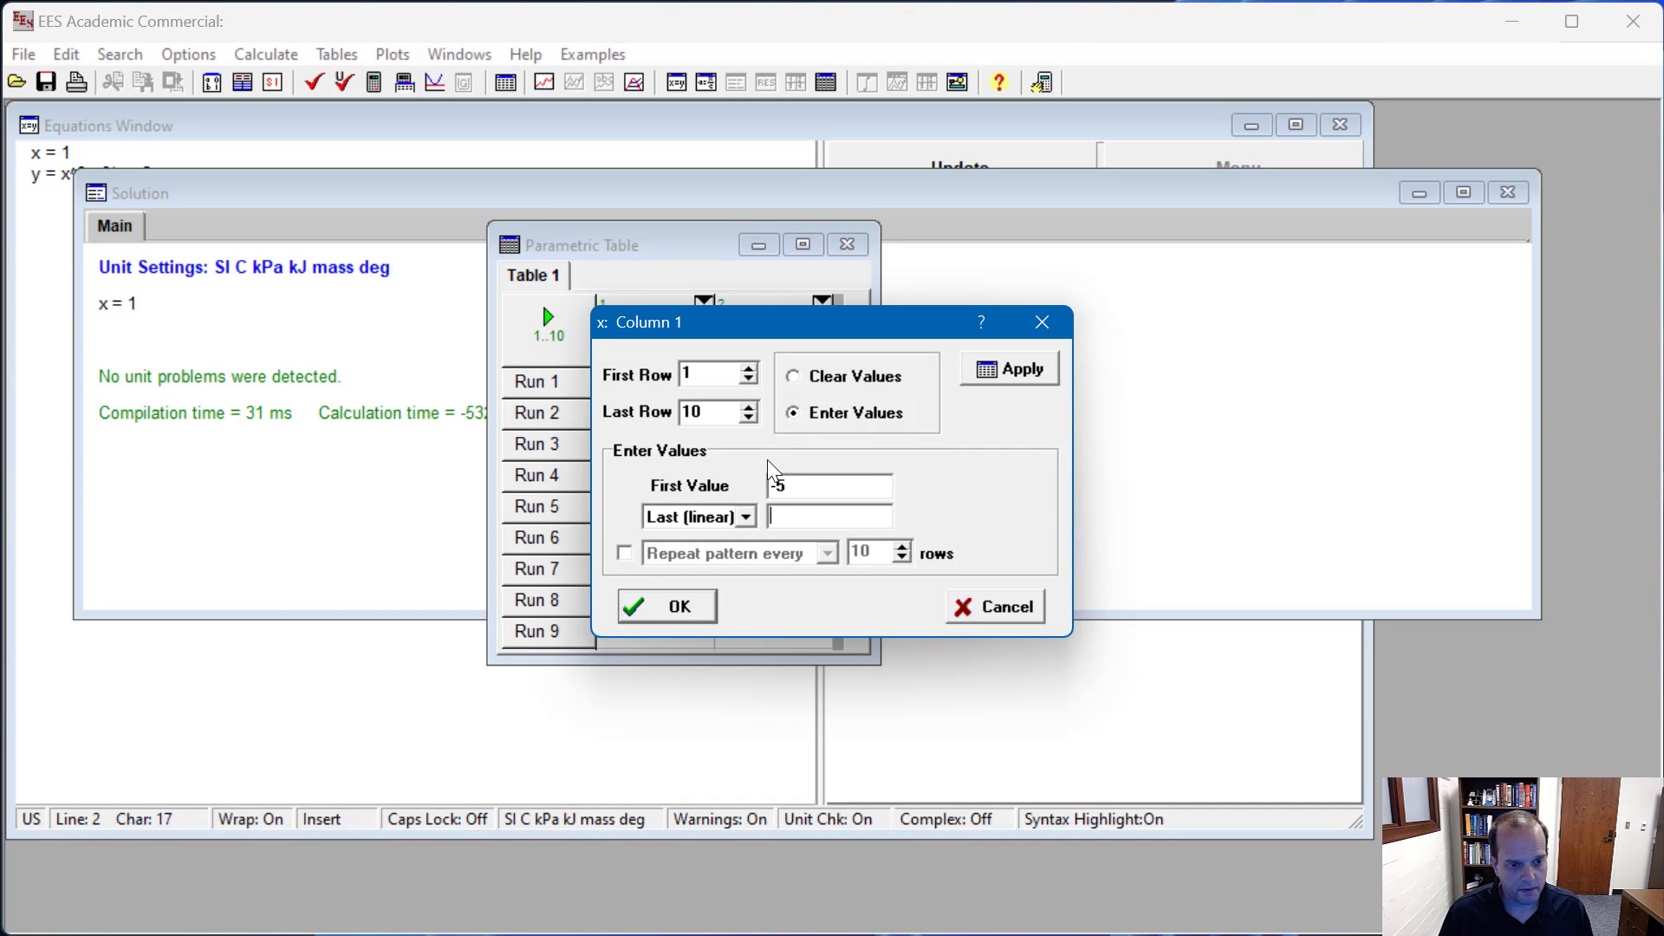
key("Tab")
type("5")
left_click(706, 609)
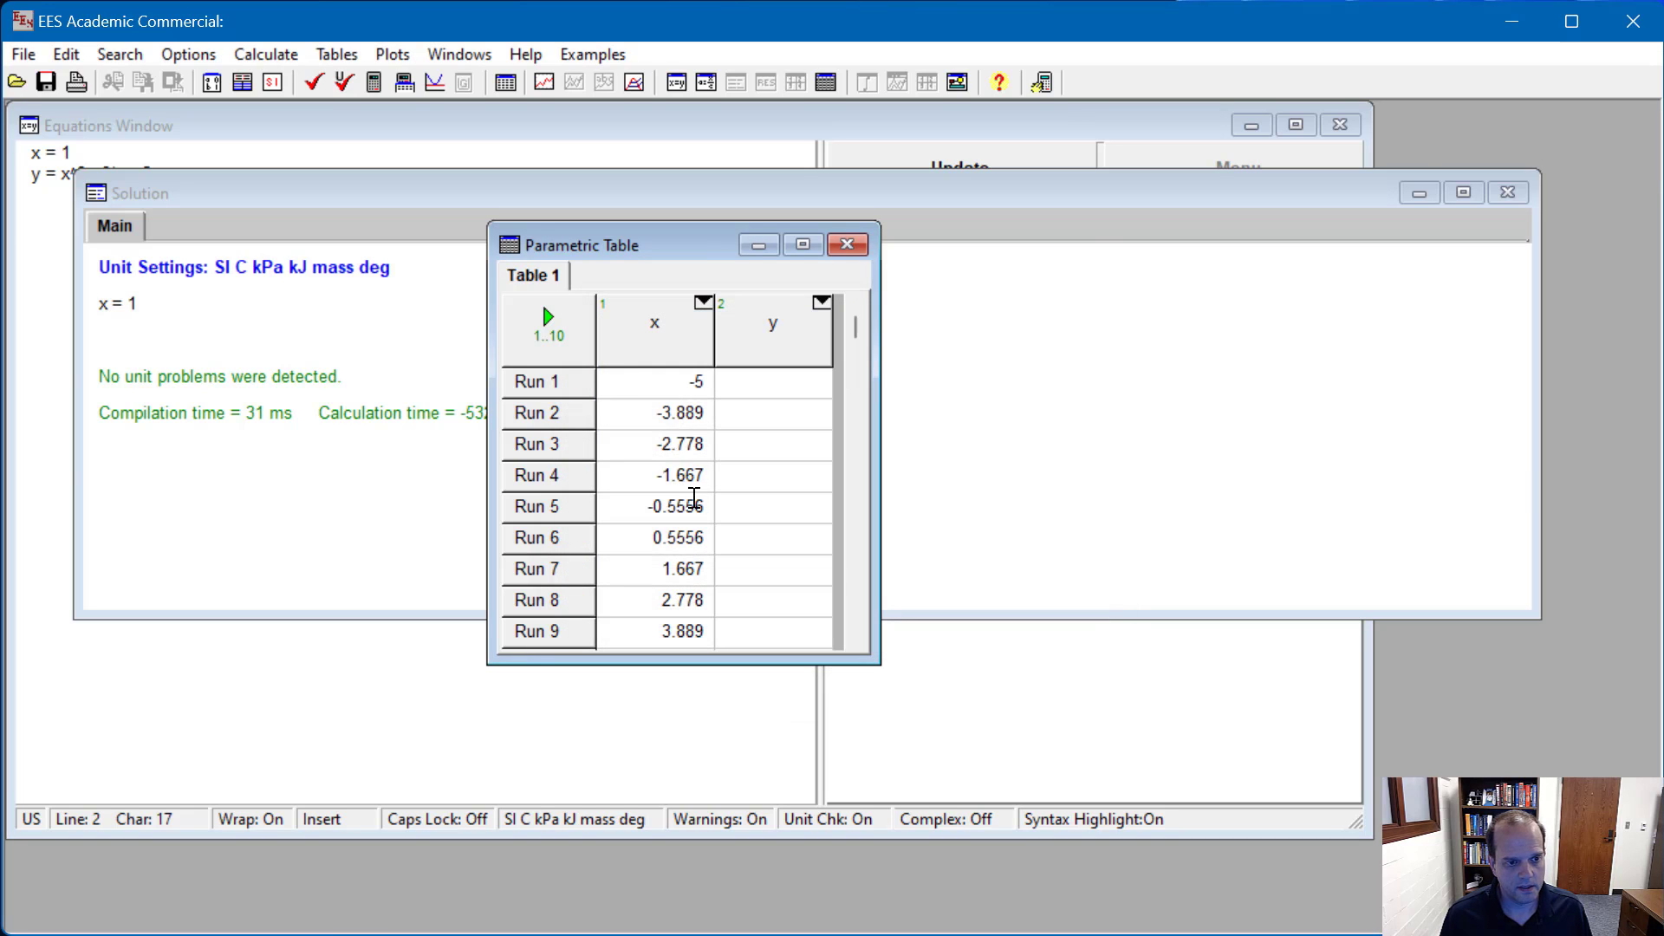
Step: Comment out the x = 1 equation with // and solve all runs of the parametric table
left_click(33, 154)
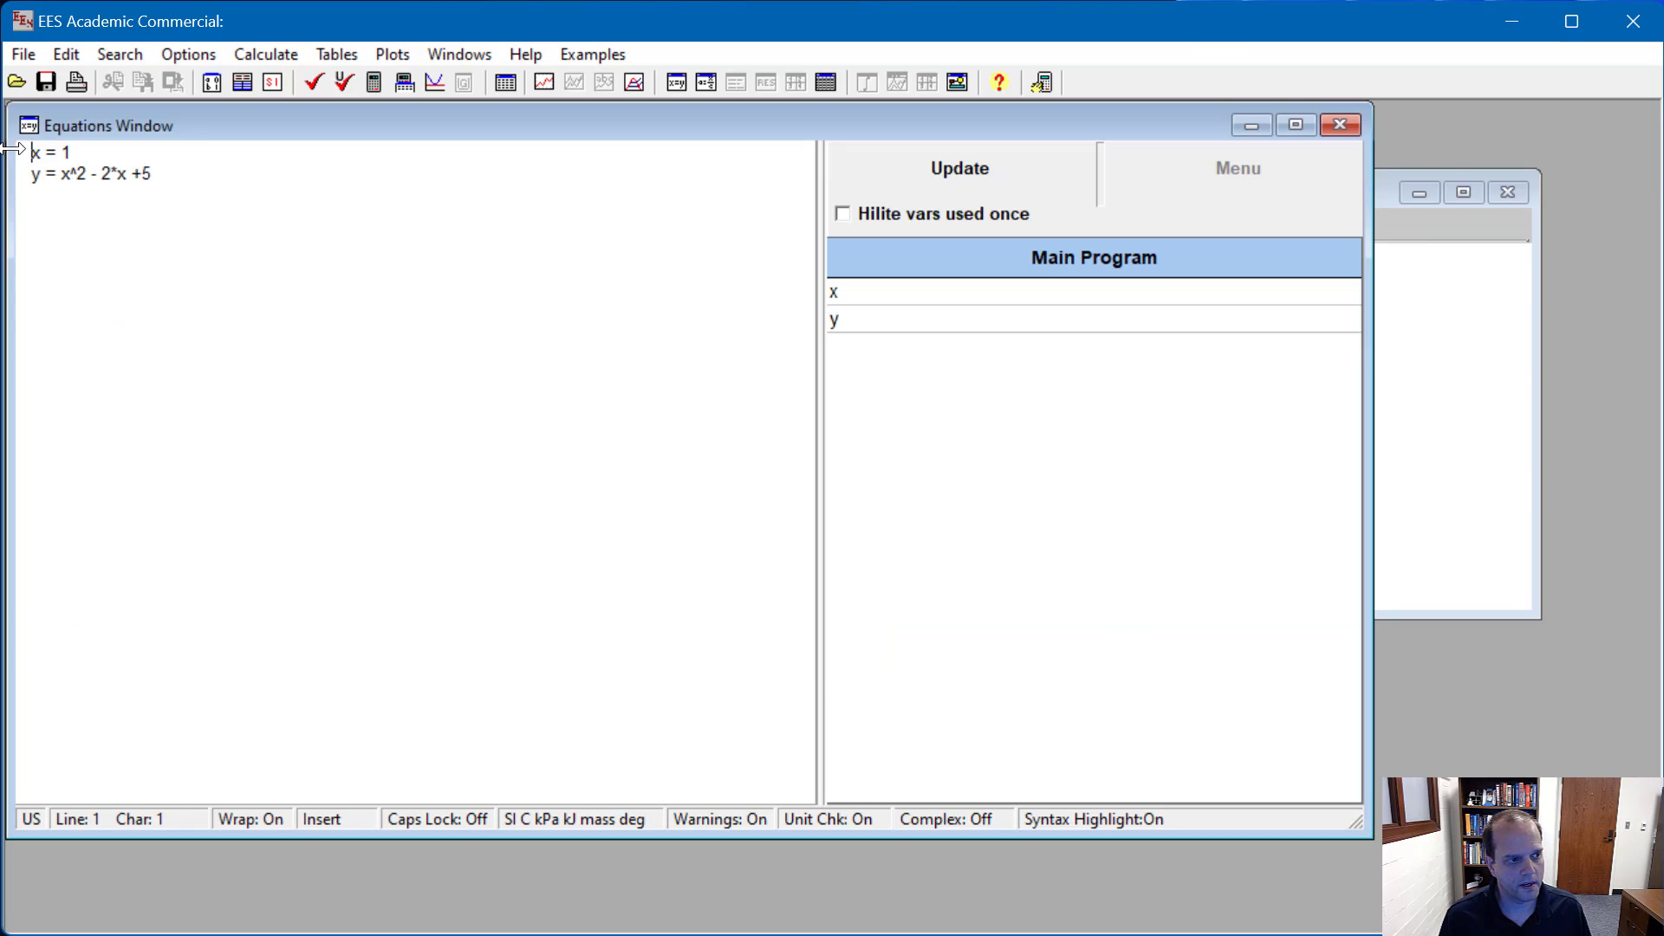
type("//")
left_click(312, 268)
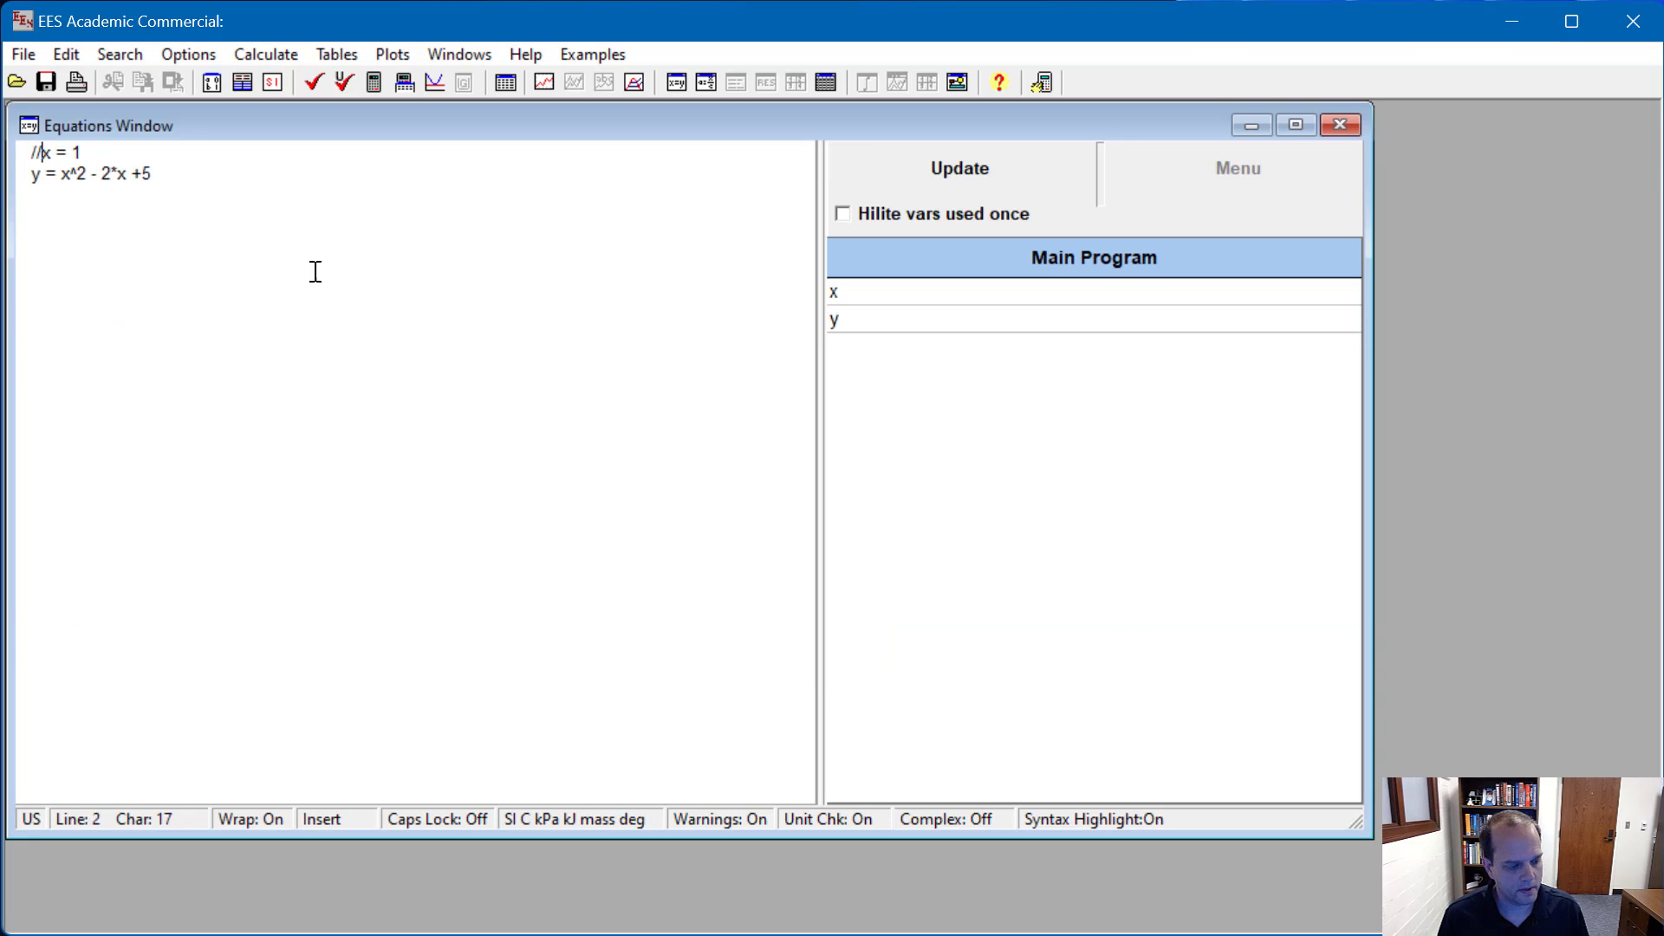
key("ctrl+t")
left_click(548, 318)
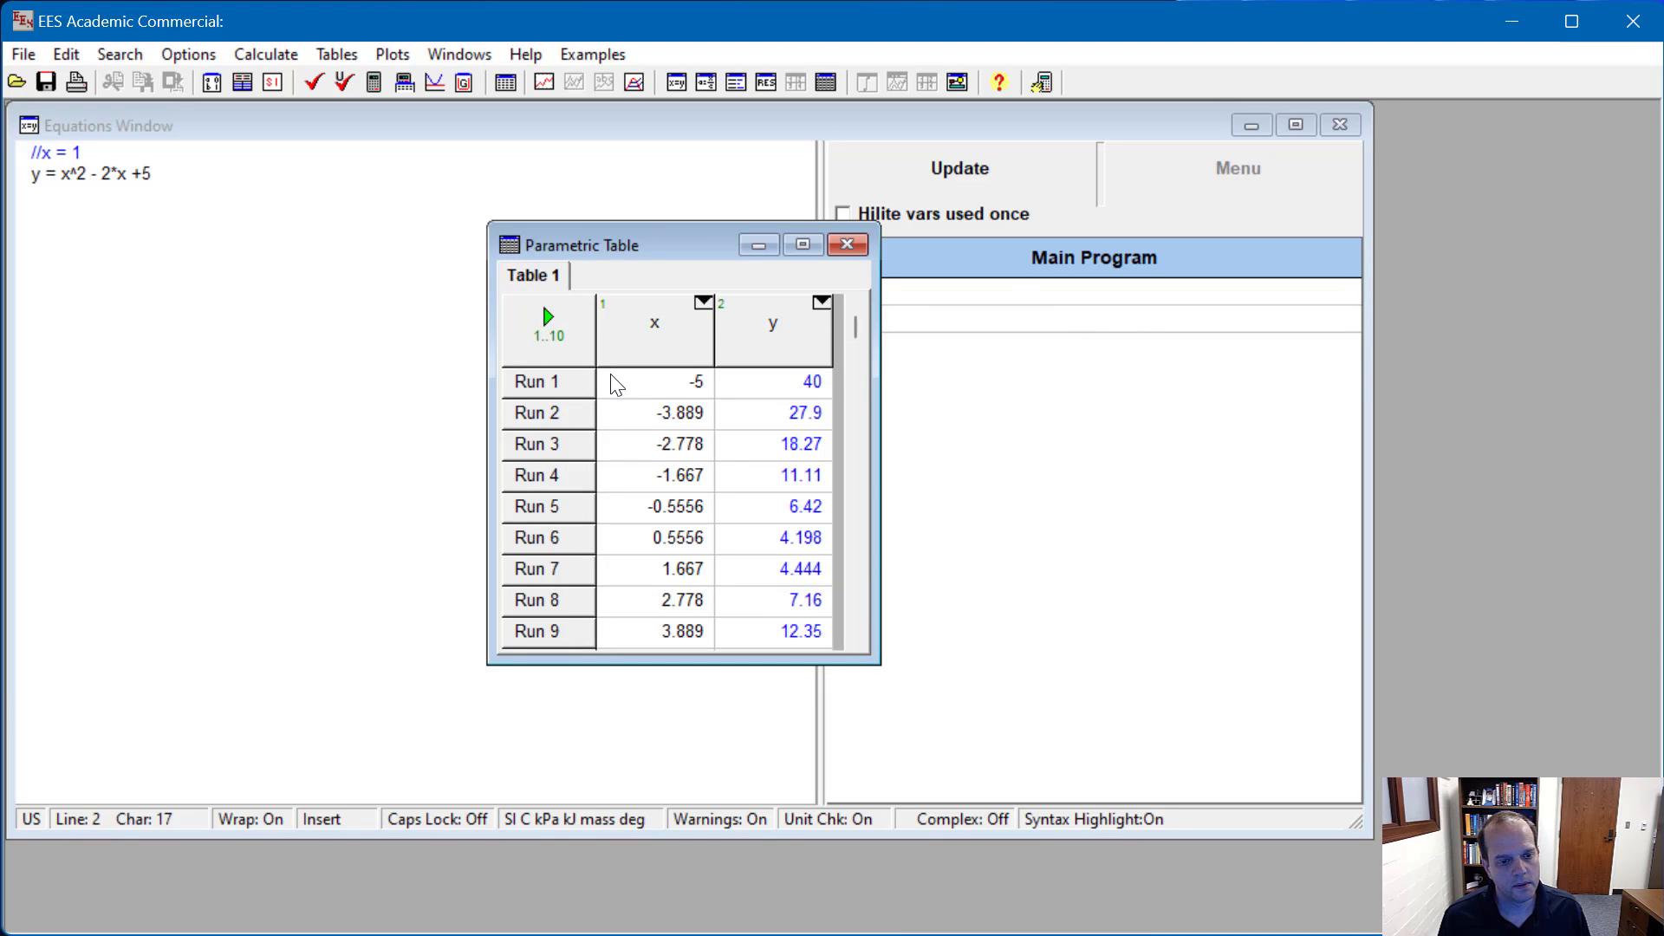
Step: Create a new line plot of y against x from the parametric table, keeping the default axis ranges
left_click(544, 79)
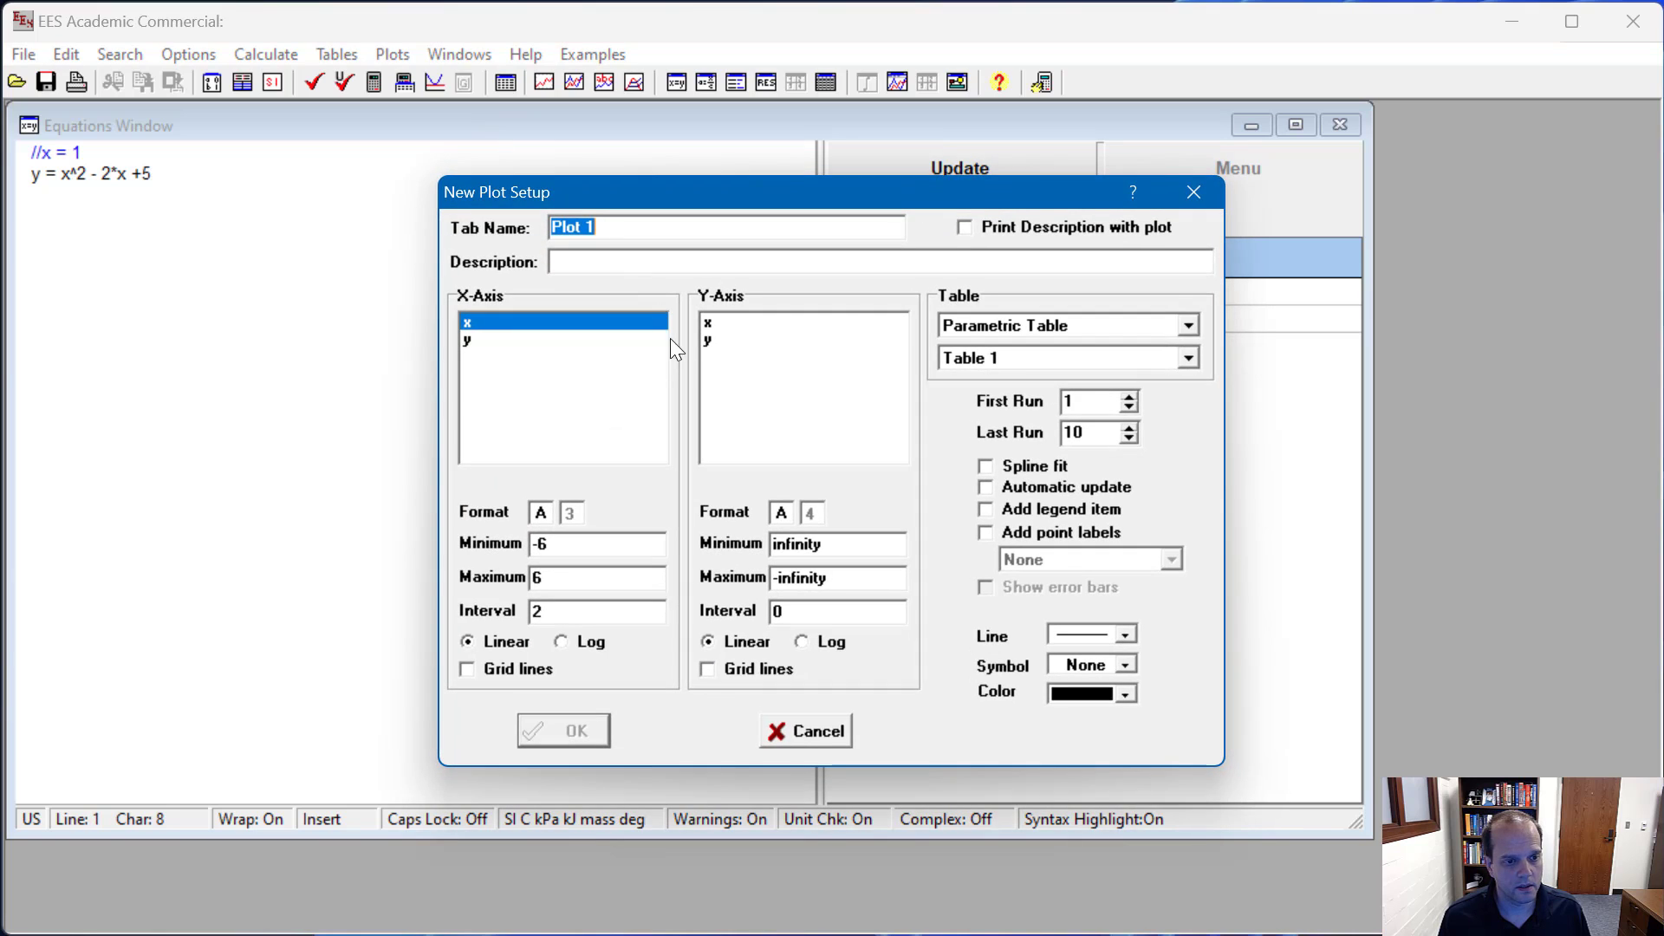
left_click(732, 339)
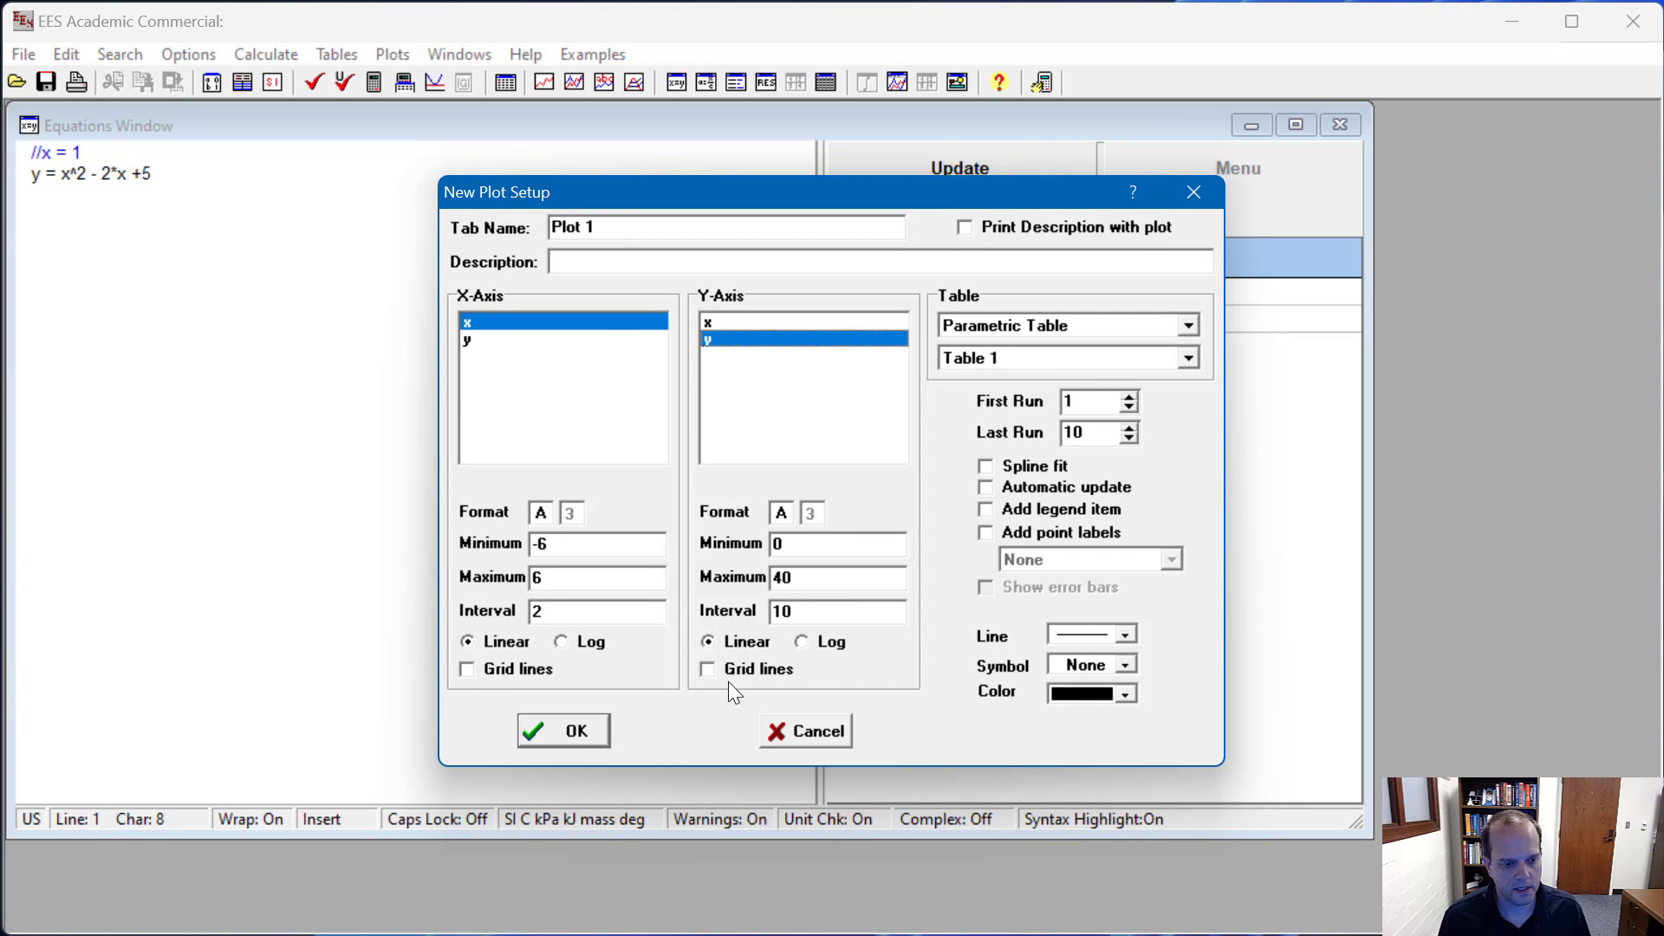
left_click(572, 733)
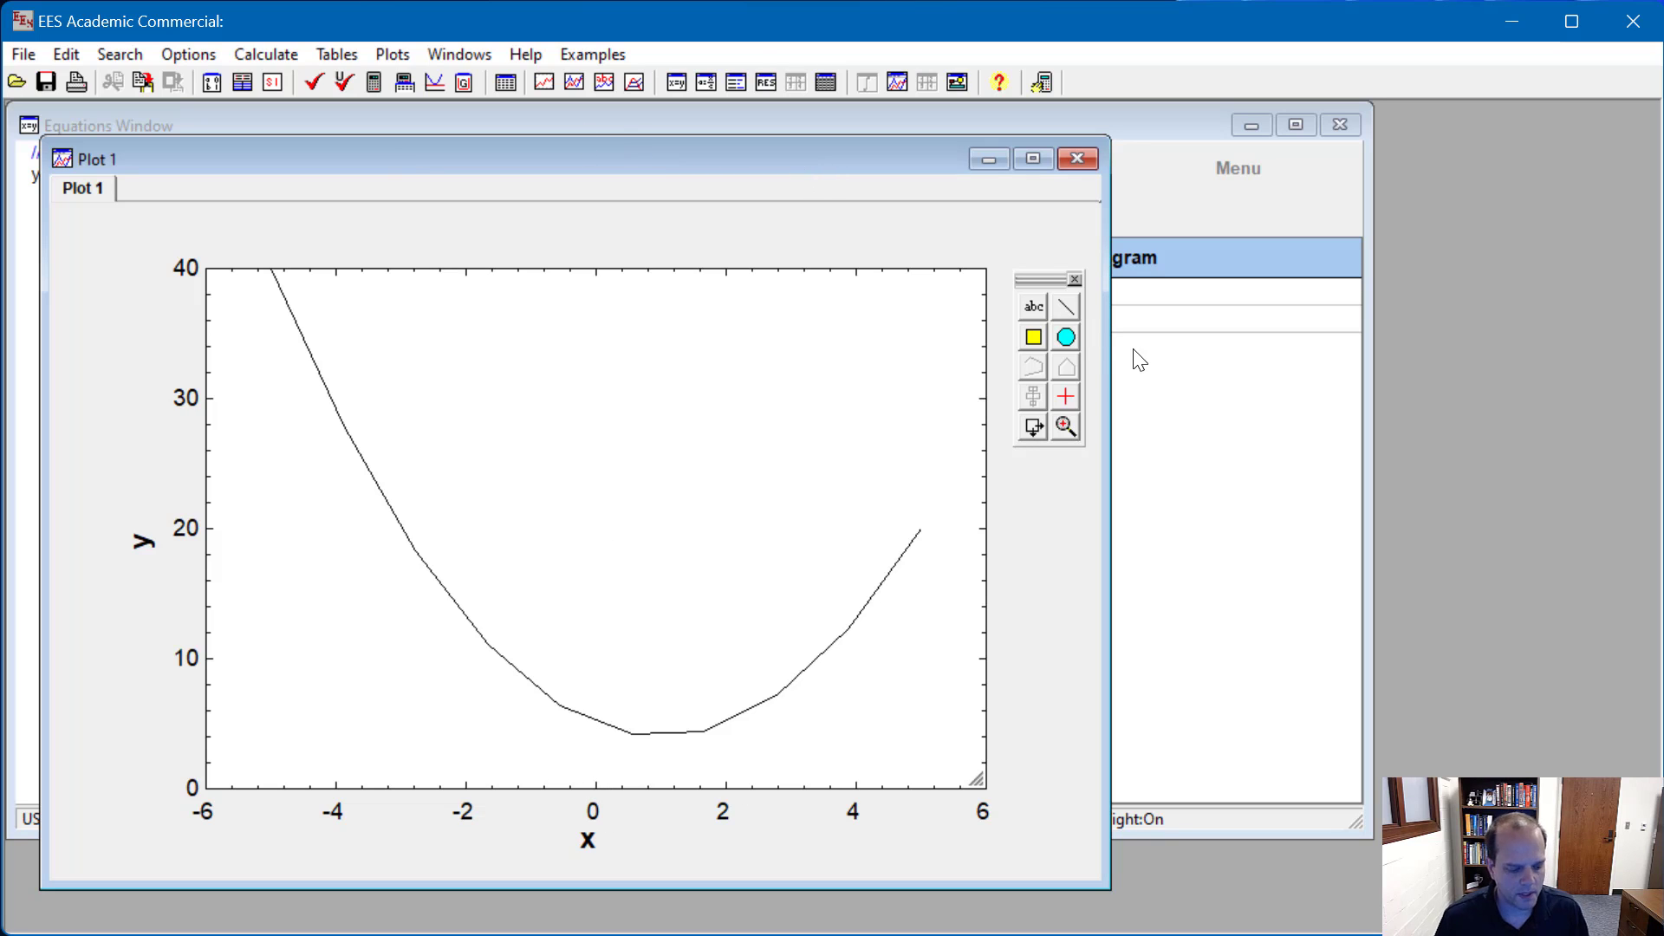
Step: Refill the table's x column with linear values from 0 to 2 and solve the parametric table again
key("ctrl+t")
right_click(644, 332)
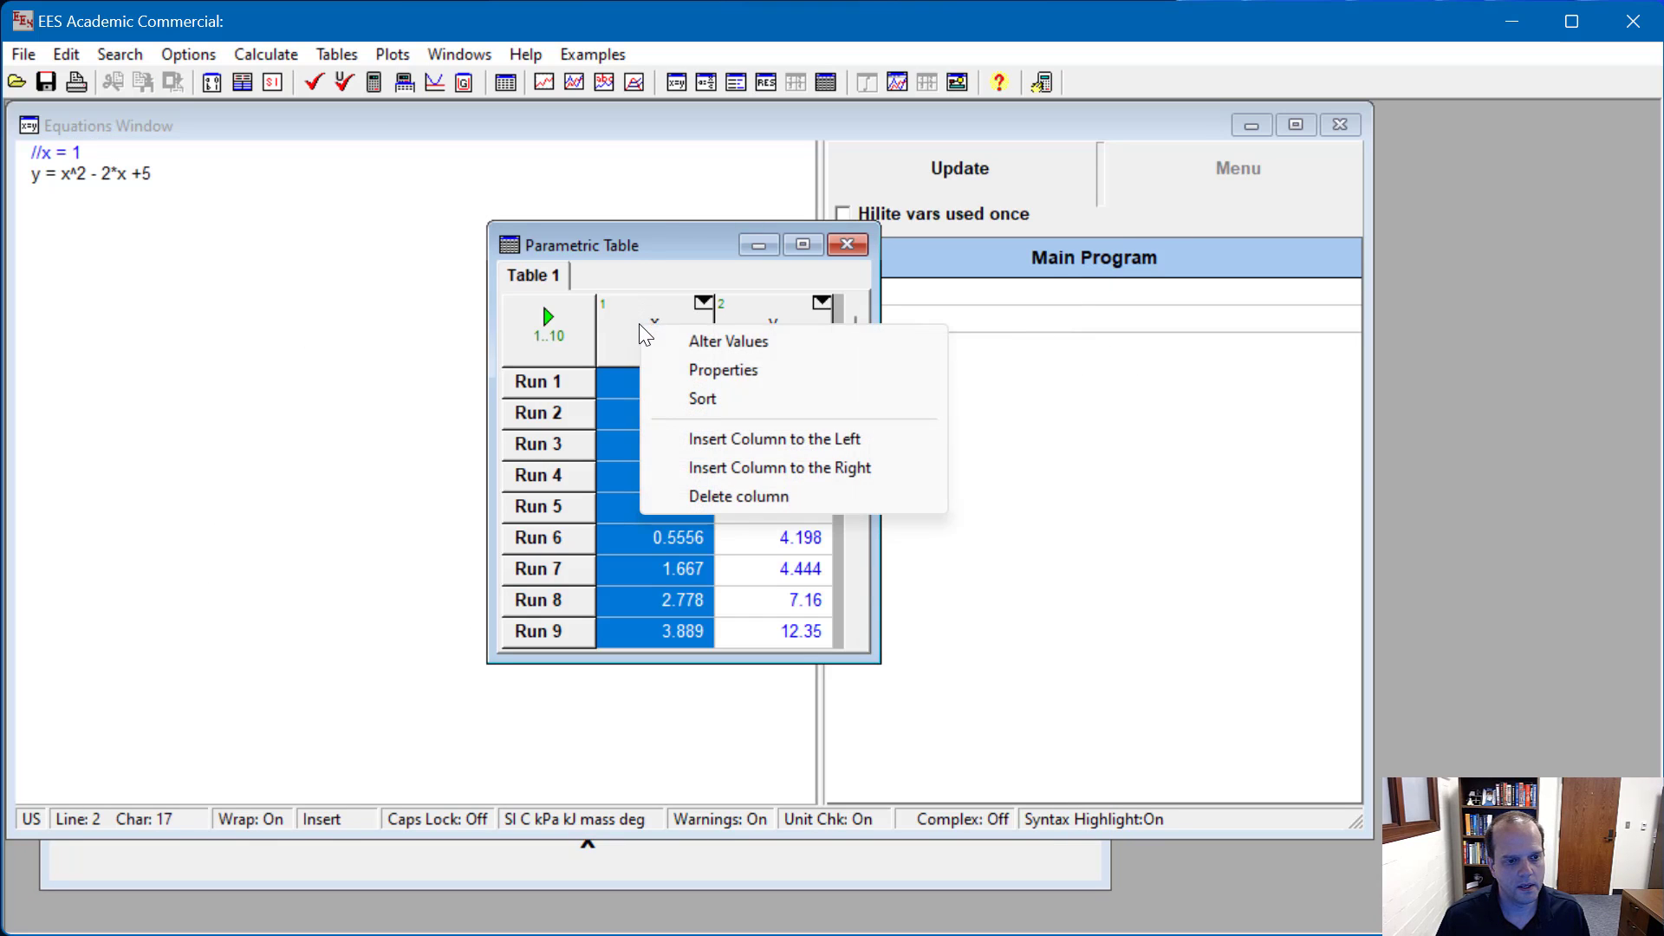
left_click(678, 344)
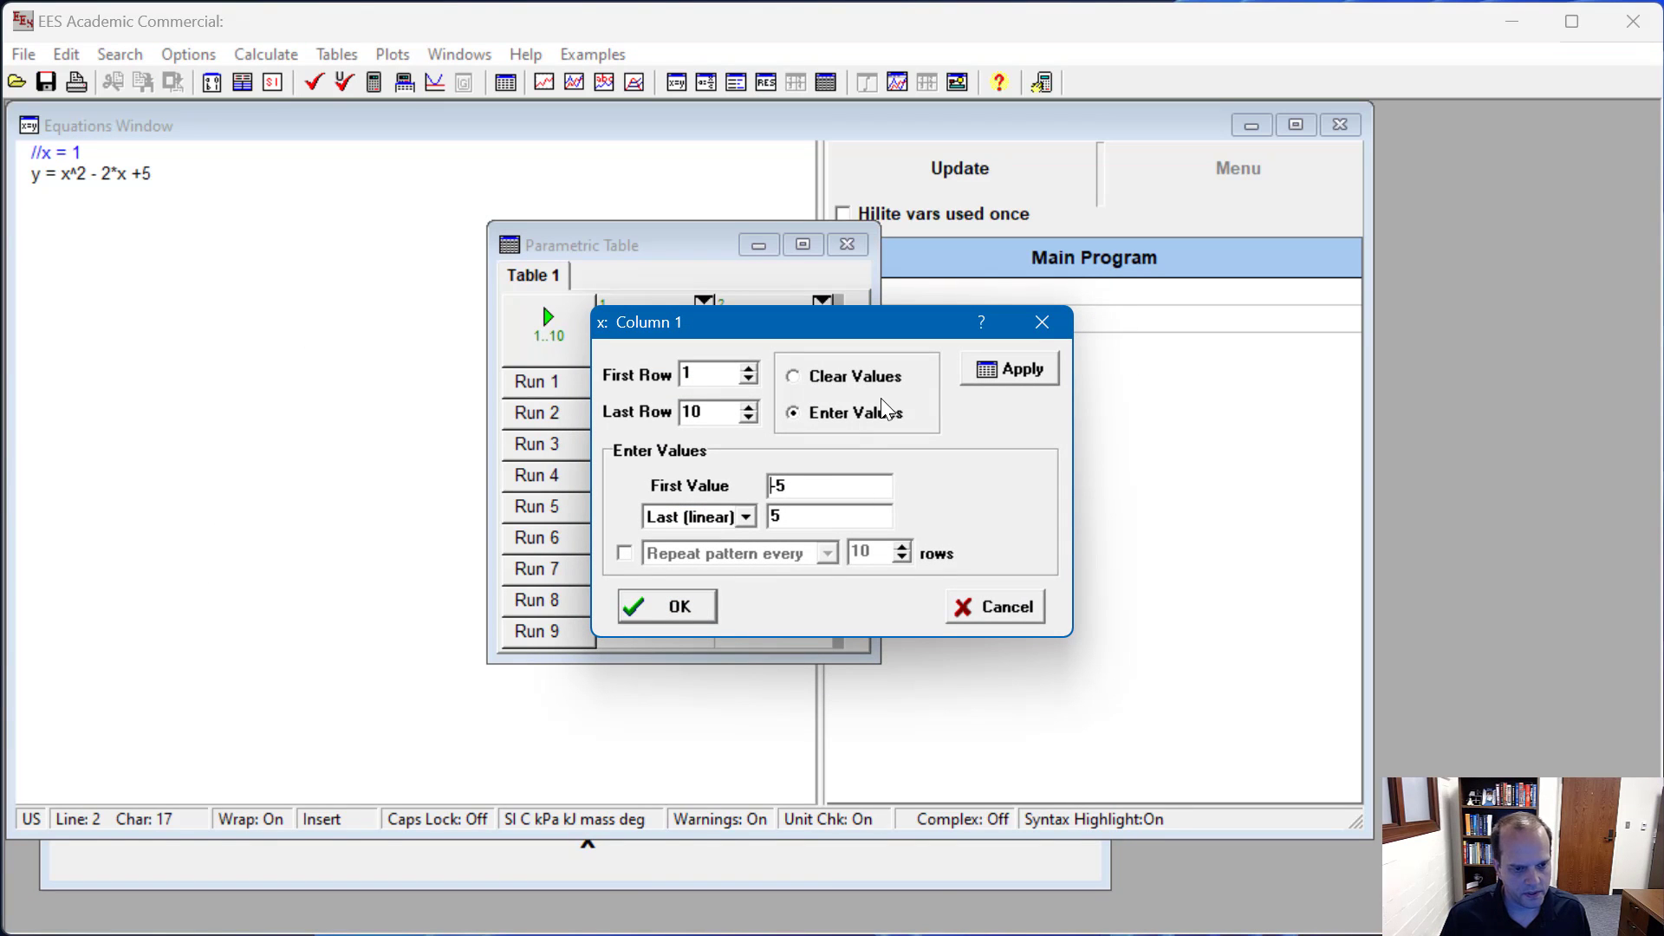
left_click_drag(808, 490, 739, 485)
type("0")
key("Tab")
type("2")
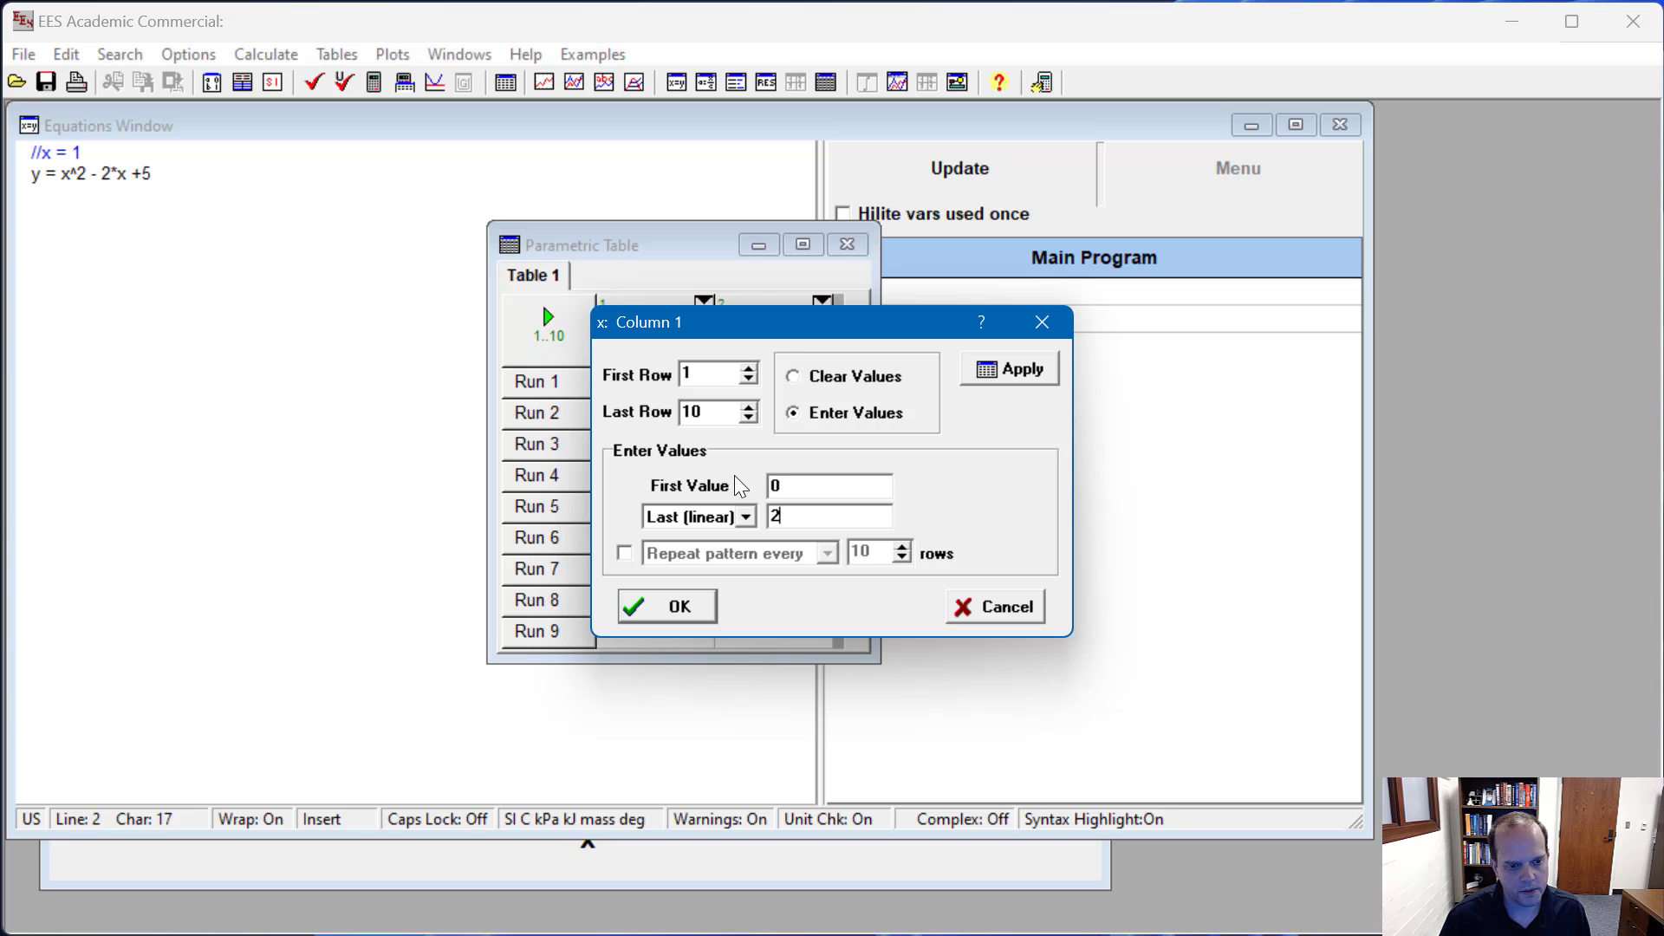
left_click(666, 606)
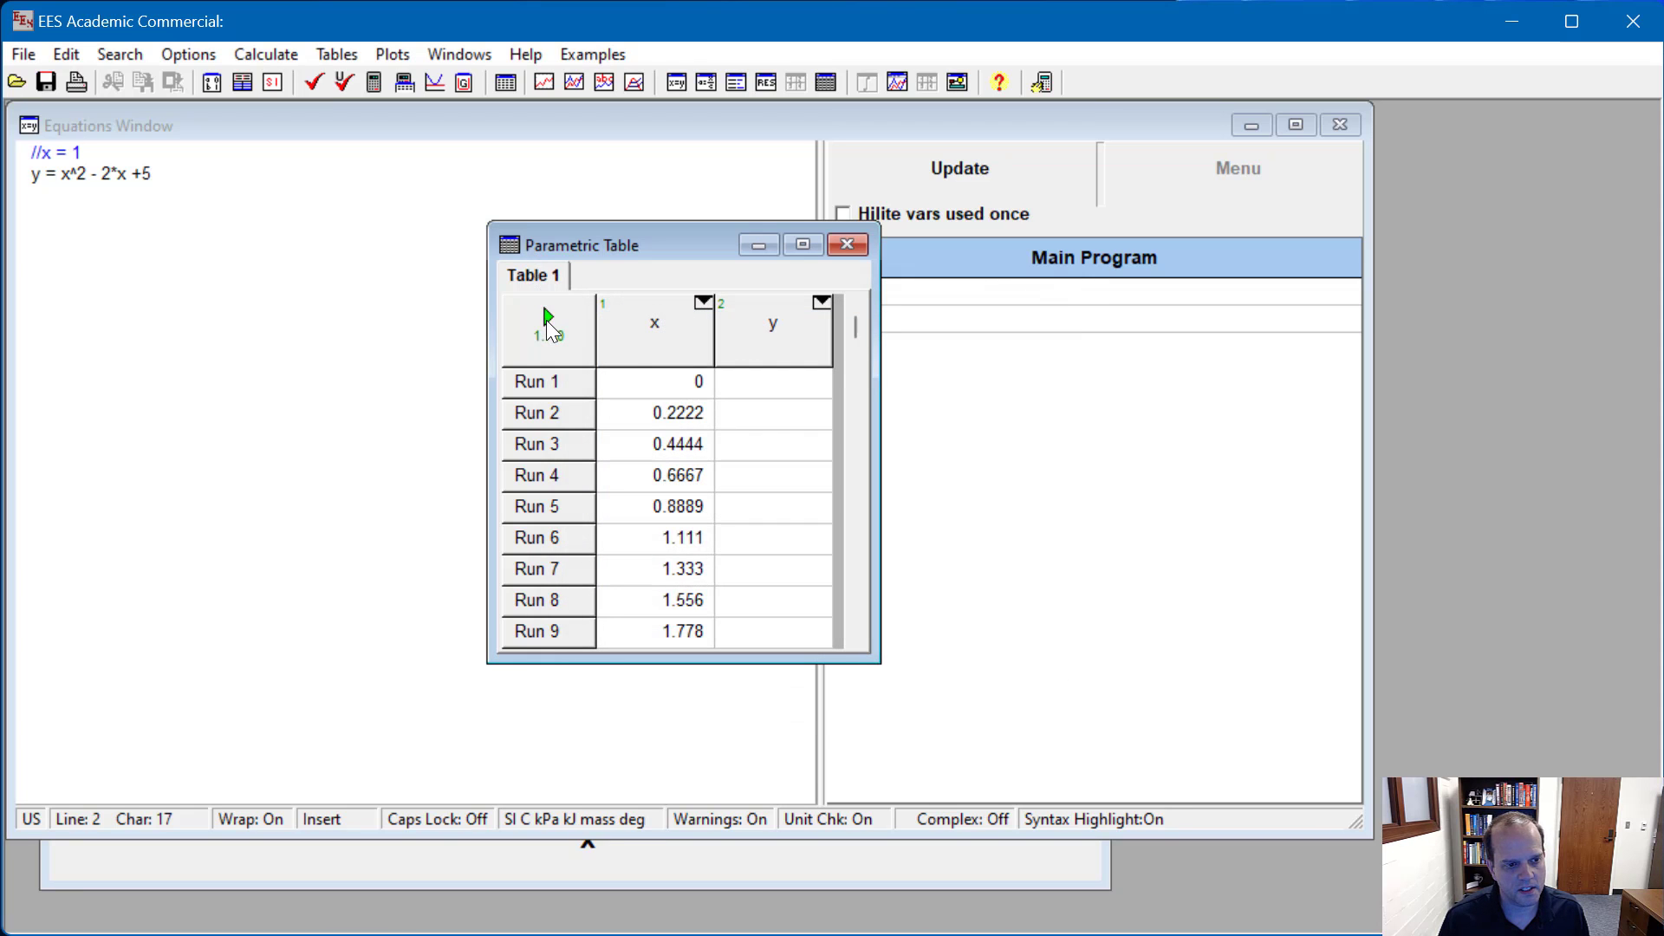
left_click(547, 321)
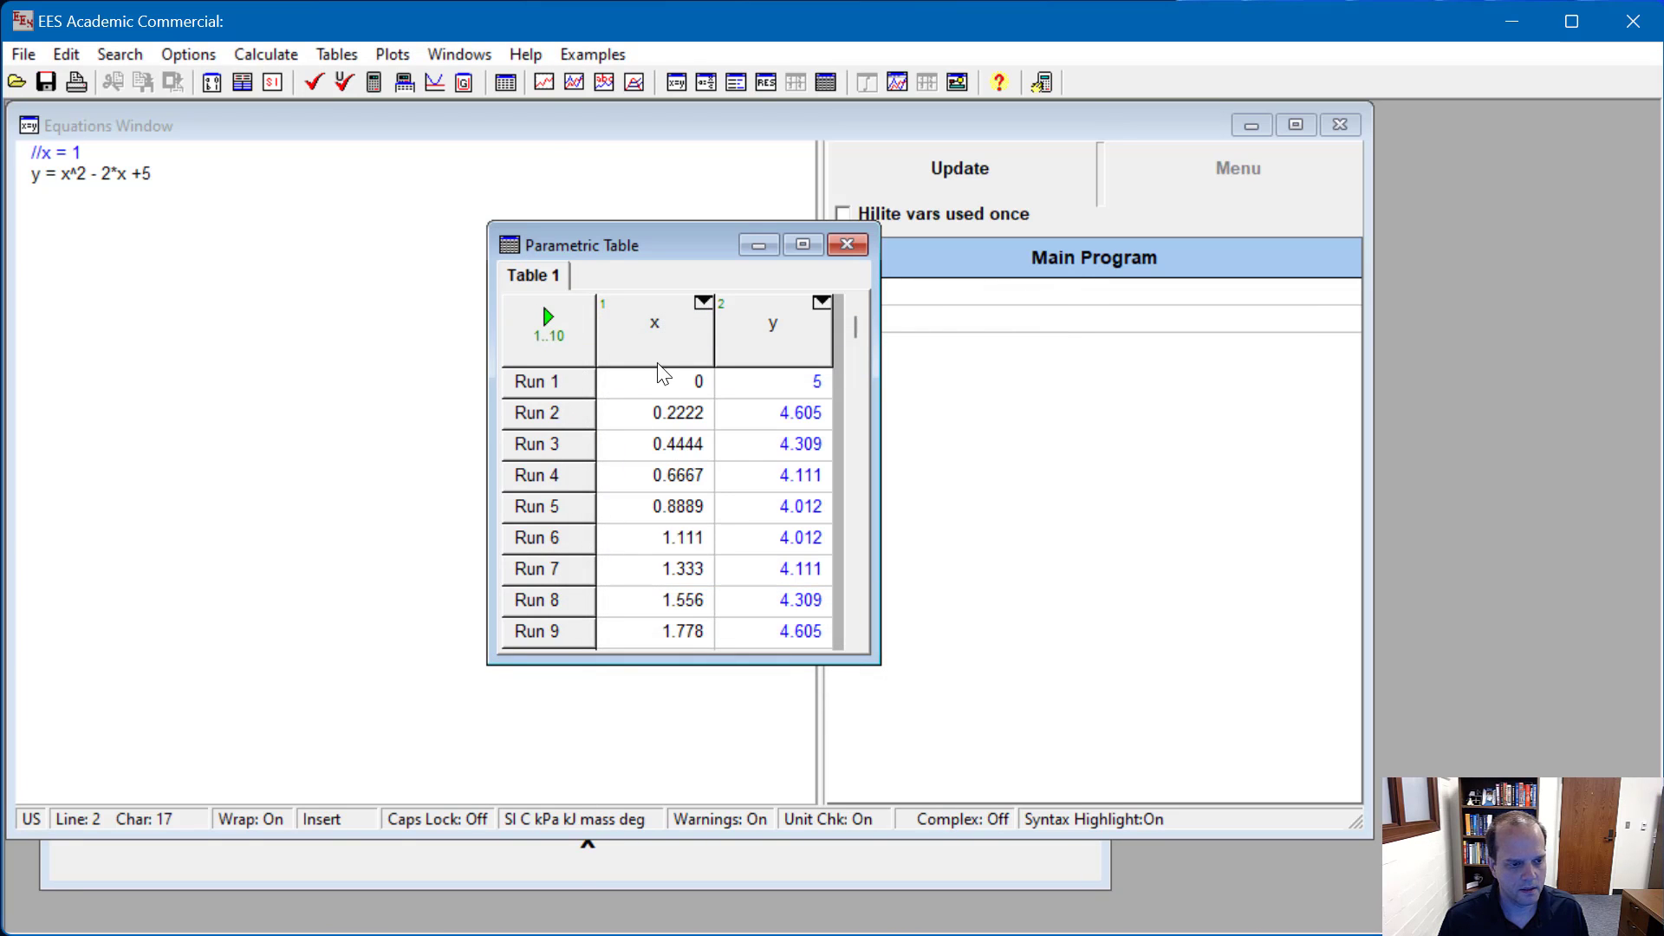
Step: Overlay the recalculated y against x data from the parametric table on Plot 1
left_click(574, 82)
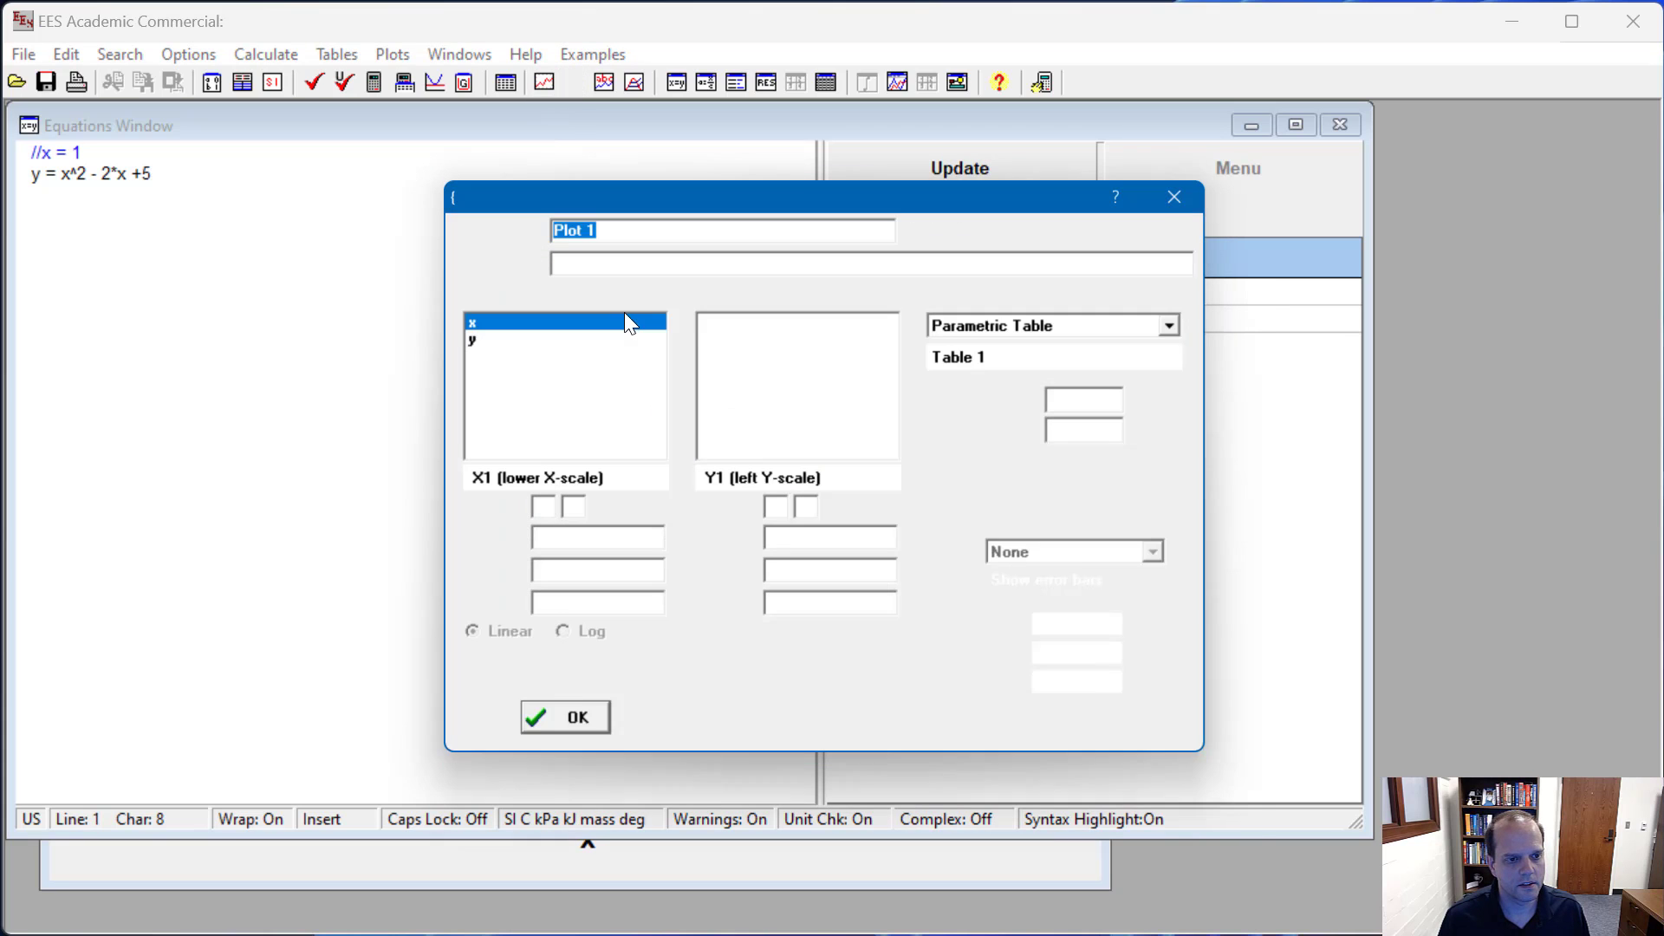
left_click(737, 342)
left_click(579, 723)
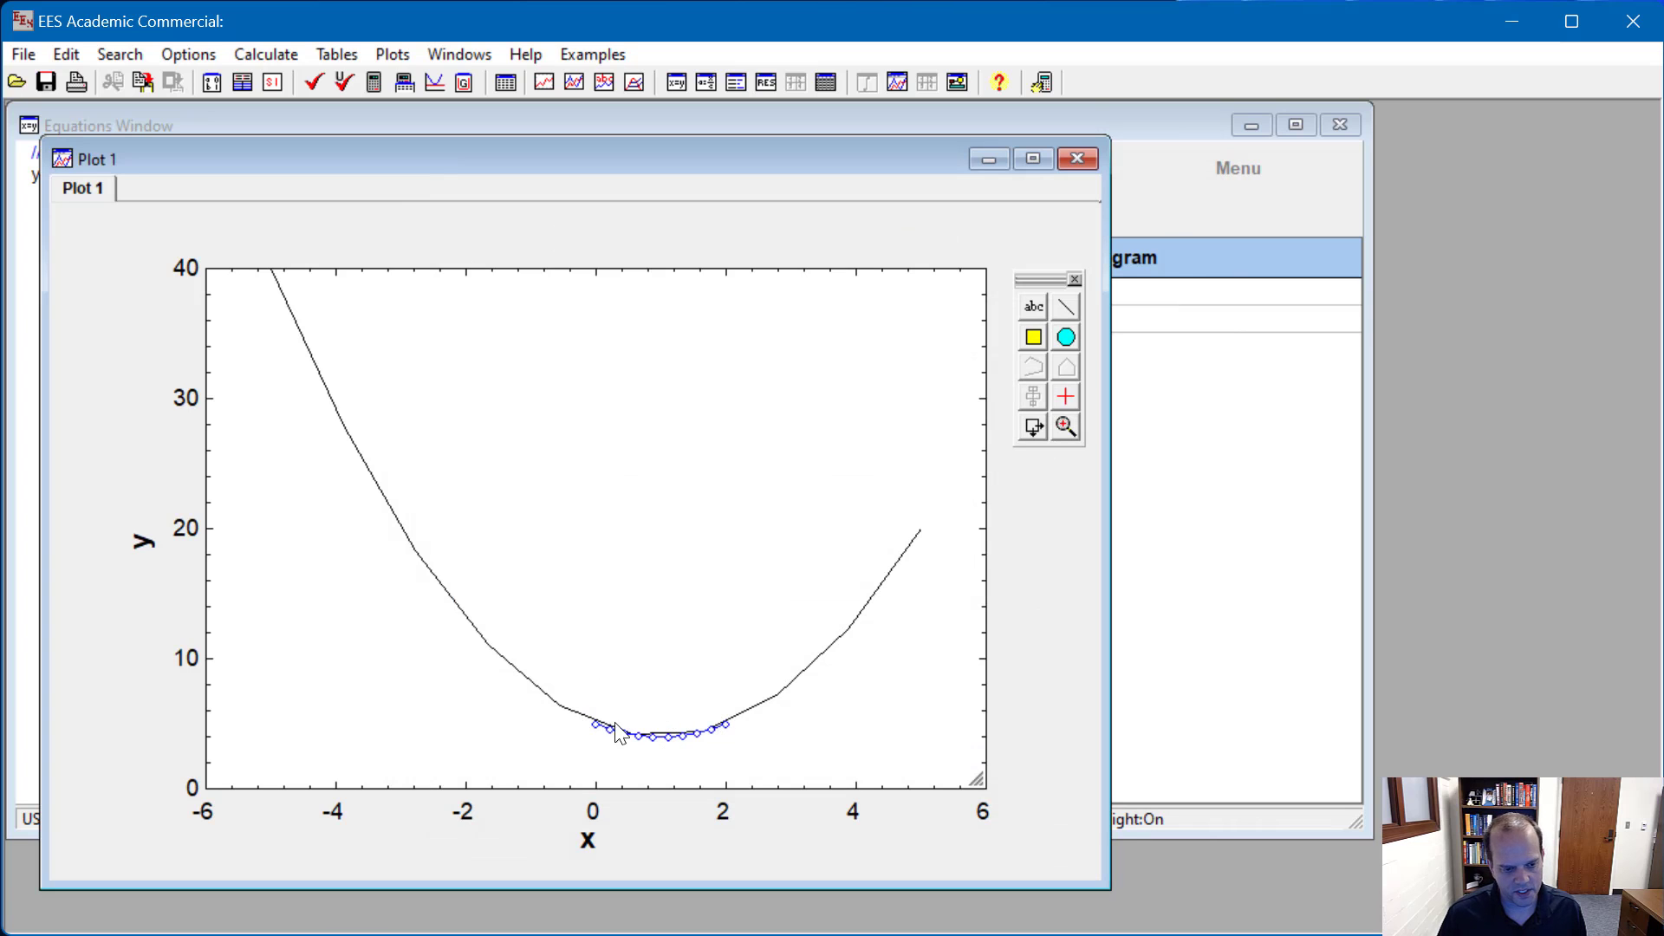
Step: Create a separate plot named Plot 2 showing y against x for the 0 to 2 range
left_click(544, 82)
left_click(728, 345)
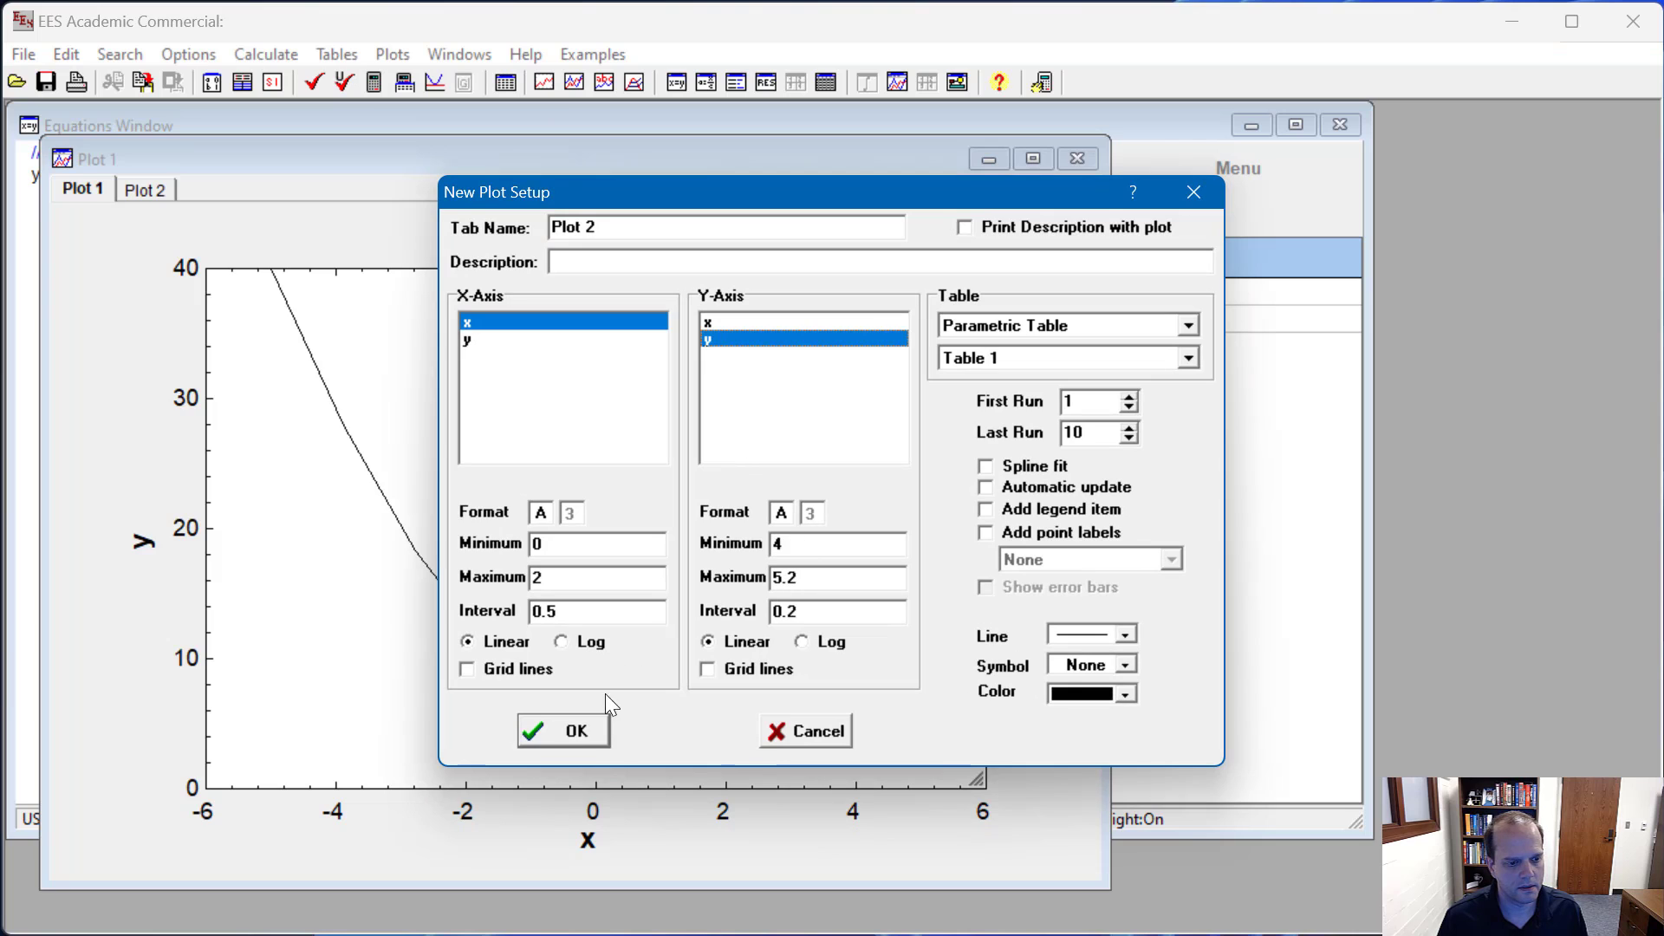
left_click(588, 715)
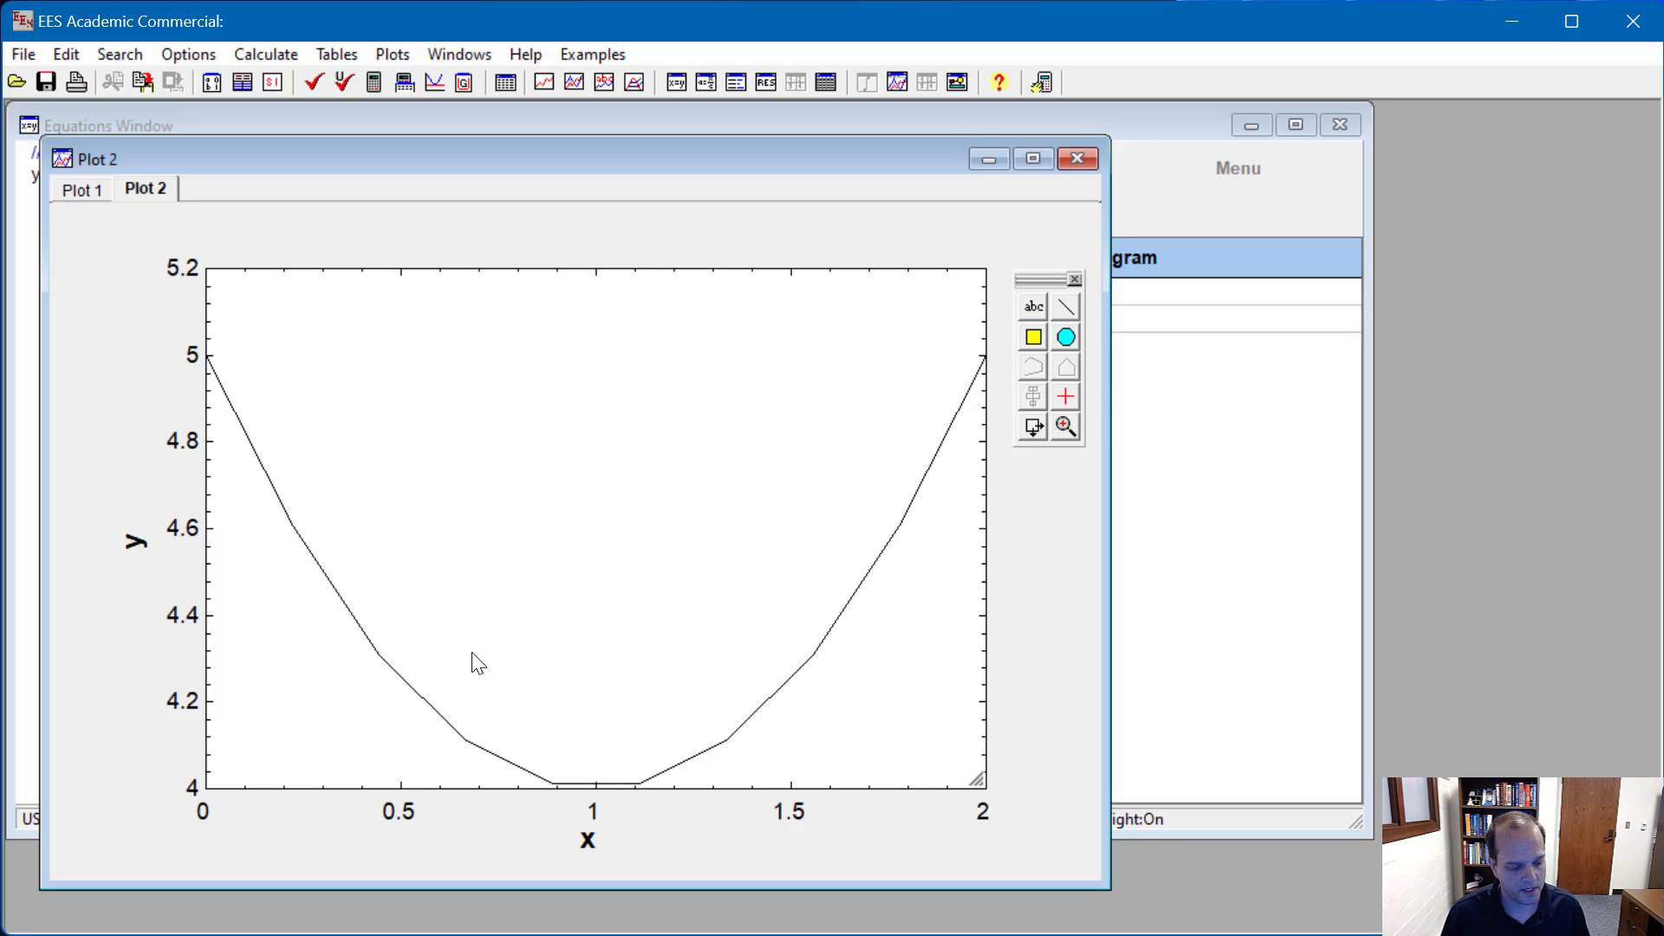
Step: Remove the comment marks from the x = 1 equation and try to run a Min/Max calculation
key("ctrl+Tab")
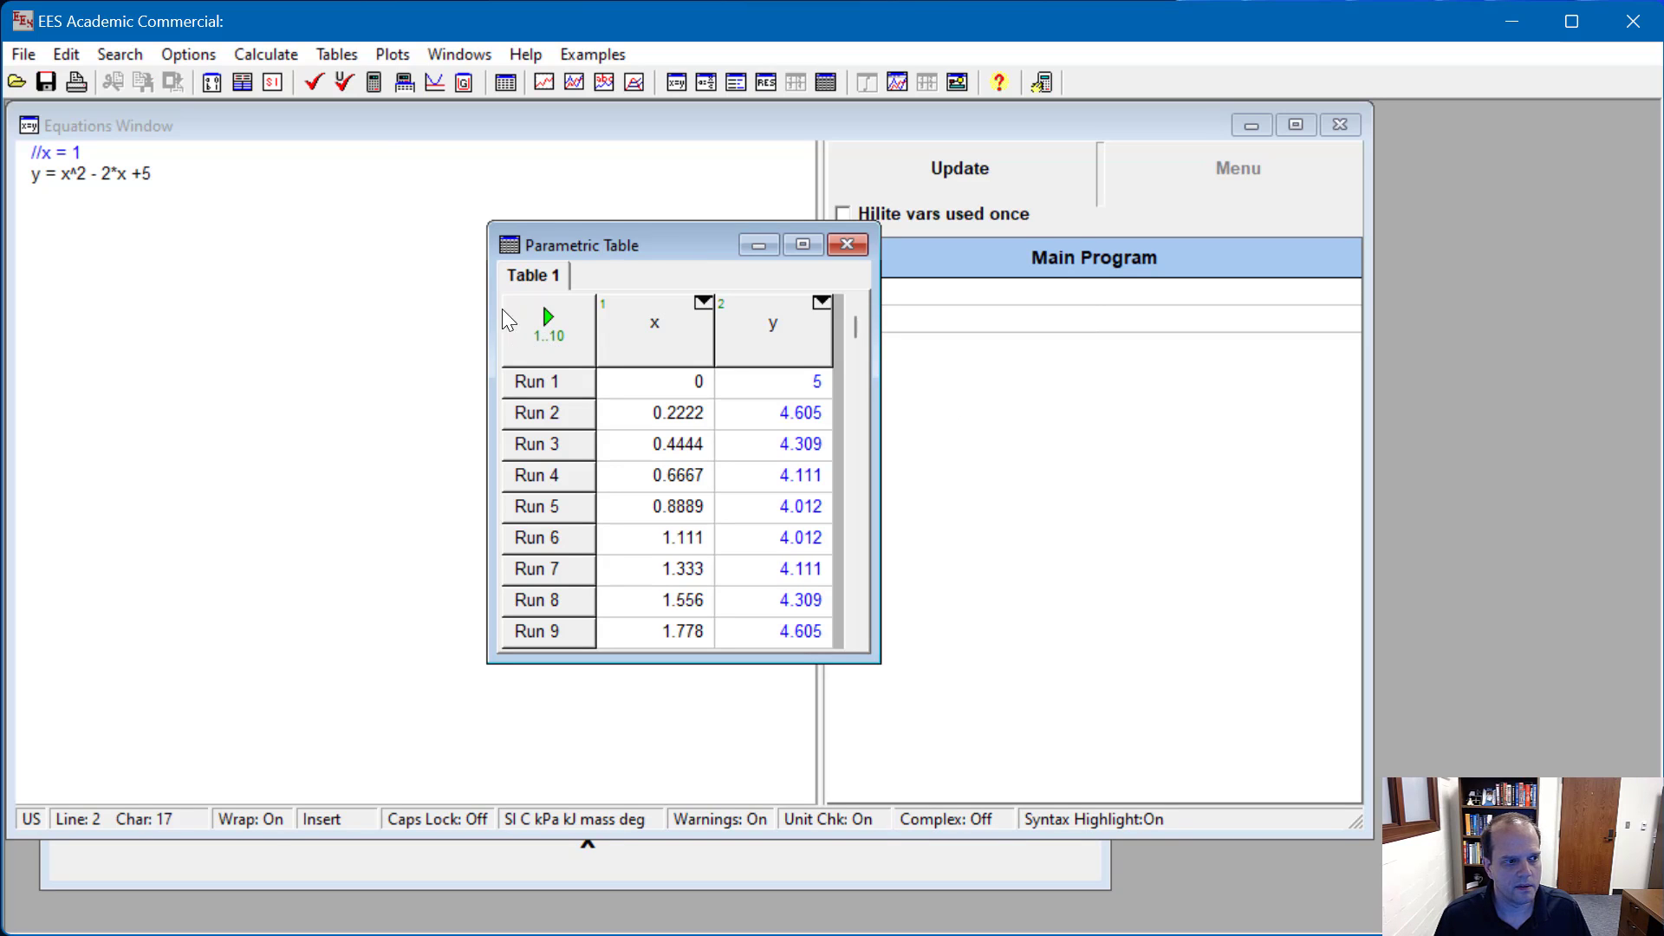
key("Up")
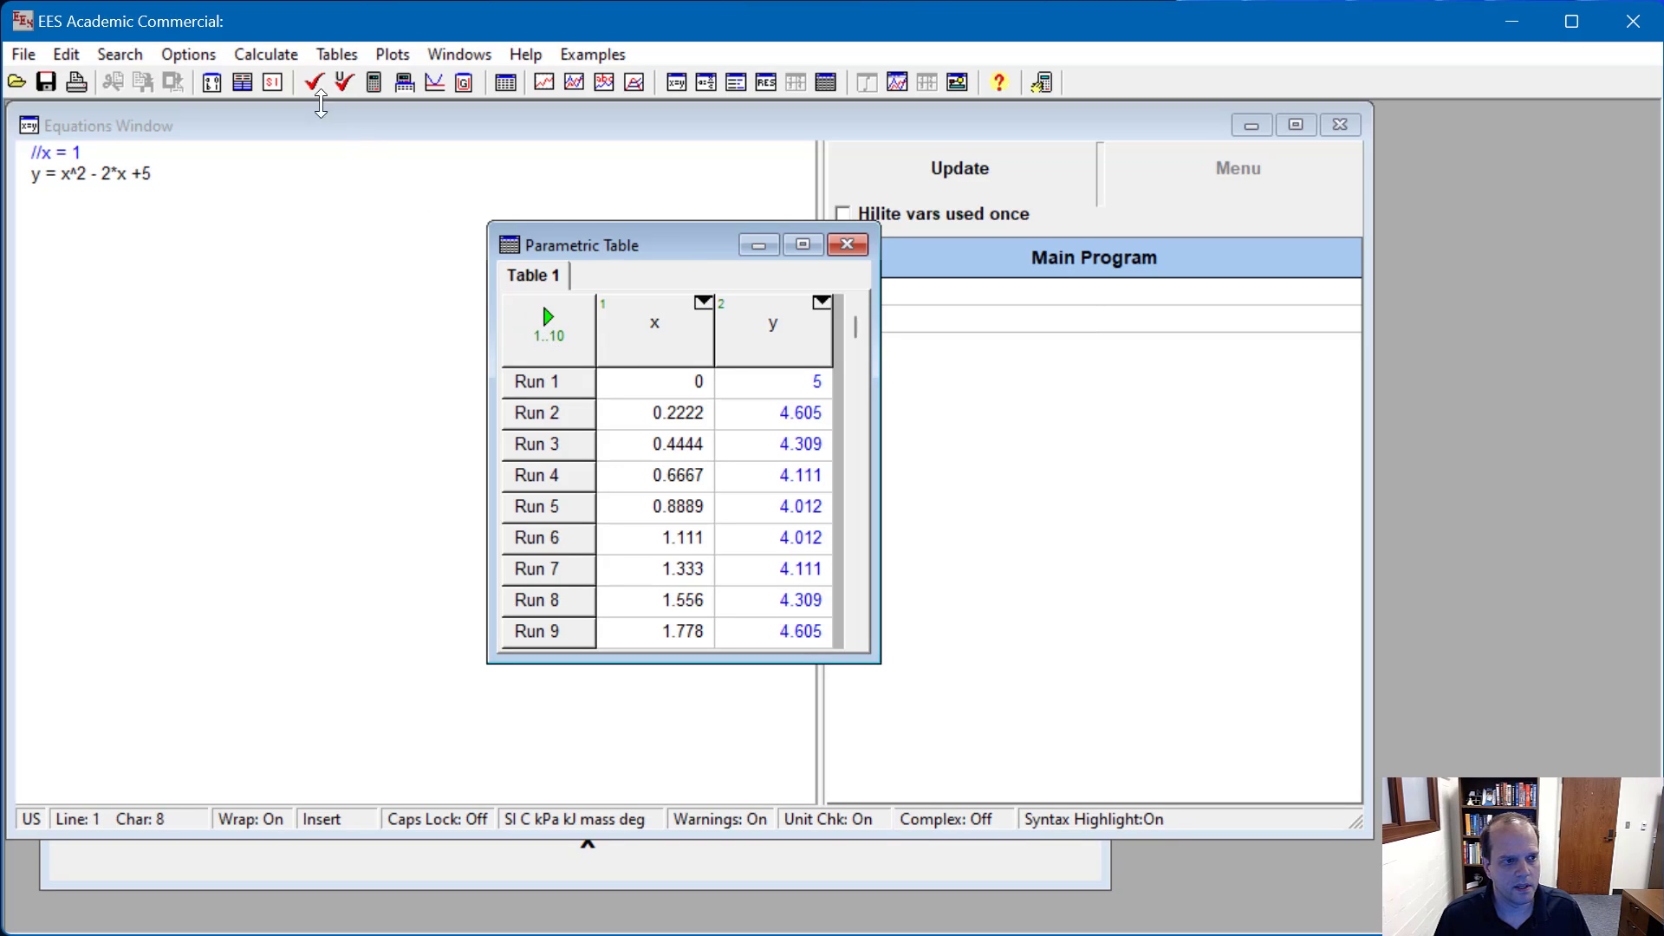
left_click(277, 58)
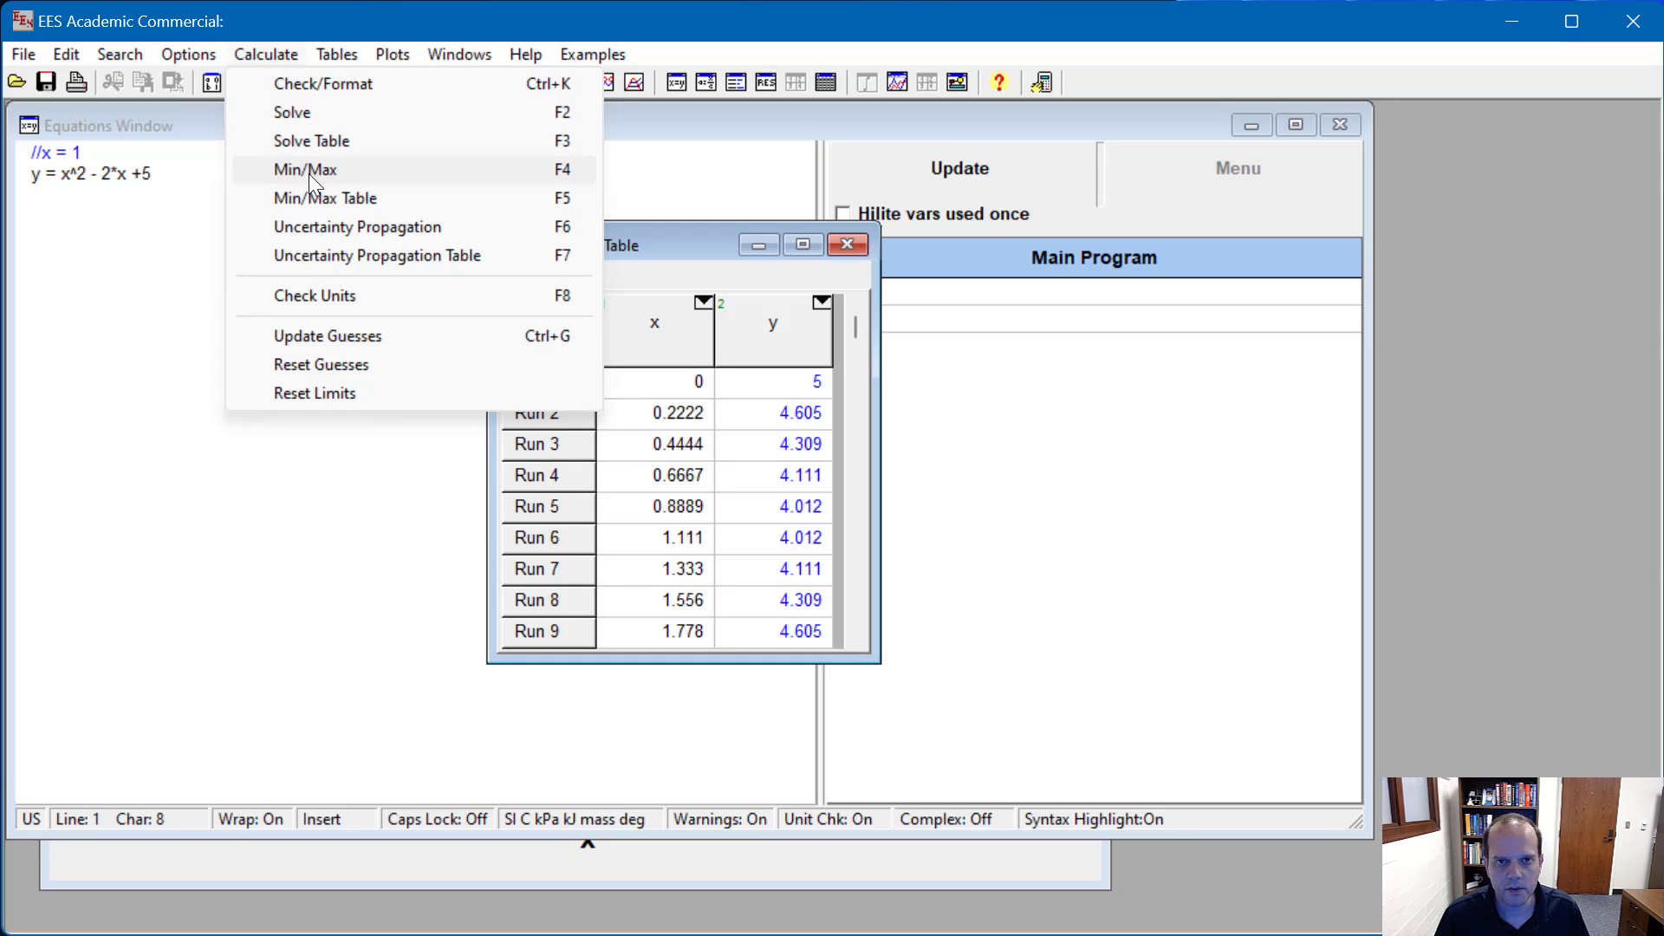
left_click(44, 152)
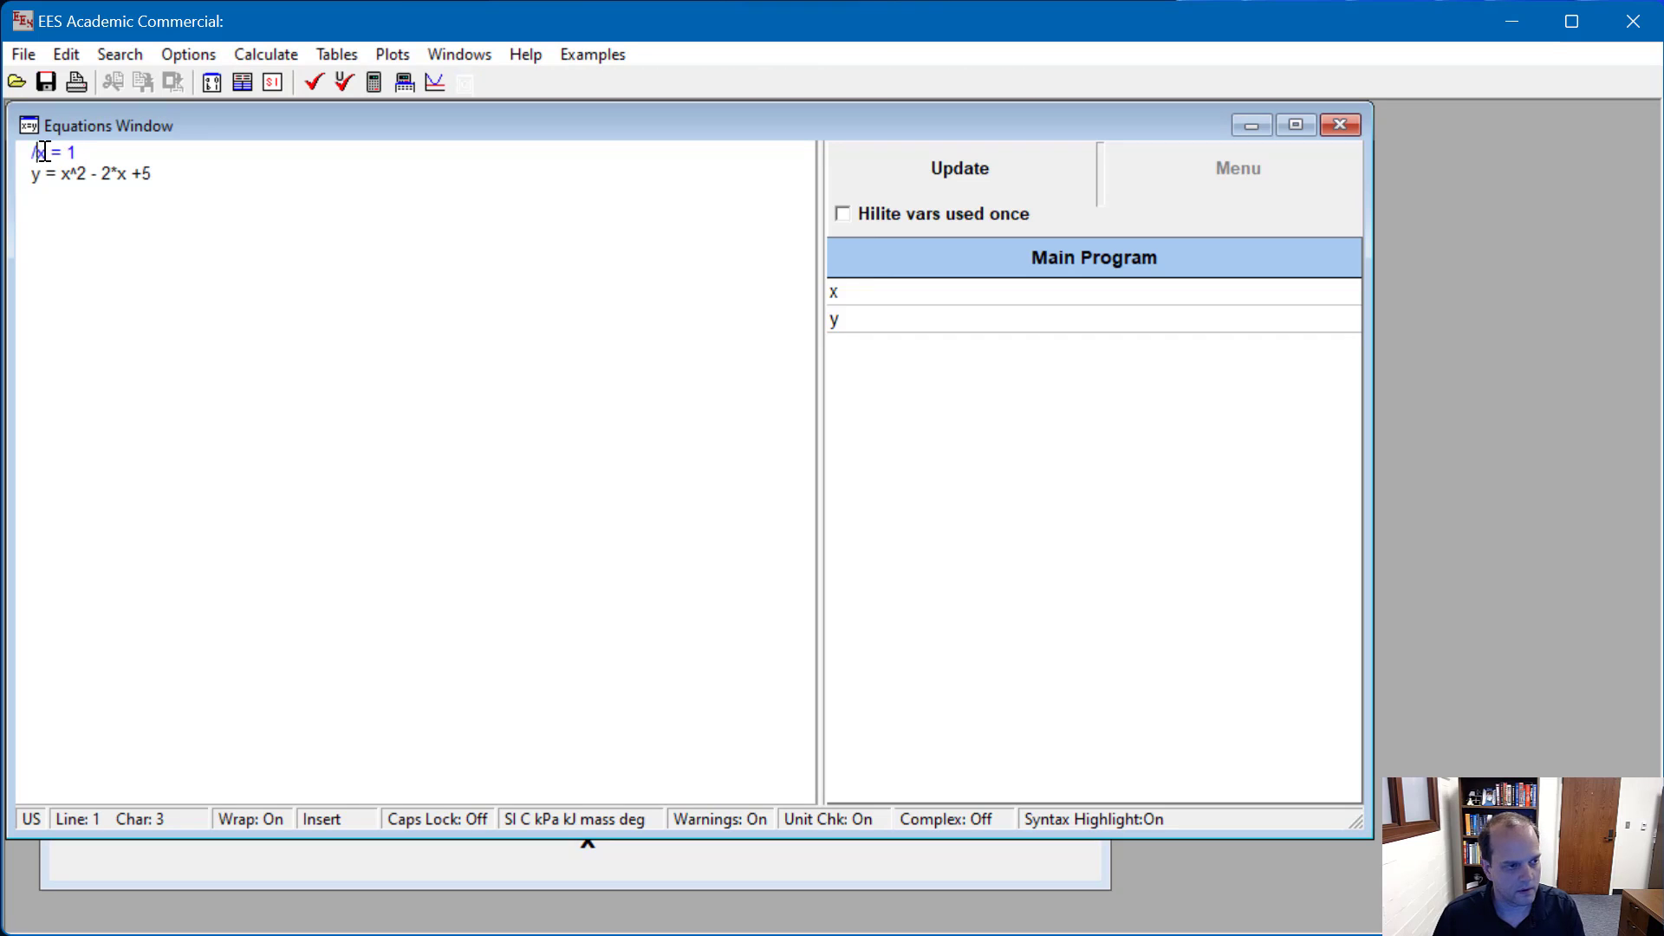
key("BackSpace")
key("BackSpace")
left_click(266, 57)
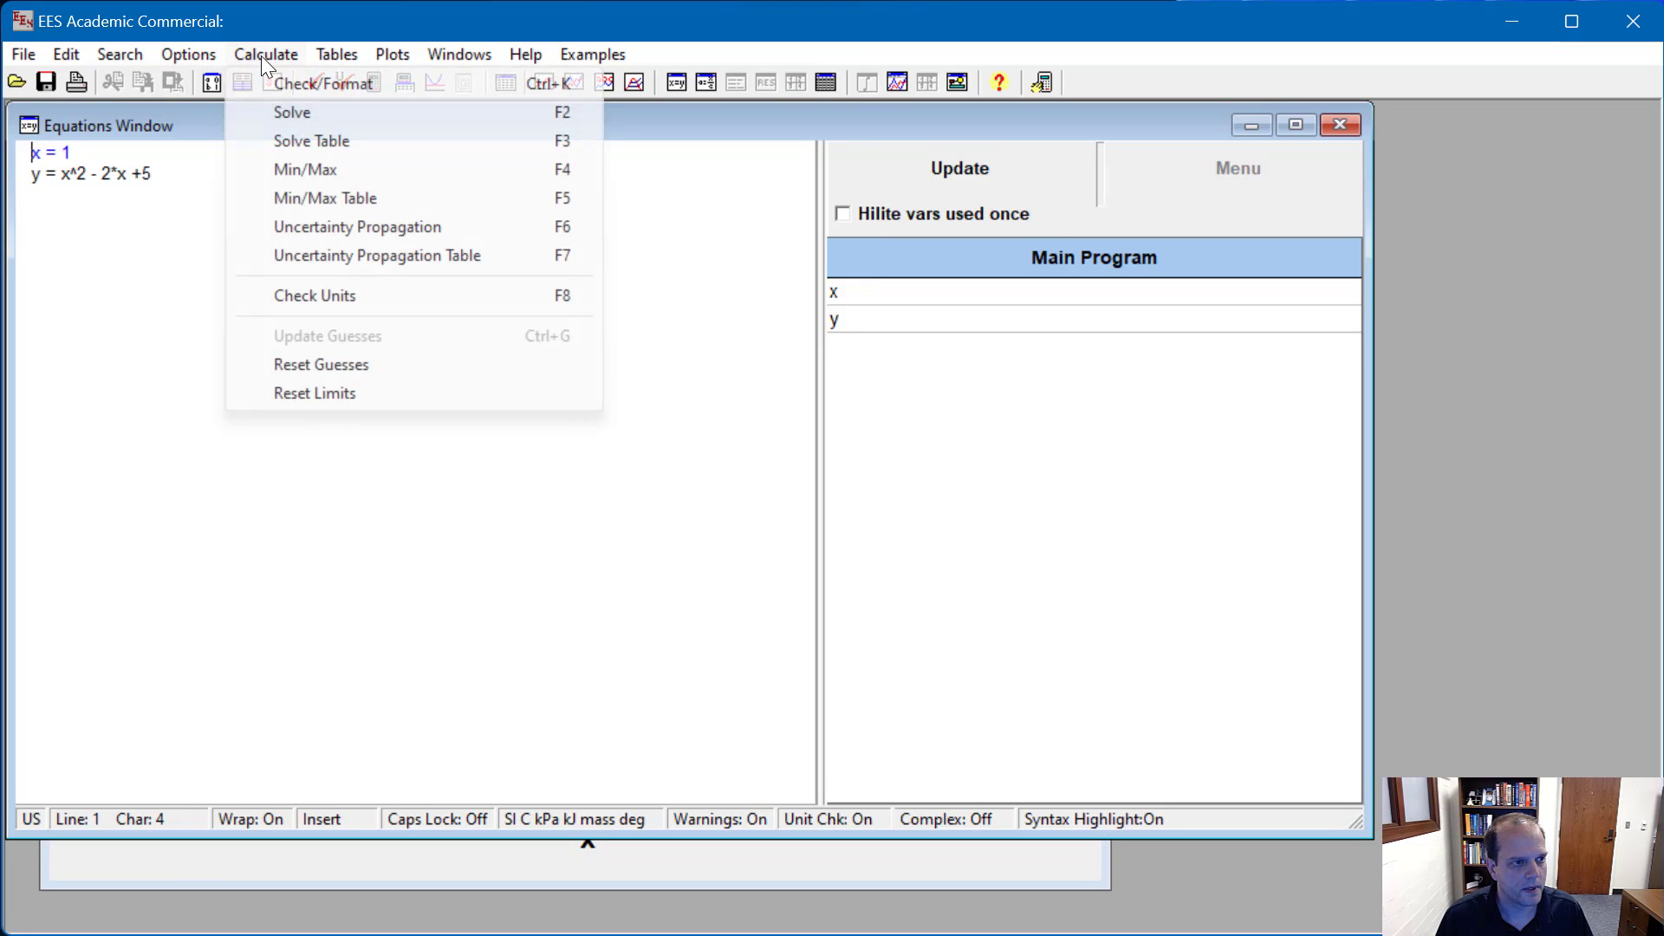
left_click(310, 171)
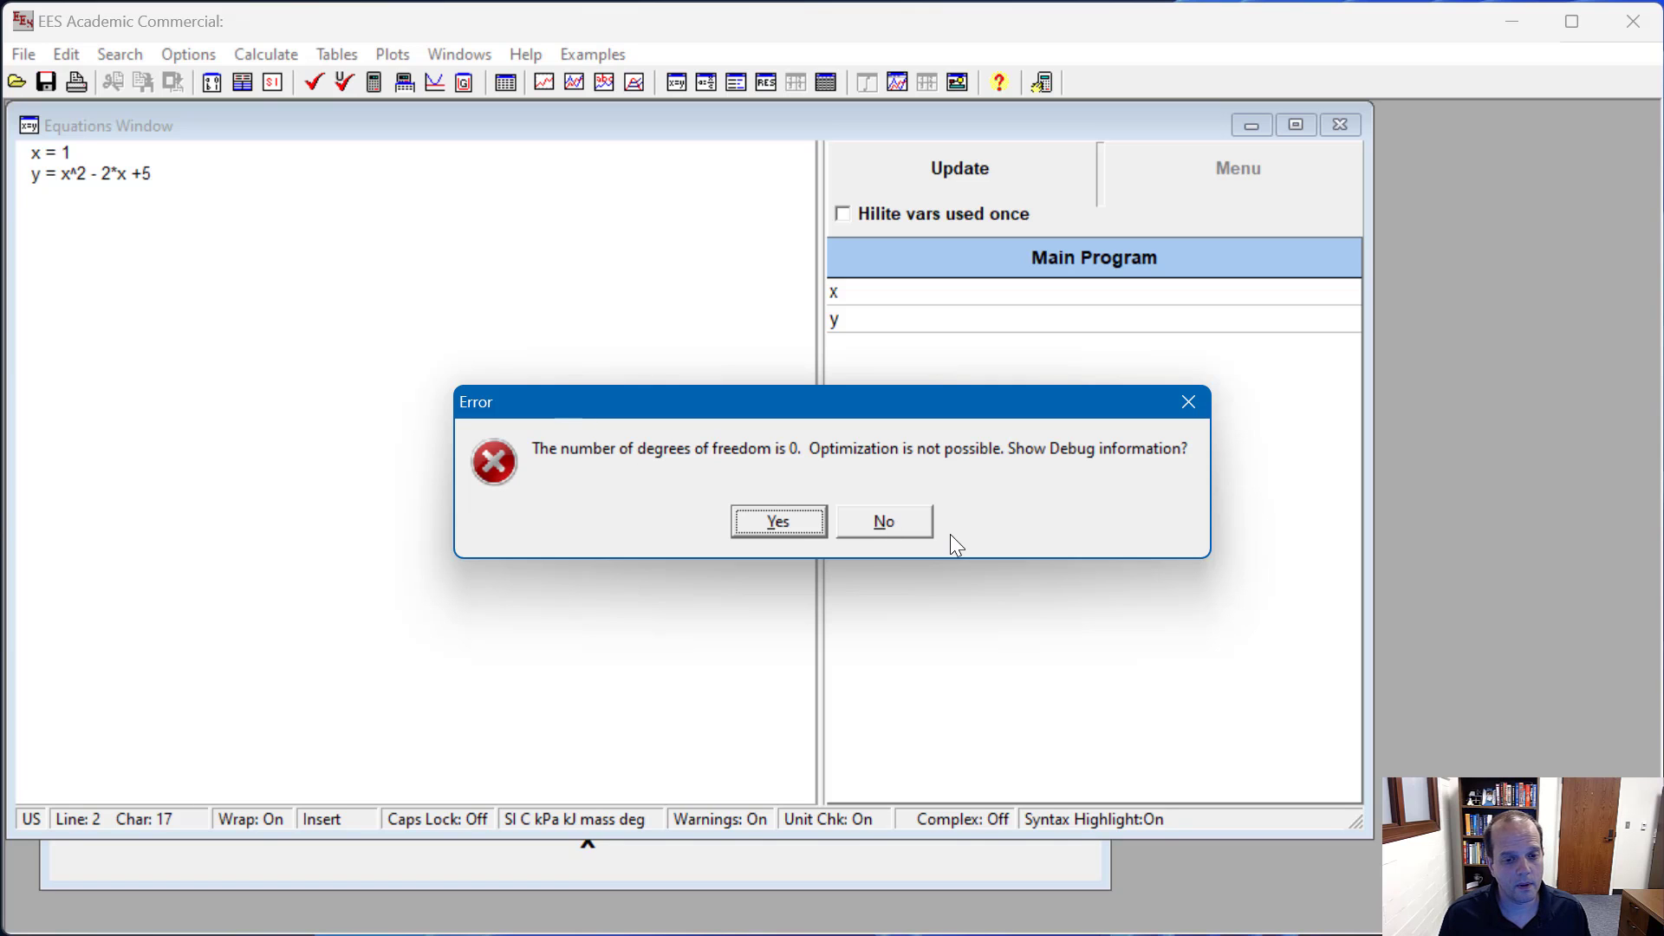
Step: Dismiss the degrees-of-freedom error and comment out the x = 1 equation with //
left_click(885, 523)
left_click(32, 152)
type("//")
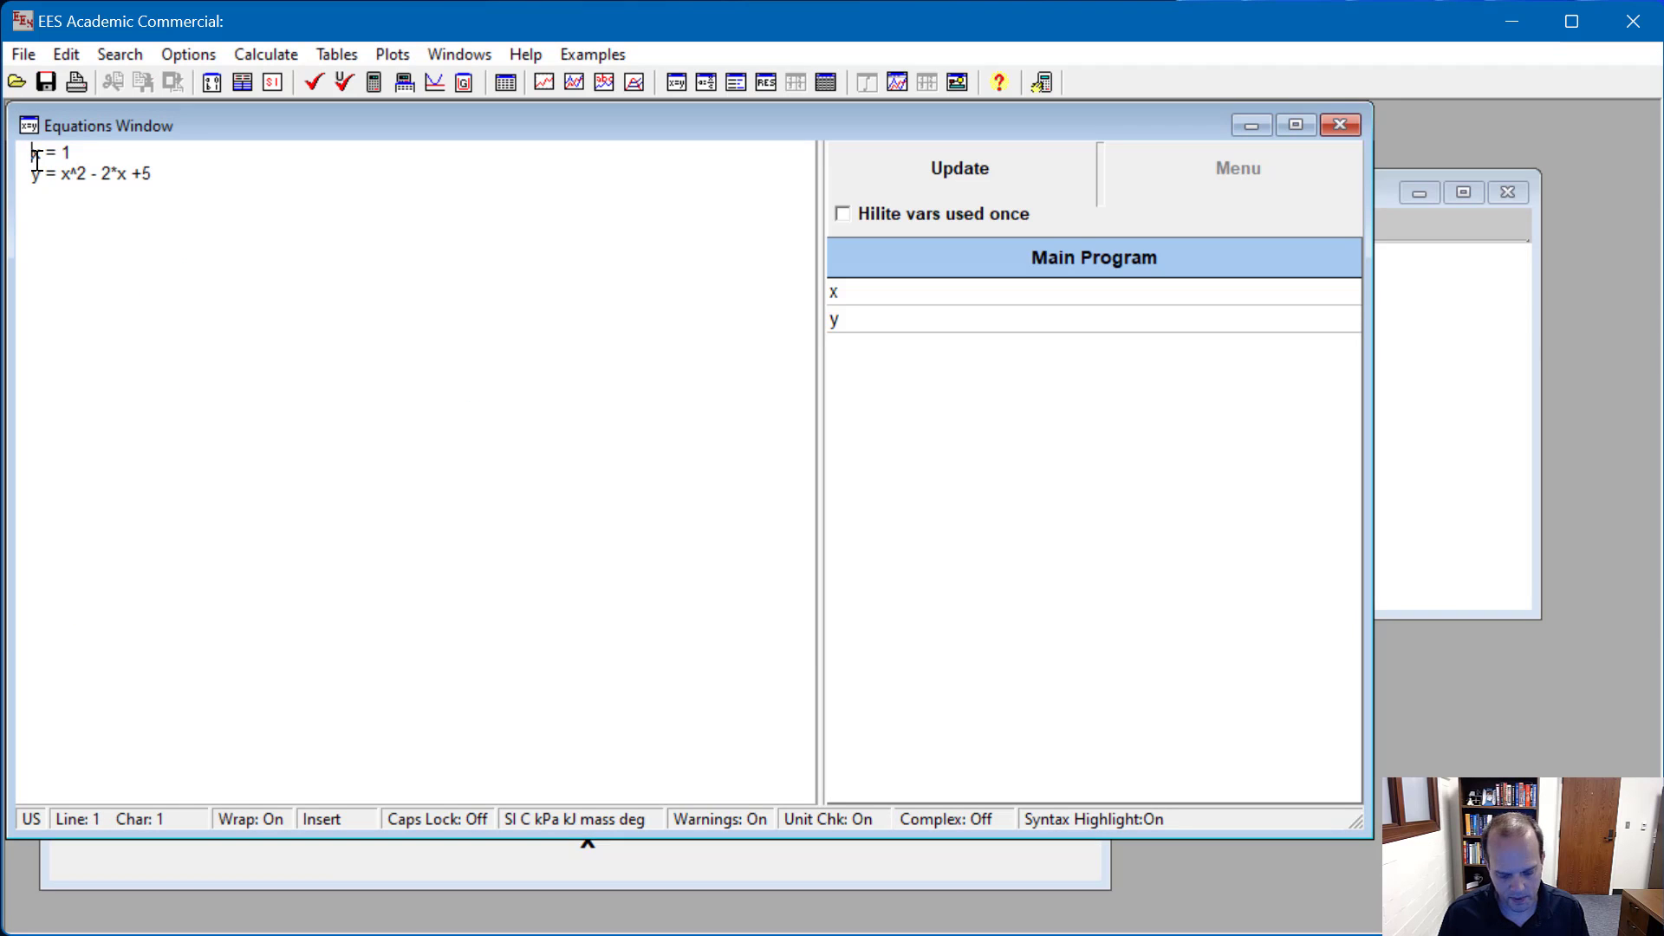
Step: Set up a Min/Max calculation that minimizes y with x as the independent variable
left_click(265, 54)
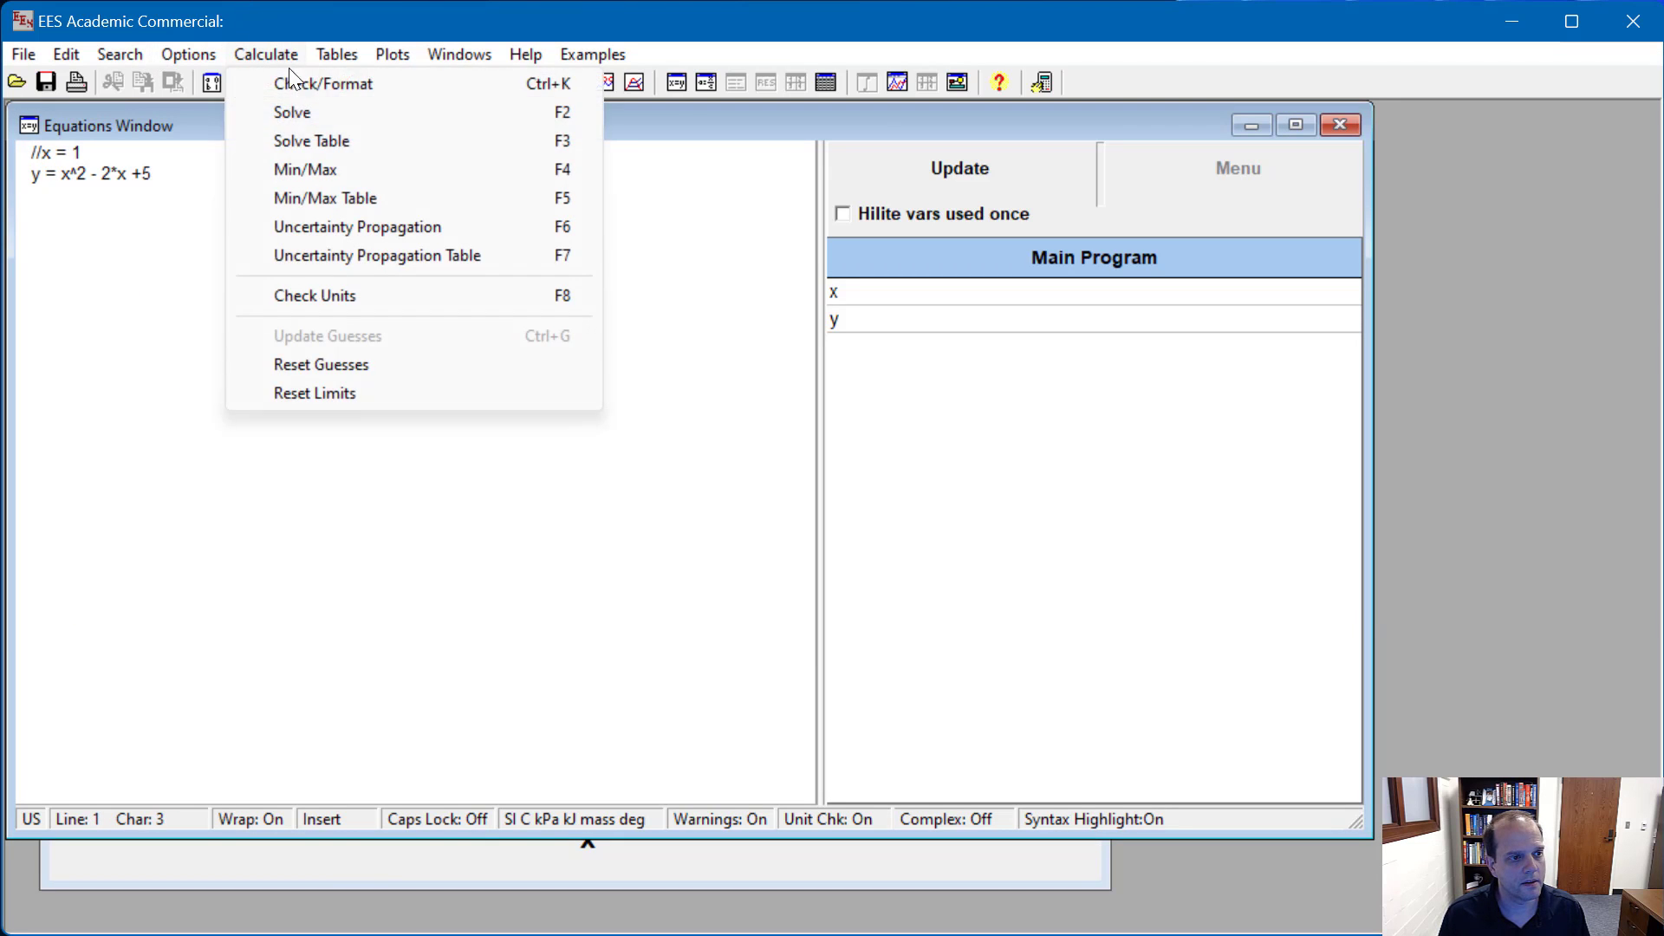
left_click(308, 171)
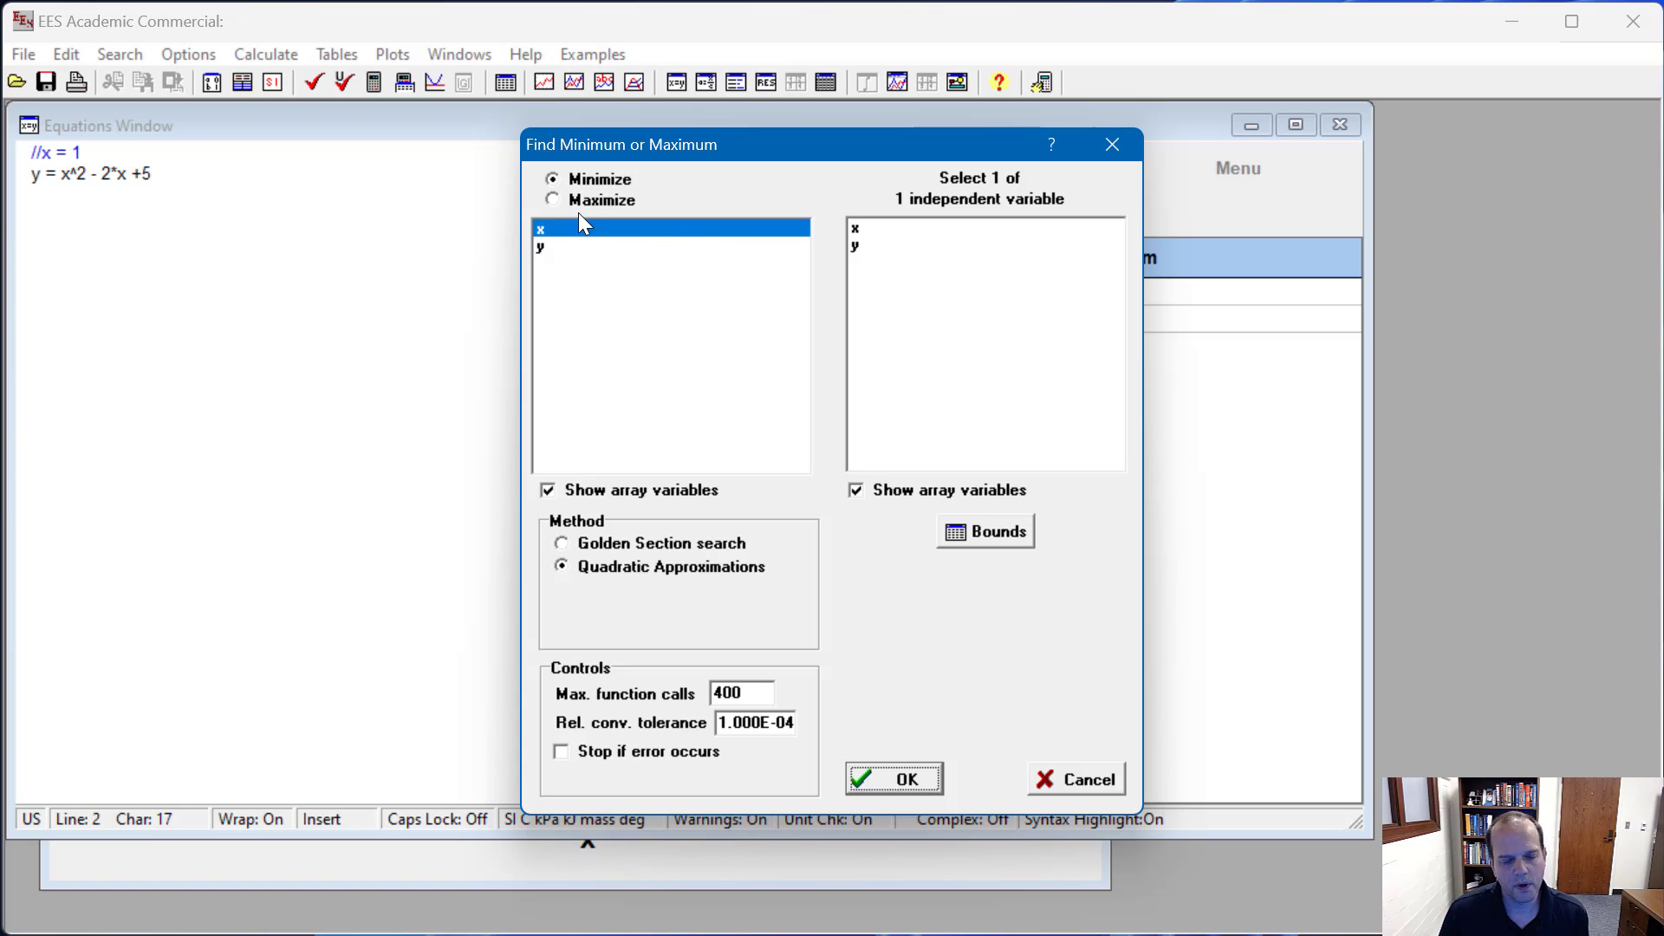
left_click(560, 177)
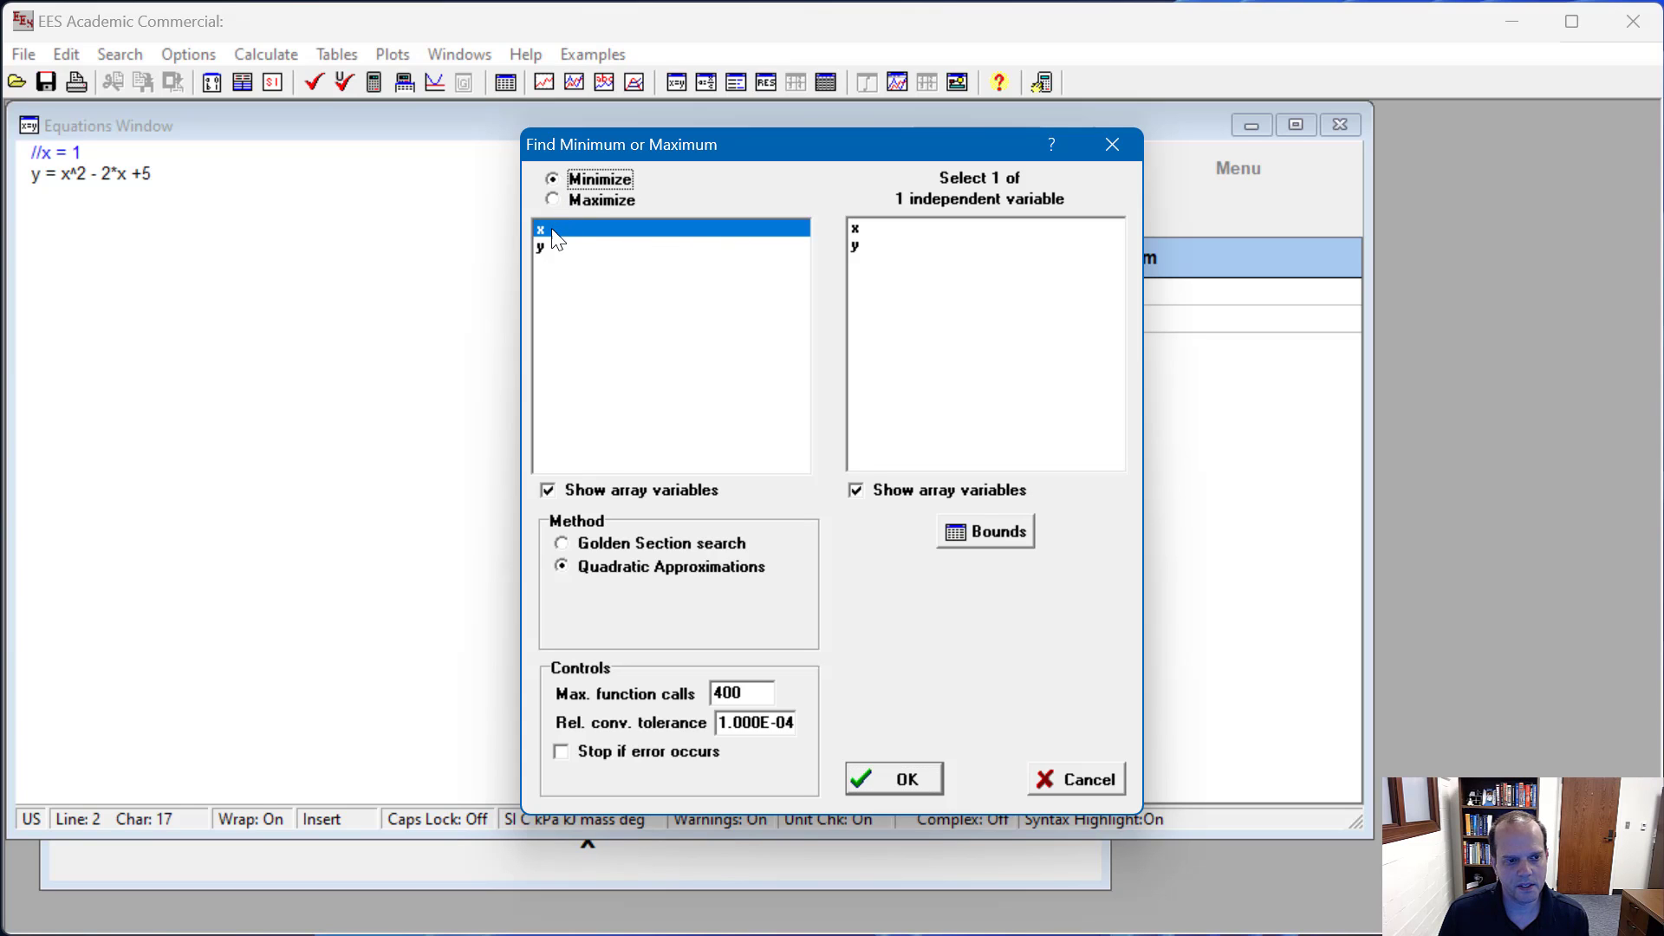
left_click(556, 233)
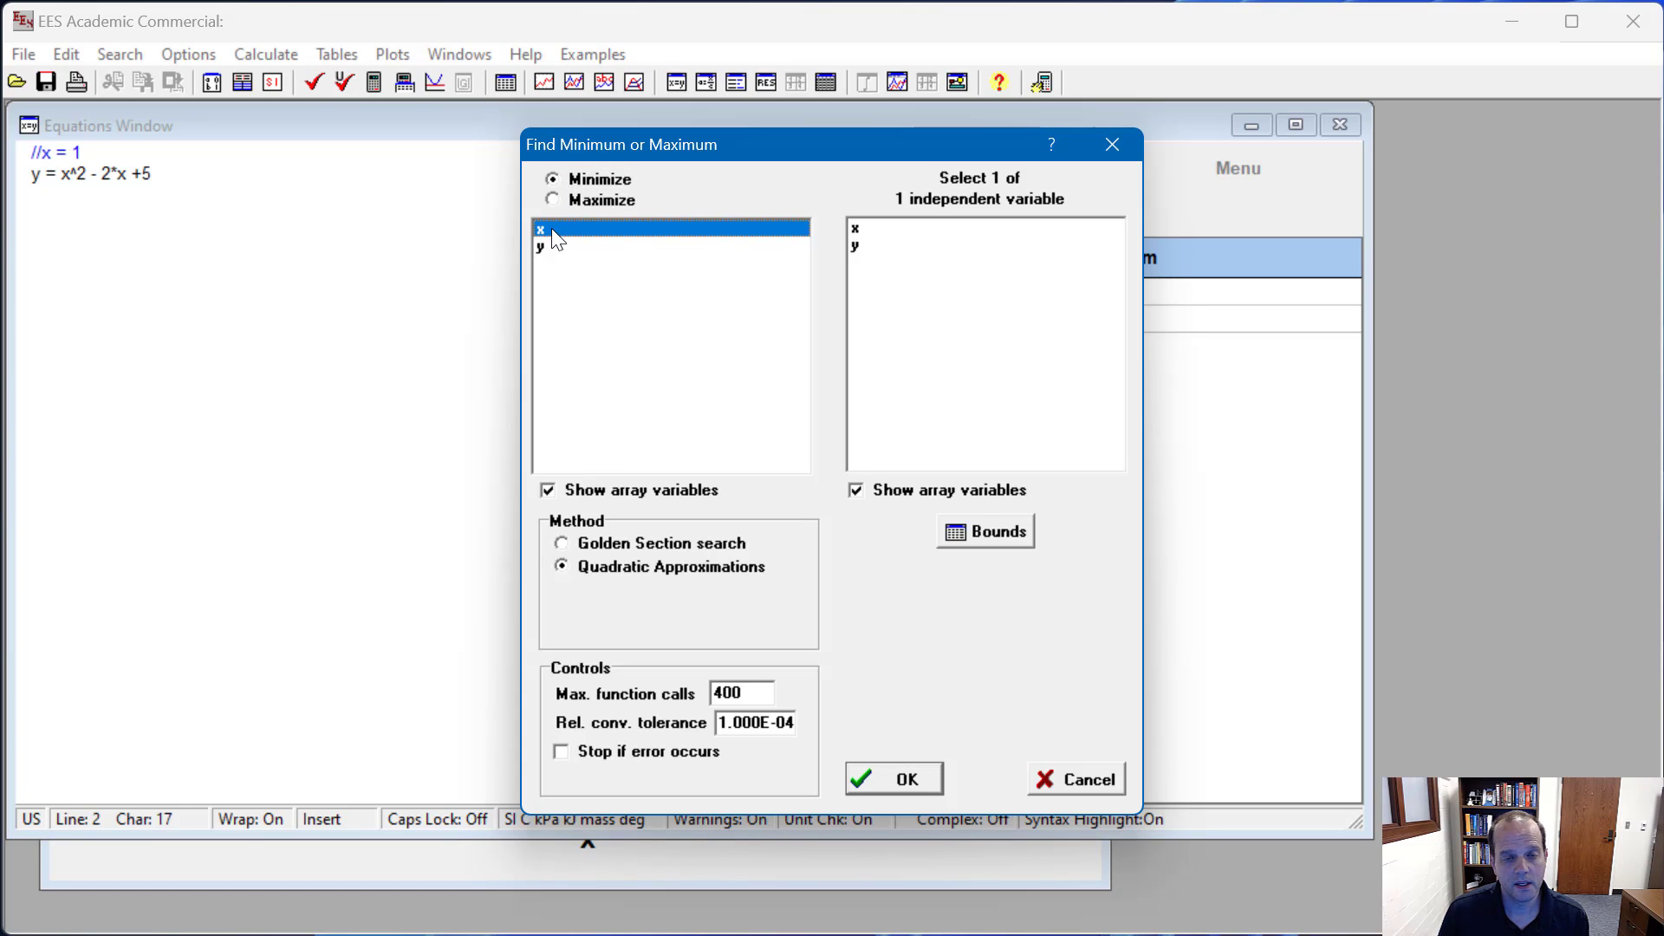
left_click(557, 249)
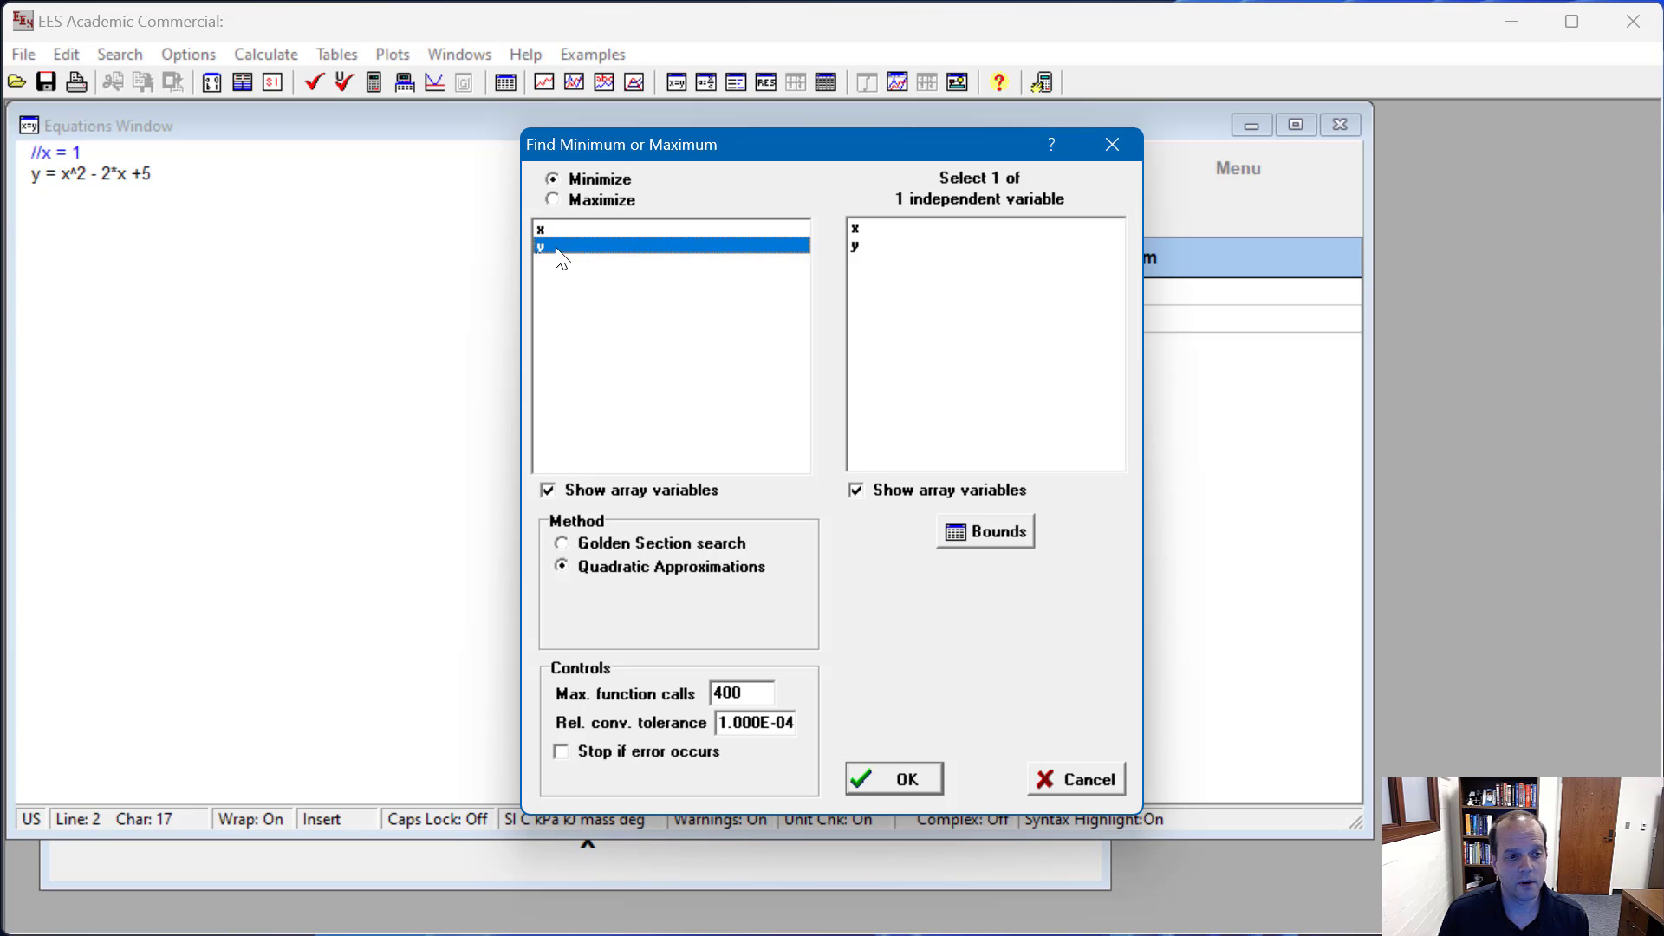
left_click(862, 229)
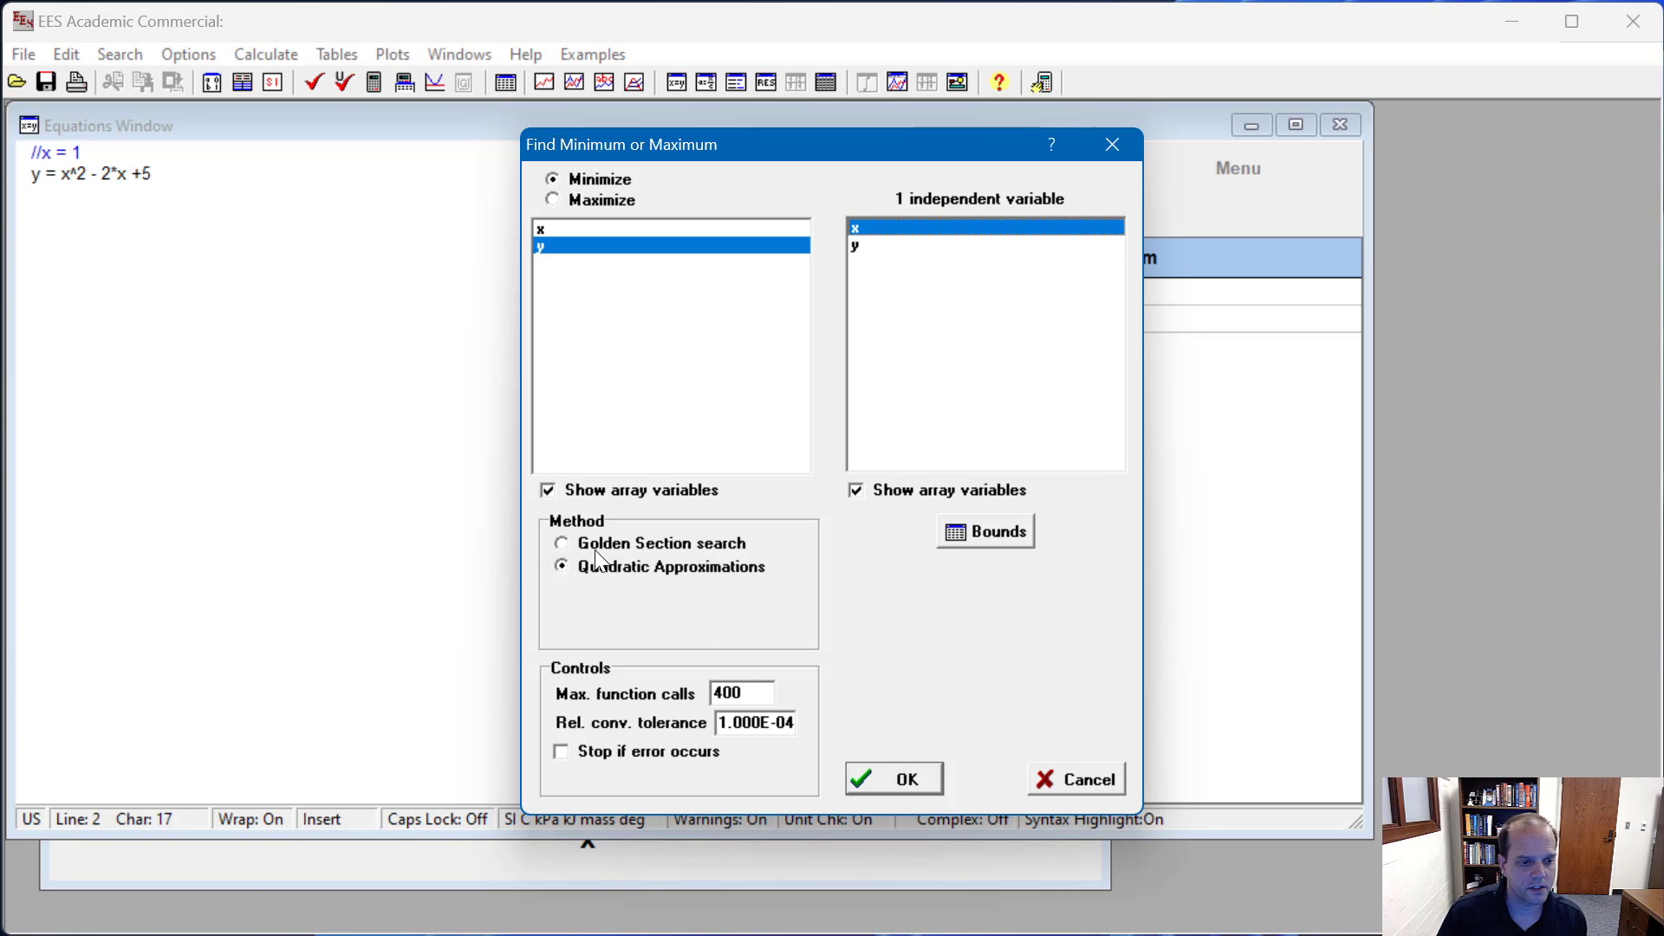
left_click(882, 779)
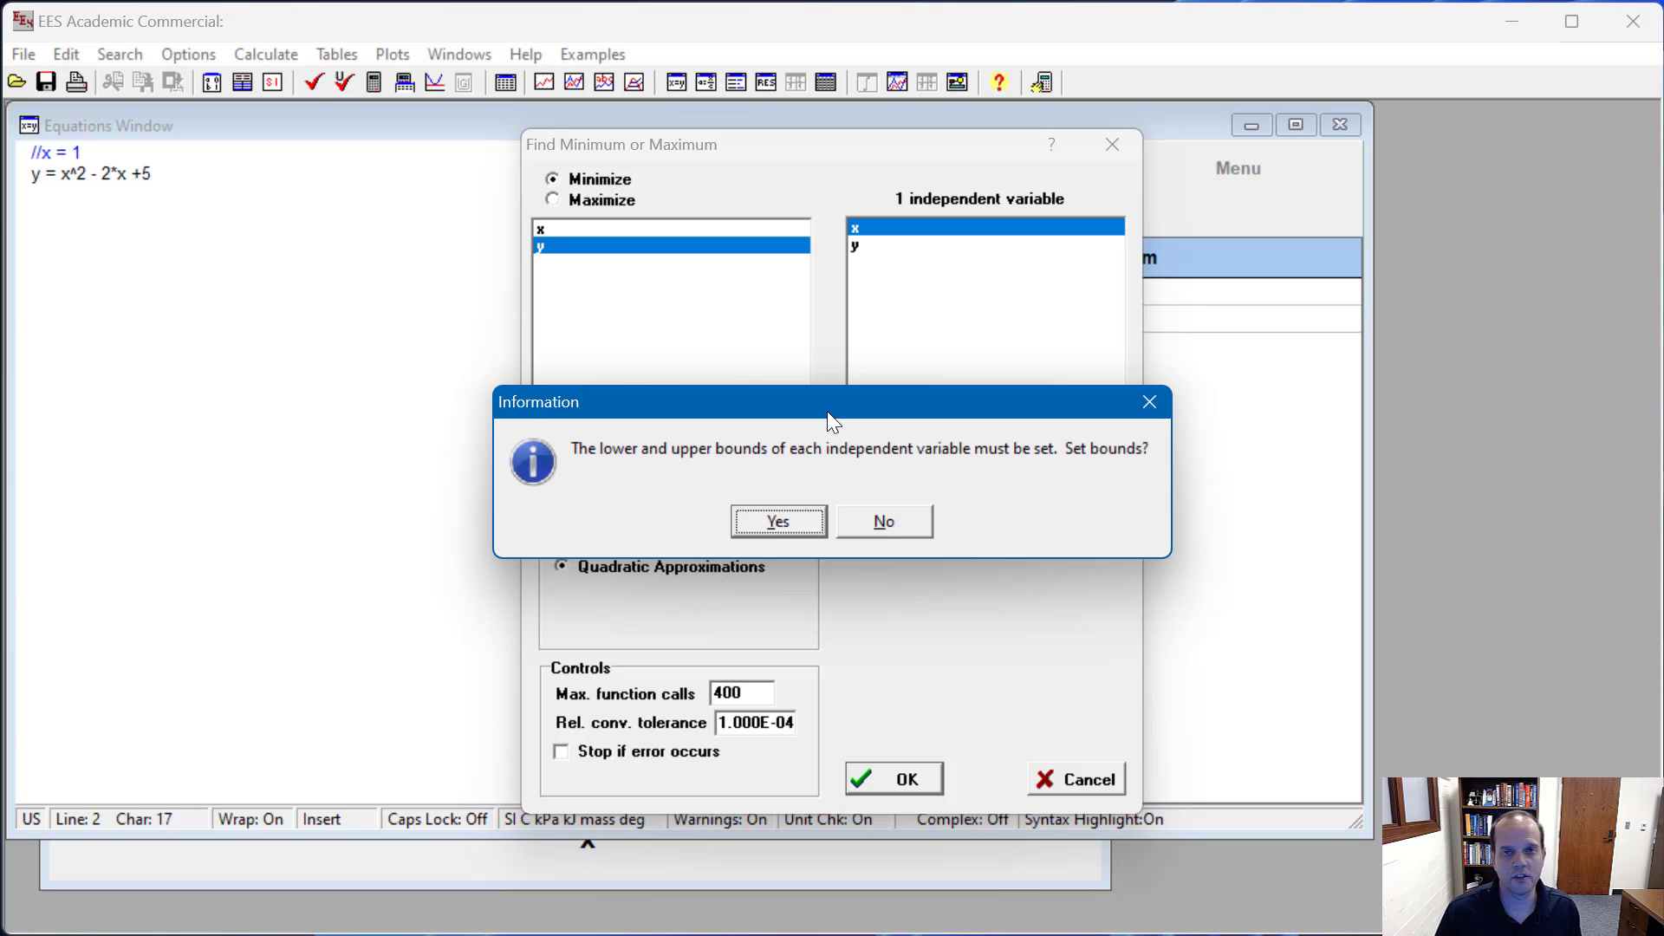
left_click(792, 520)
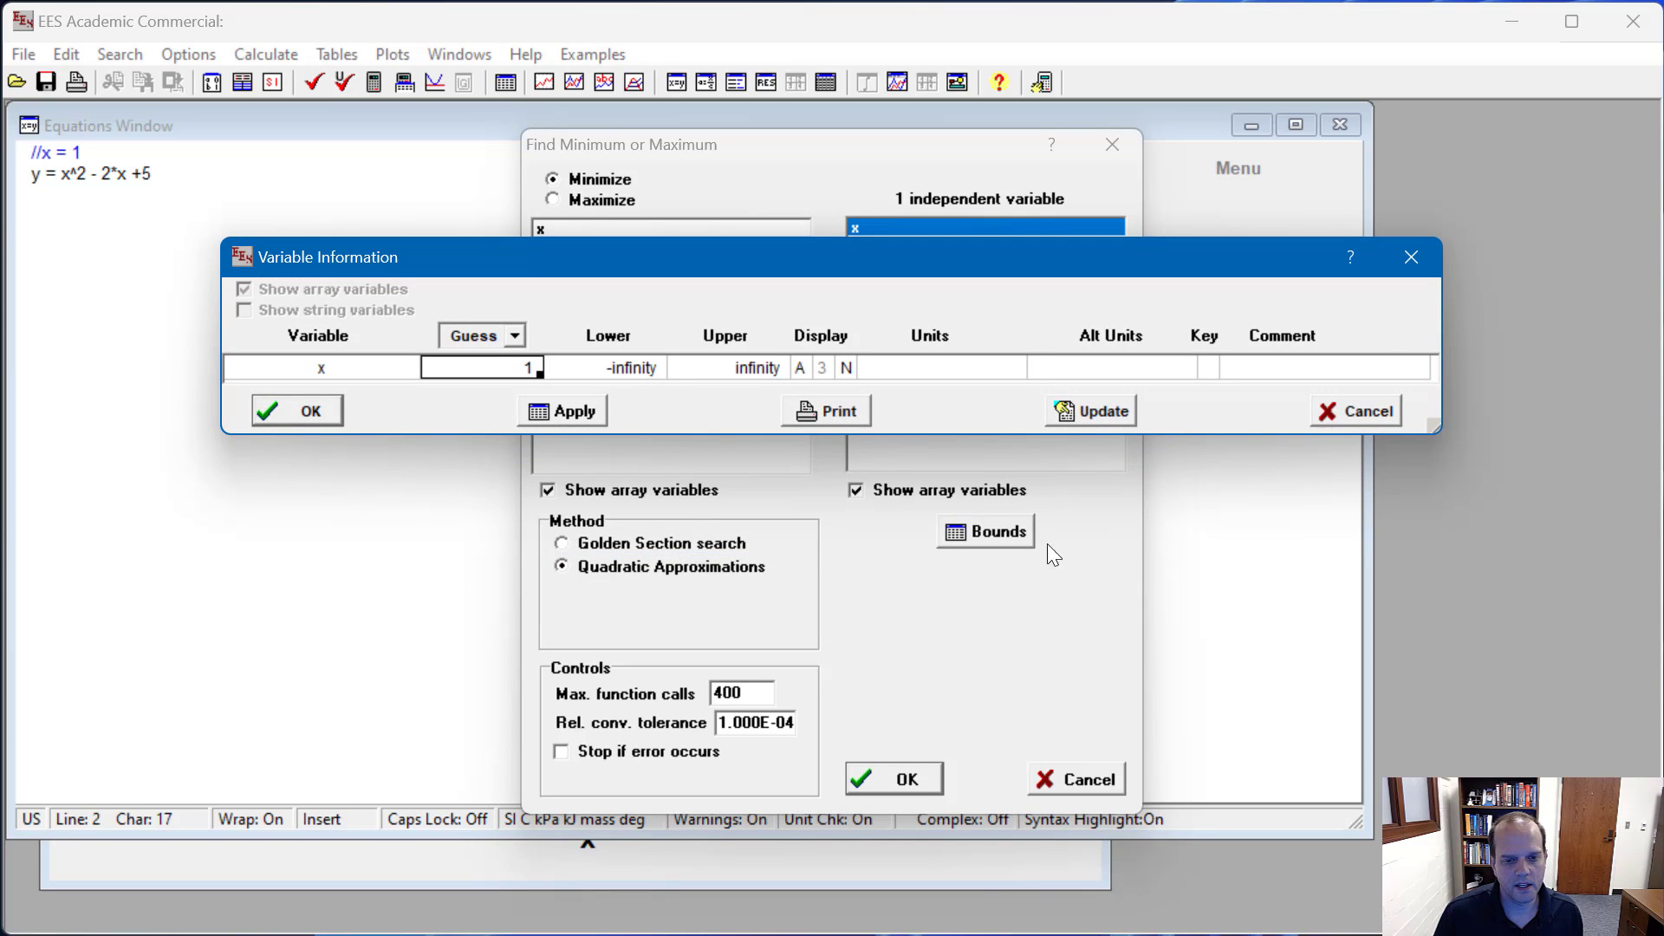
left_click(1378, 407)
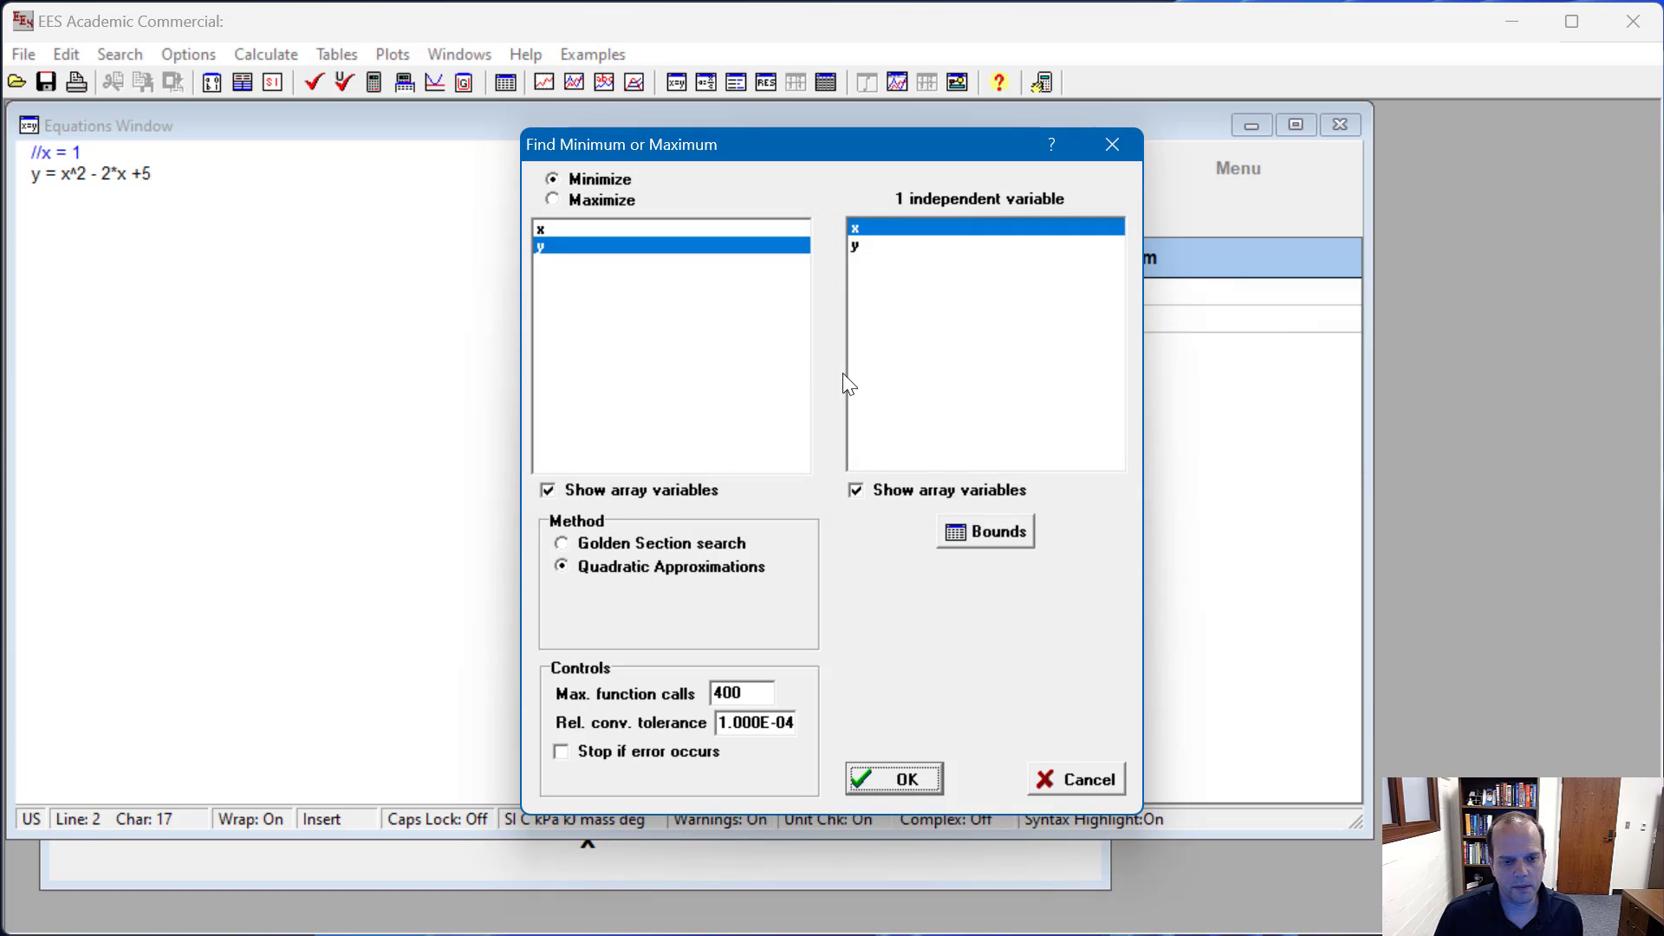
Step: Set the optimization bounds of x to a lower limit of -5 and an upper limit of 5
left_click(976, 533)
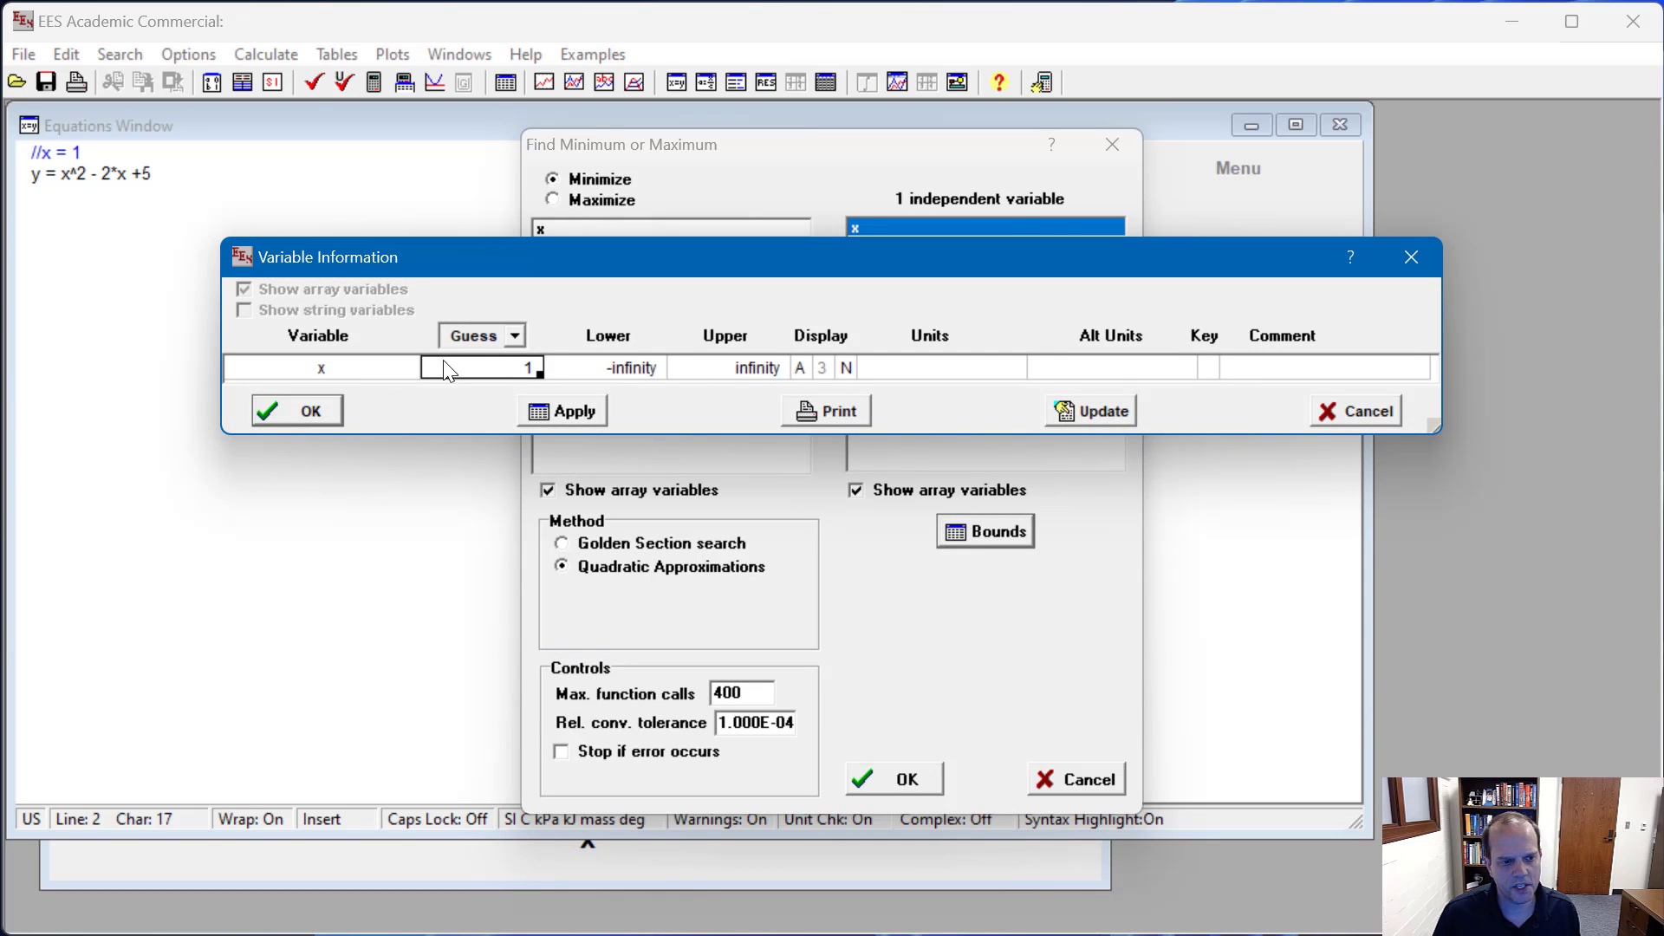
left_click(472, 370)
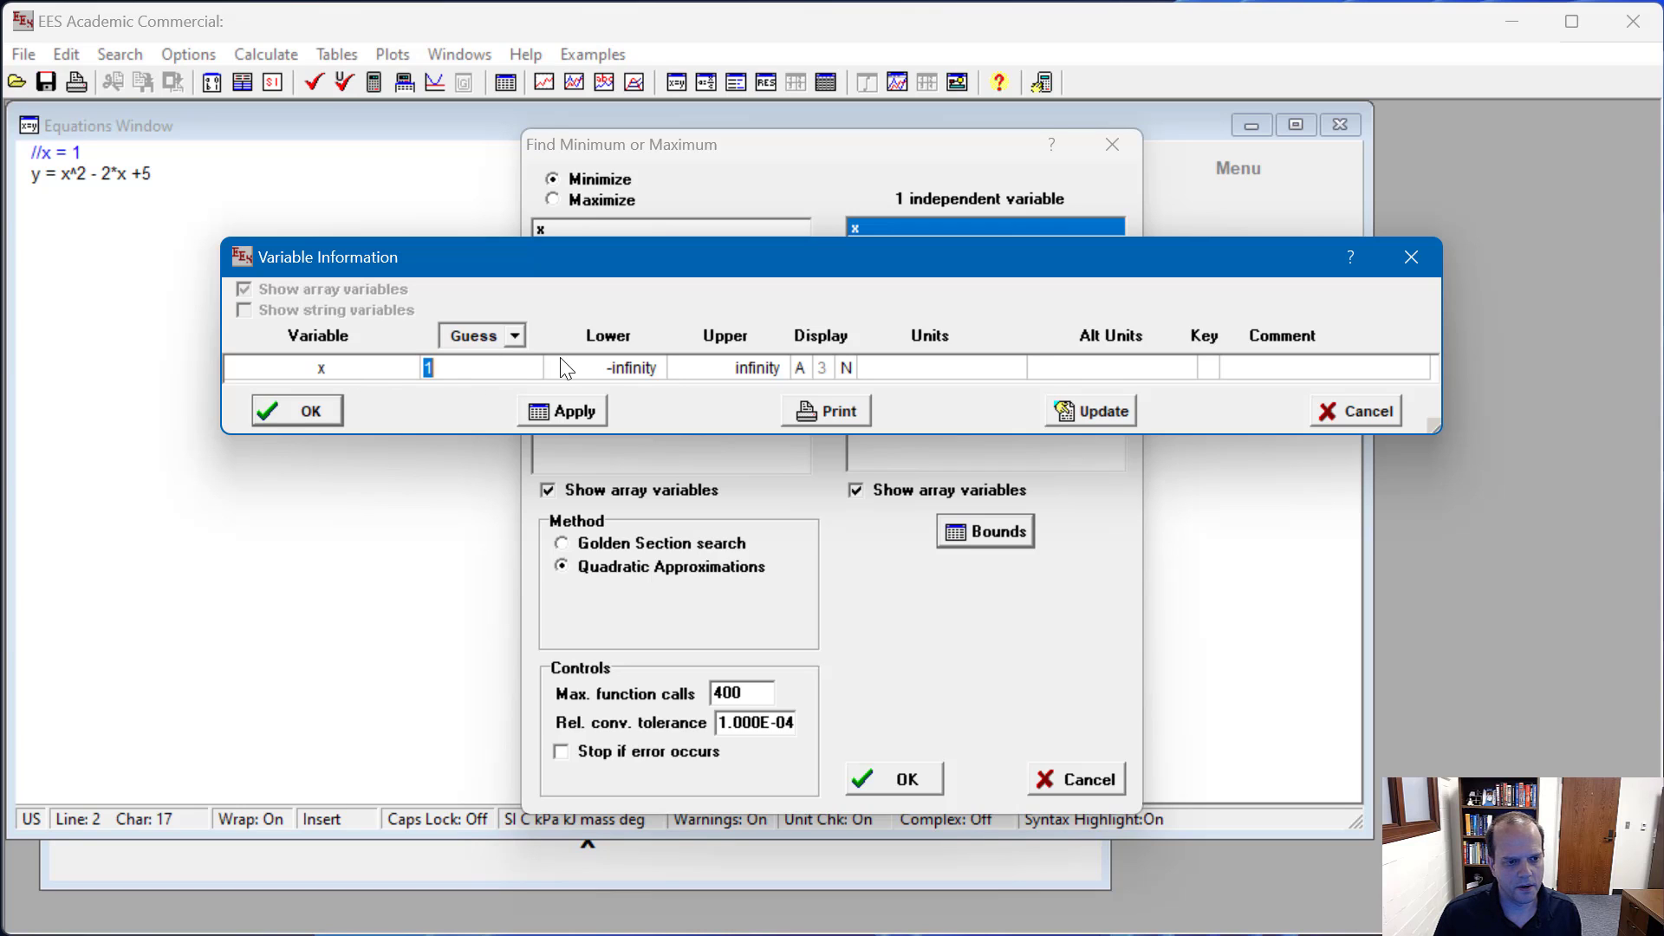
left_click(586, 373)
type("-5")
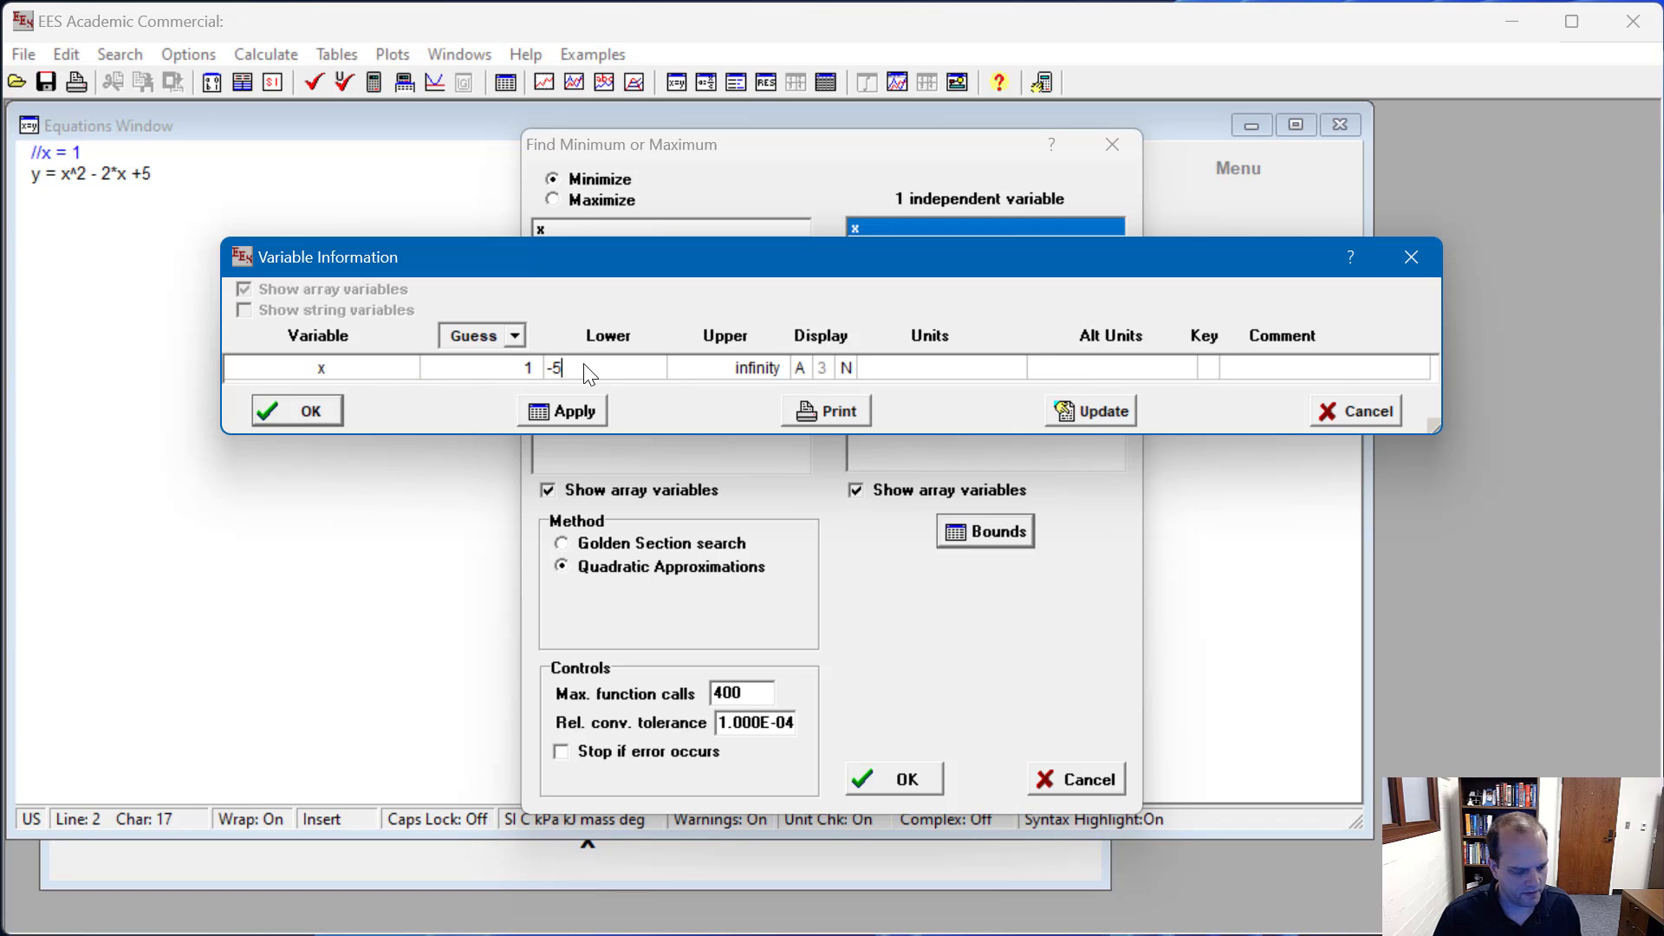
key("Tab")
type("5")
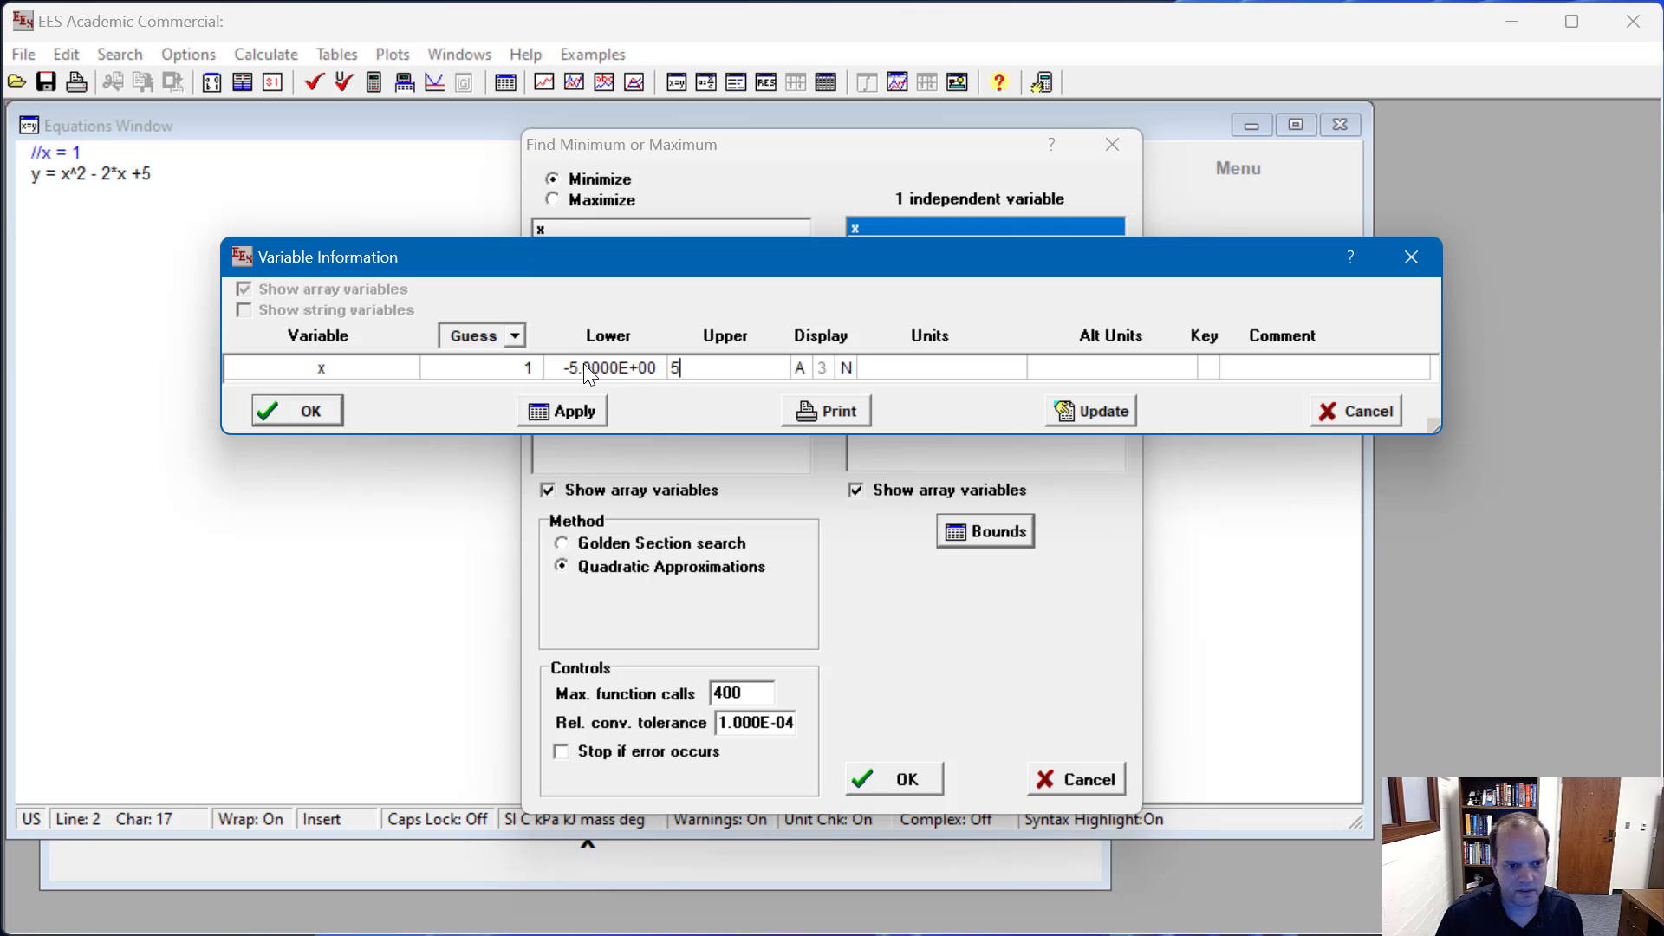
left_click(529, 364)
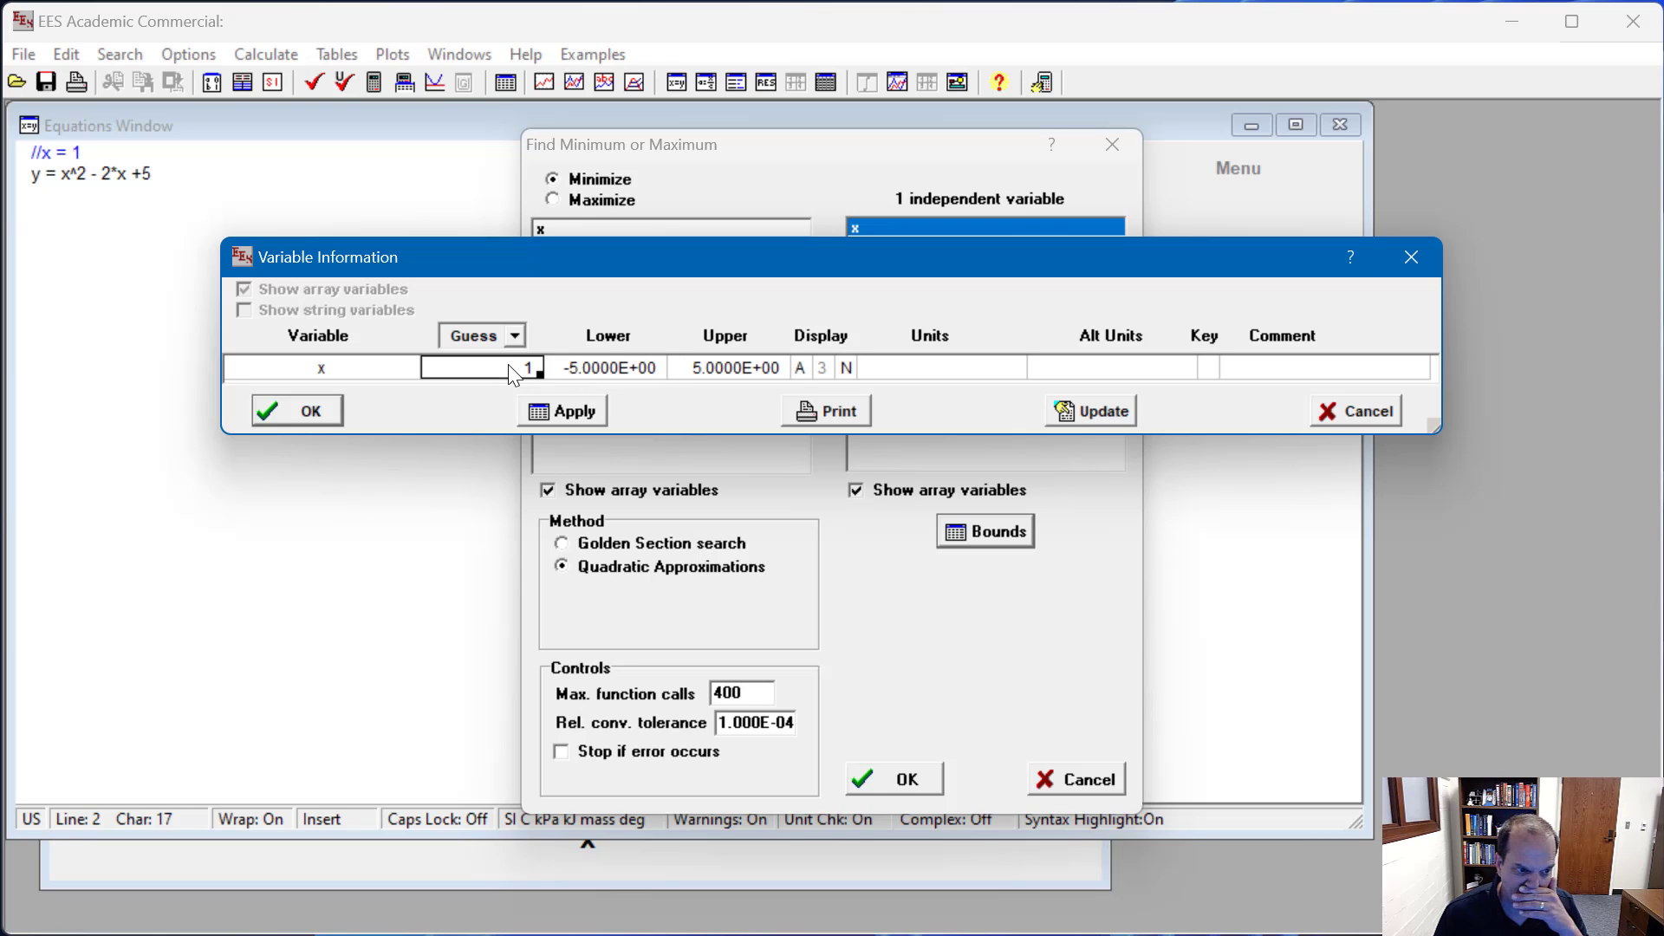
left_click(301, 412)
Step: Run the minimization of y and move the Solution window clear of the equations
left_click(920, 778)
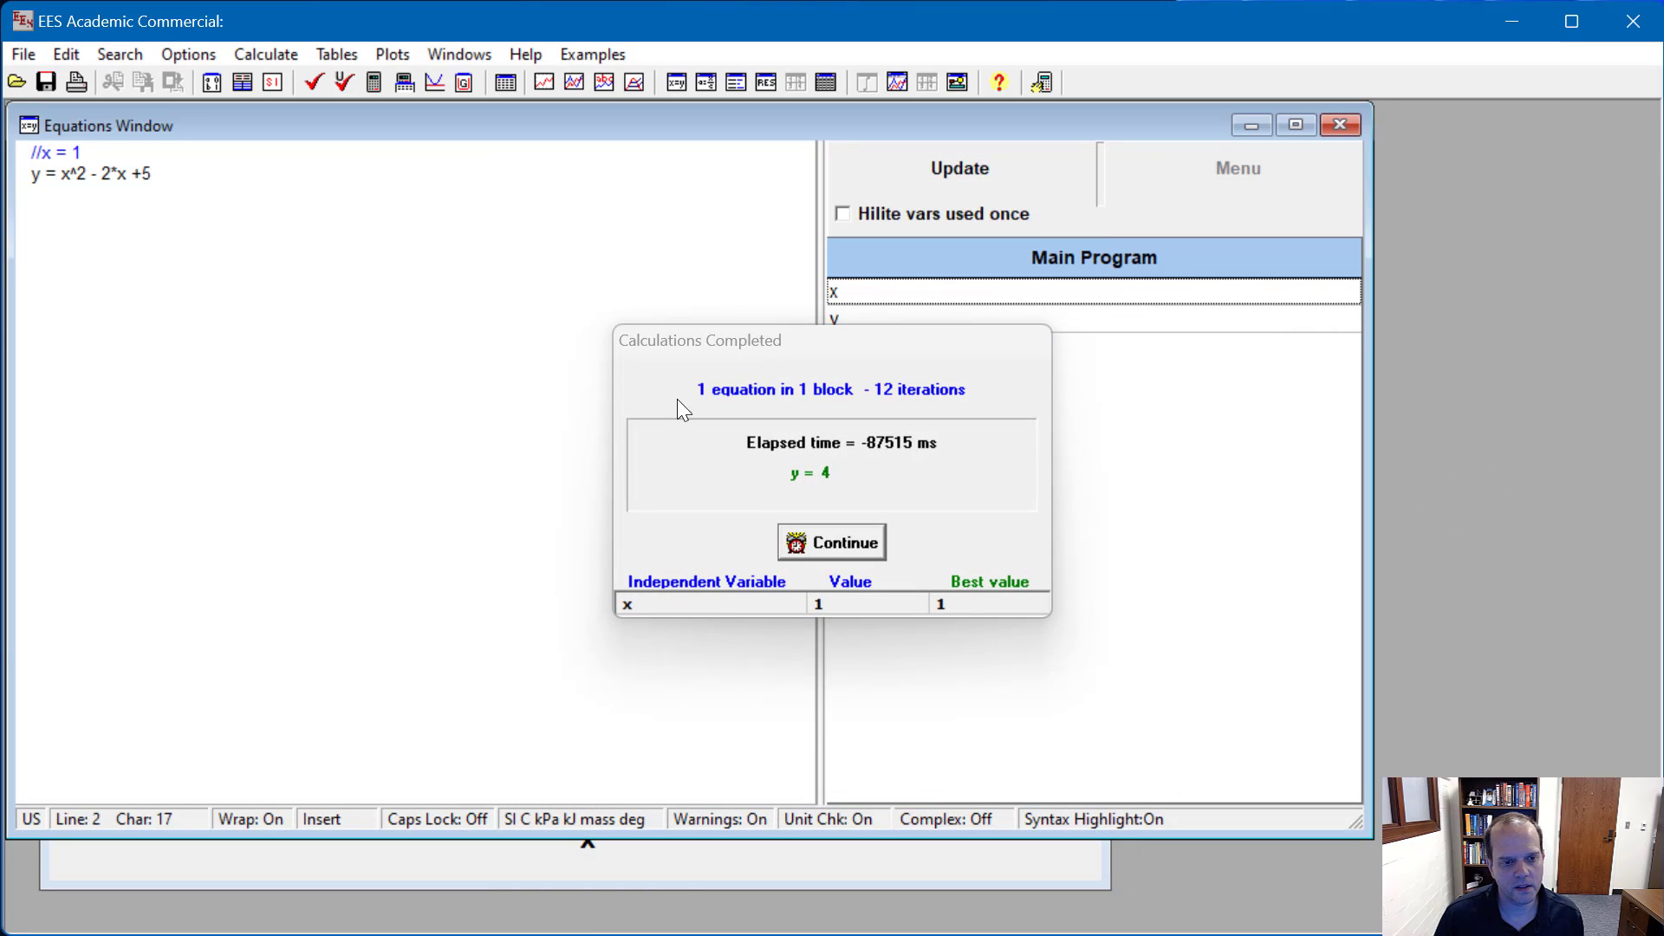
left_click(858, 550)
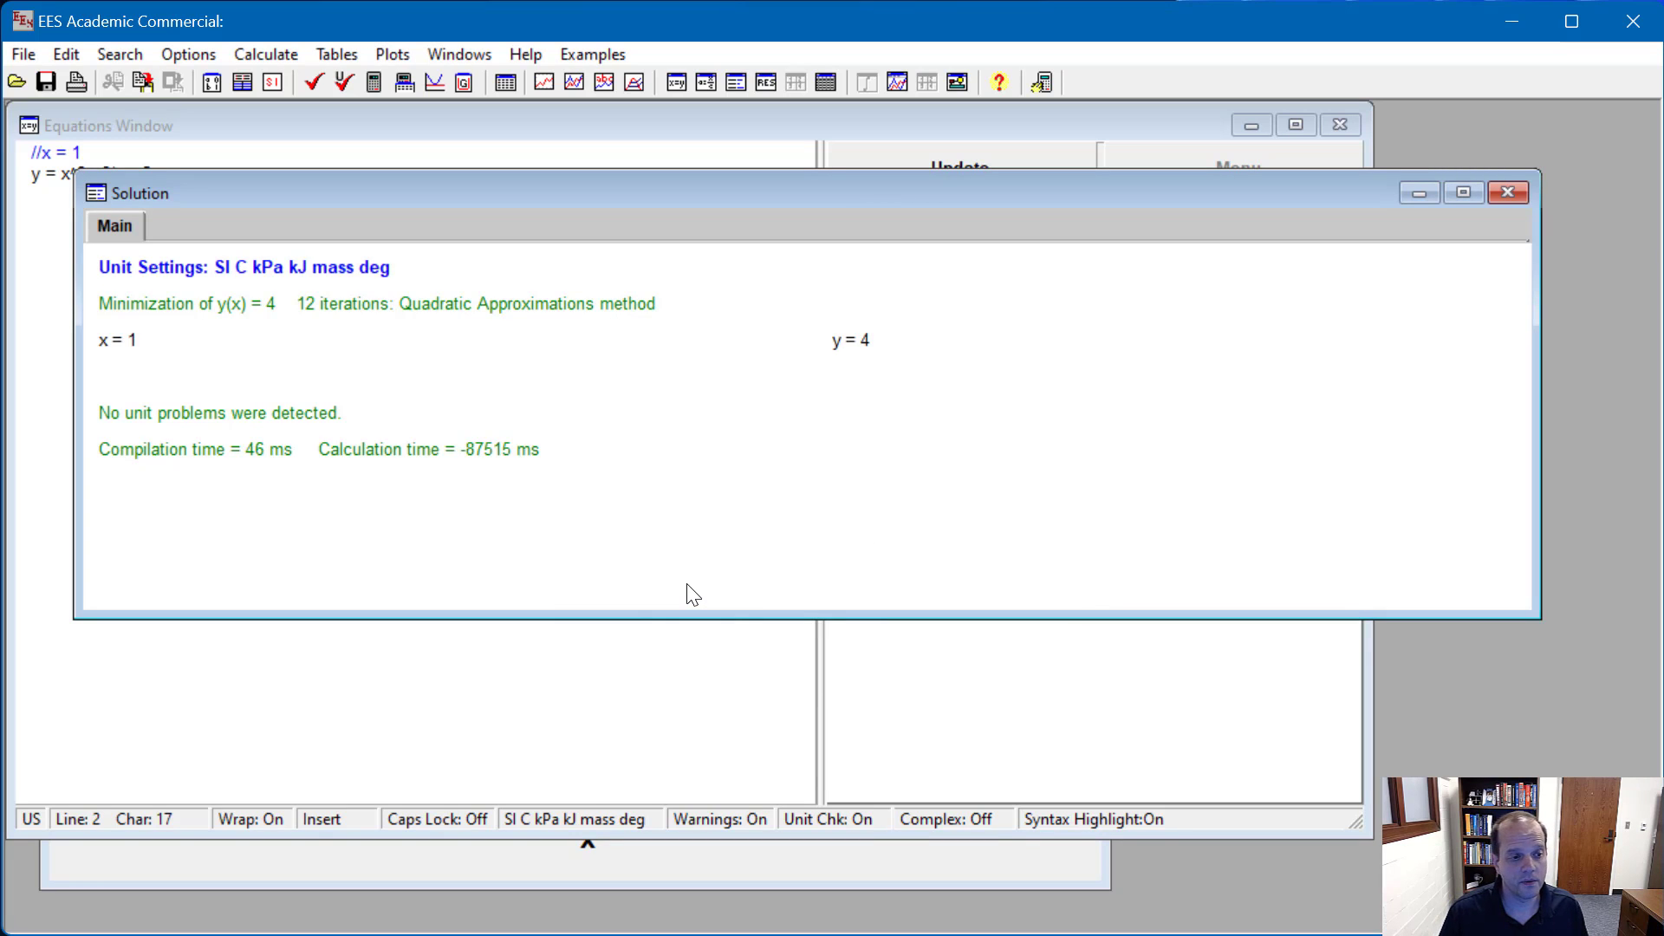
left_click(126, 347)
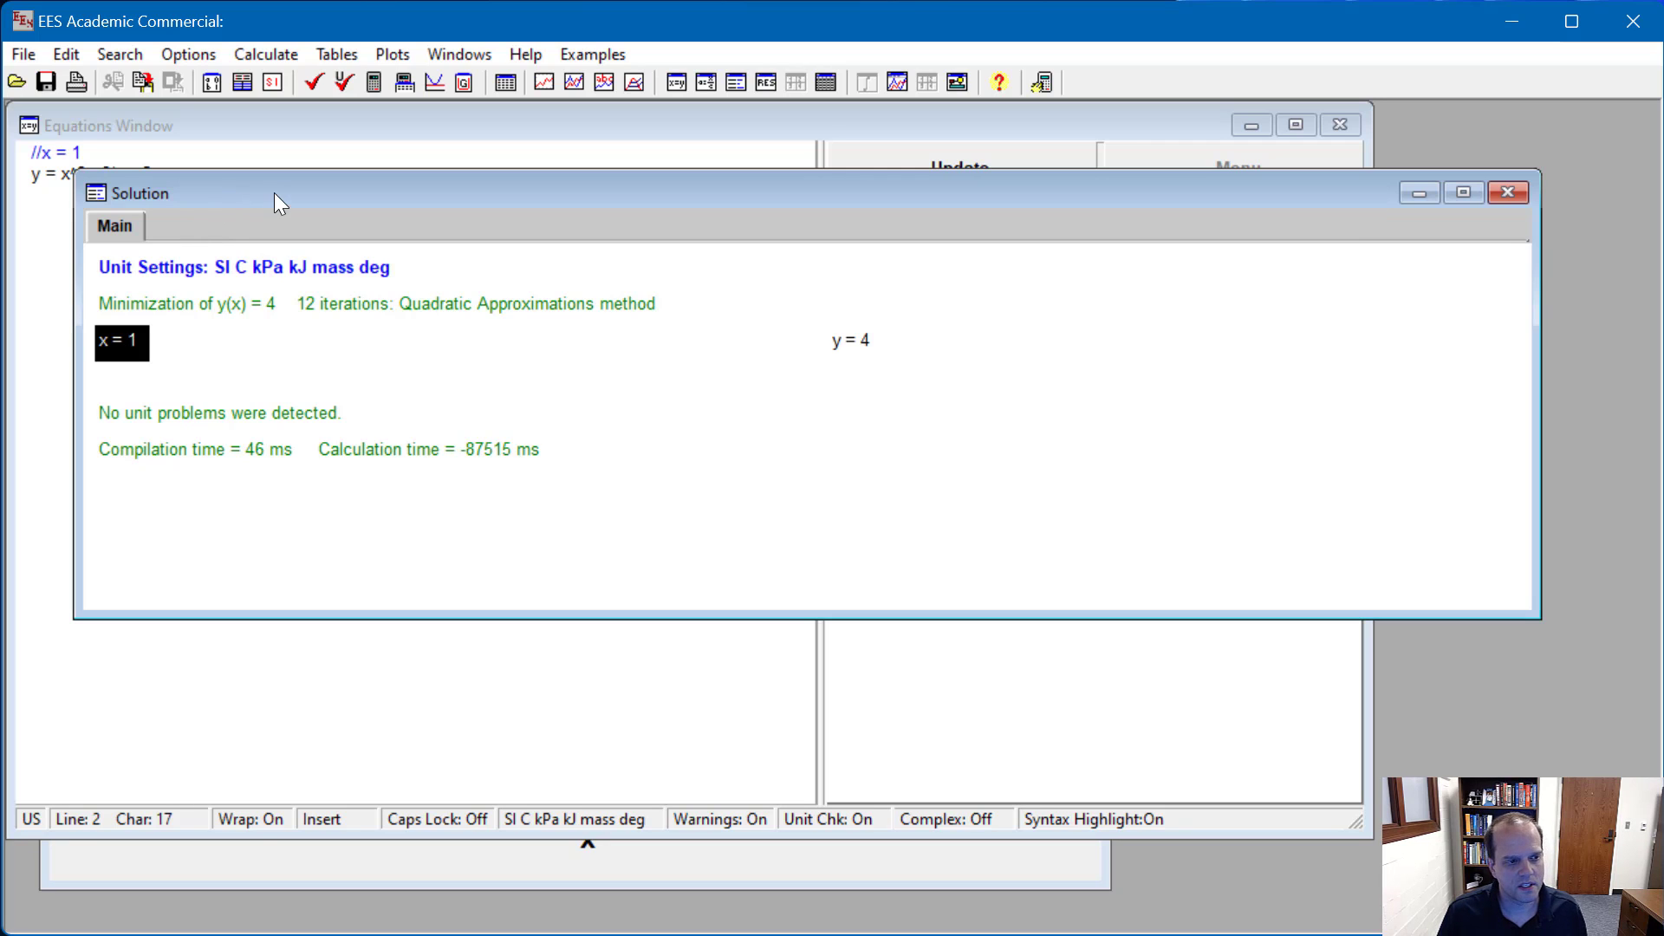
left_click_drag(274, 193, 261, 257)
left_click(113, 175)
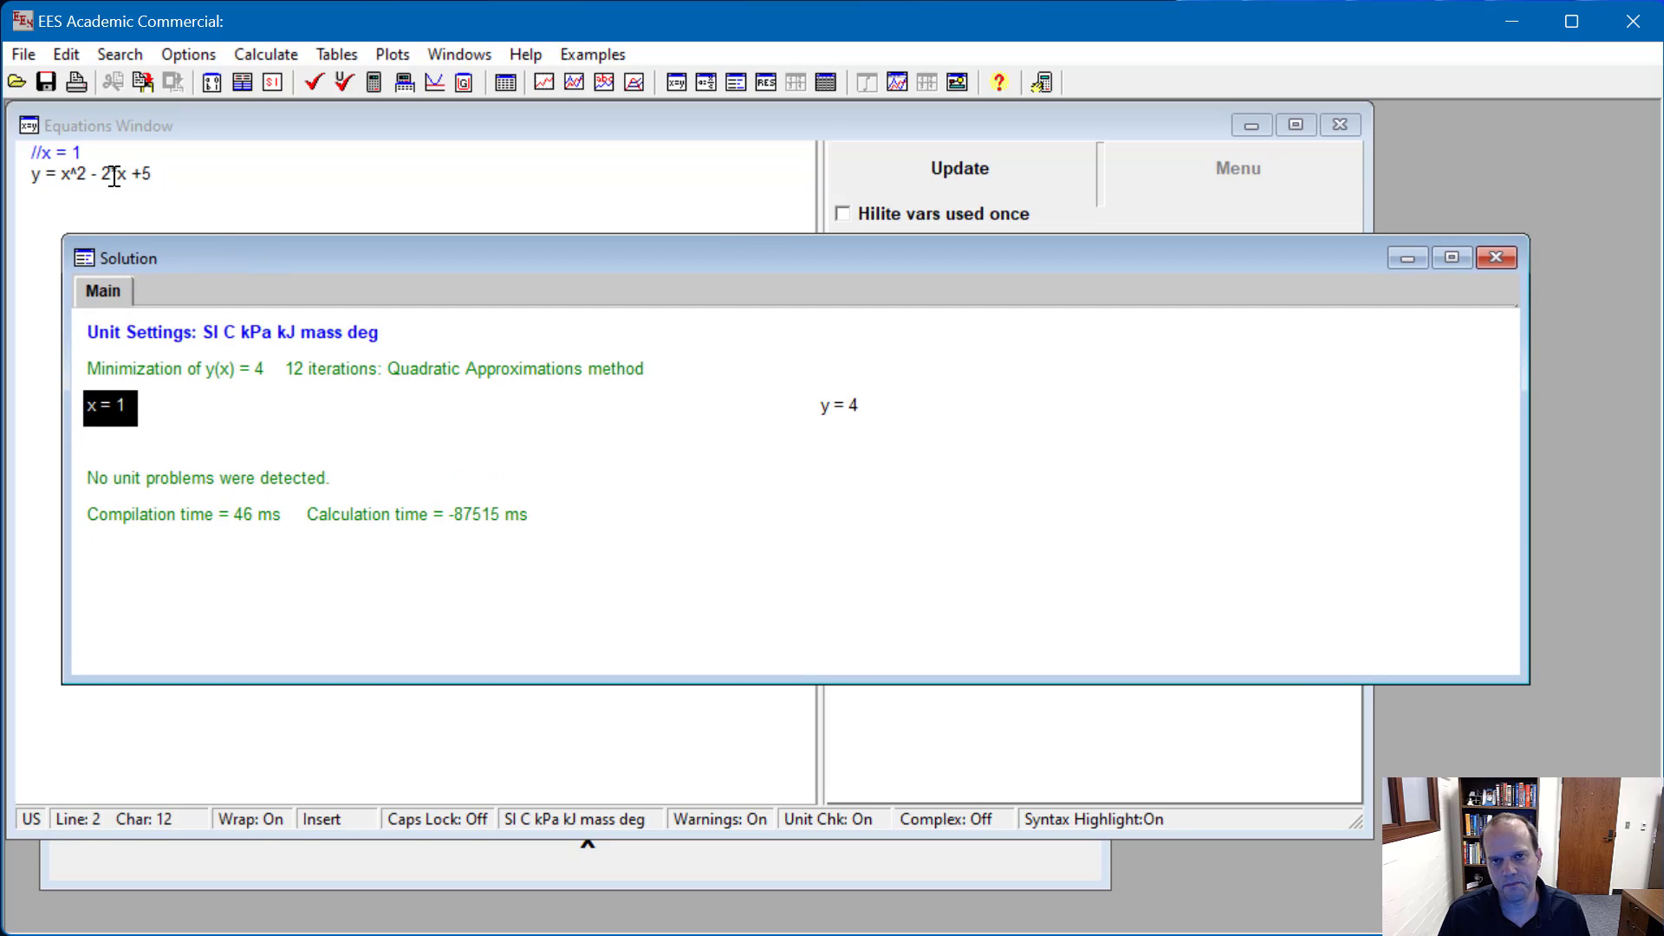
type("*")
left_click(175, 169)
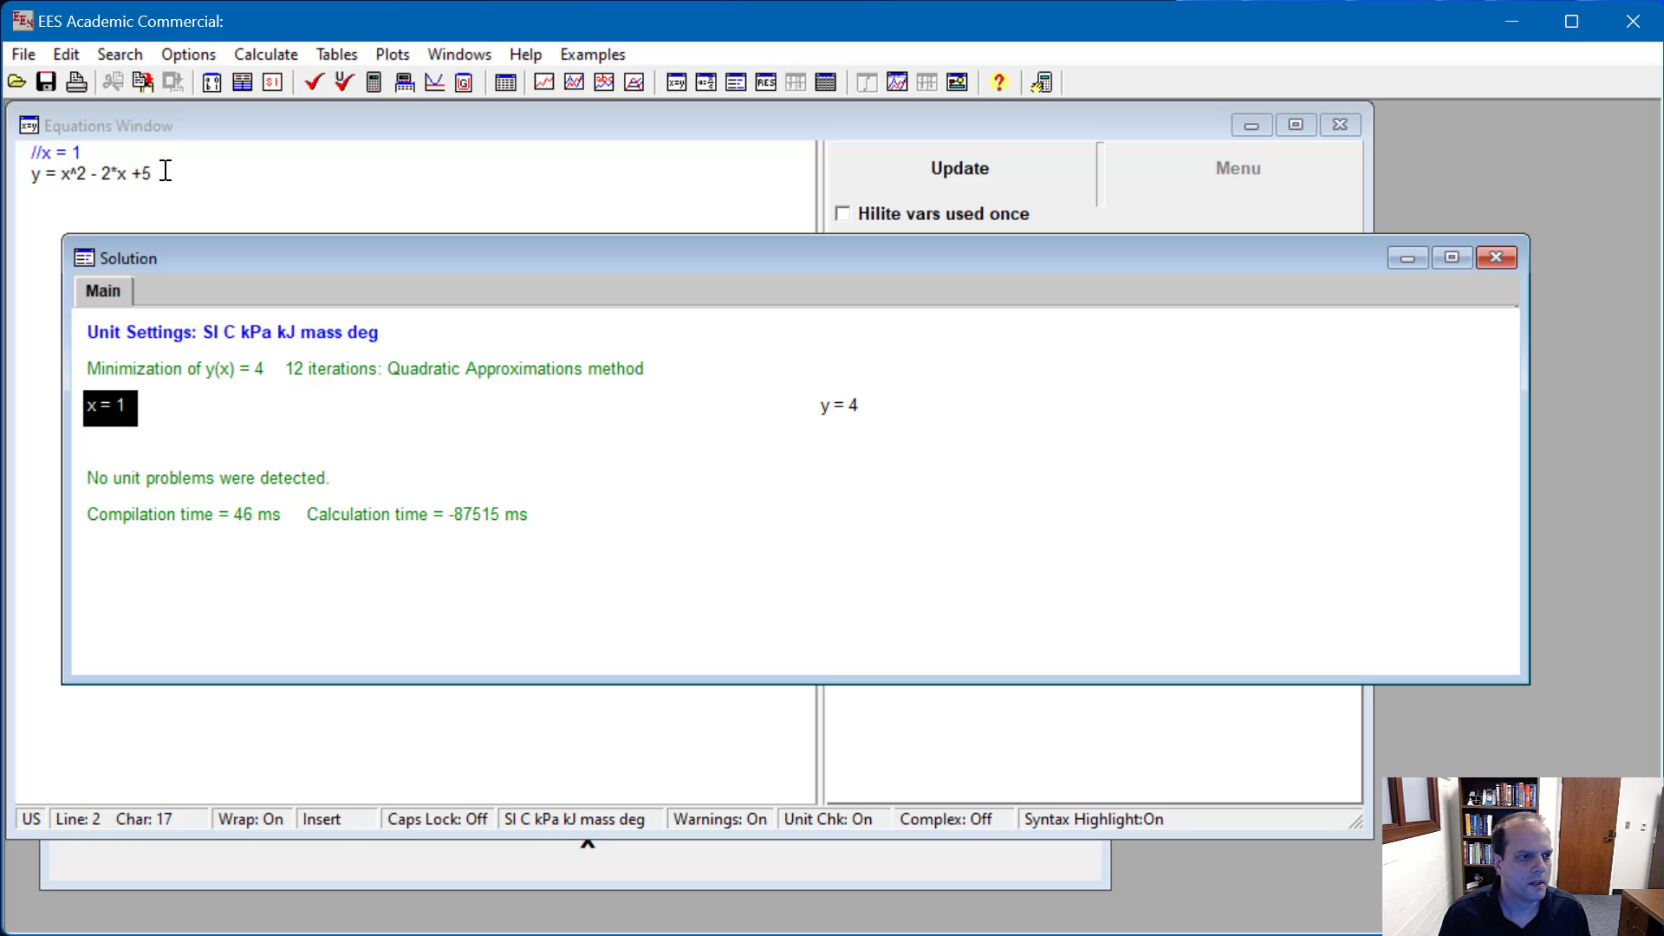
Step: Run a Min/Max calculation that maximizes y over x, reviewing and keeping the existing bounds, and display its solution
left_click(189, 56)
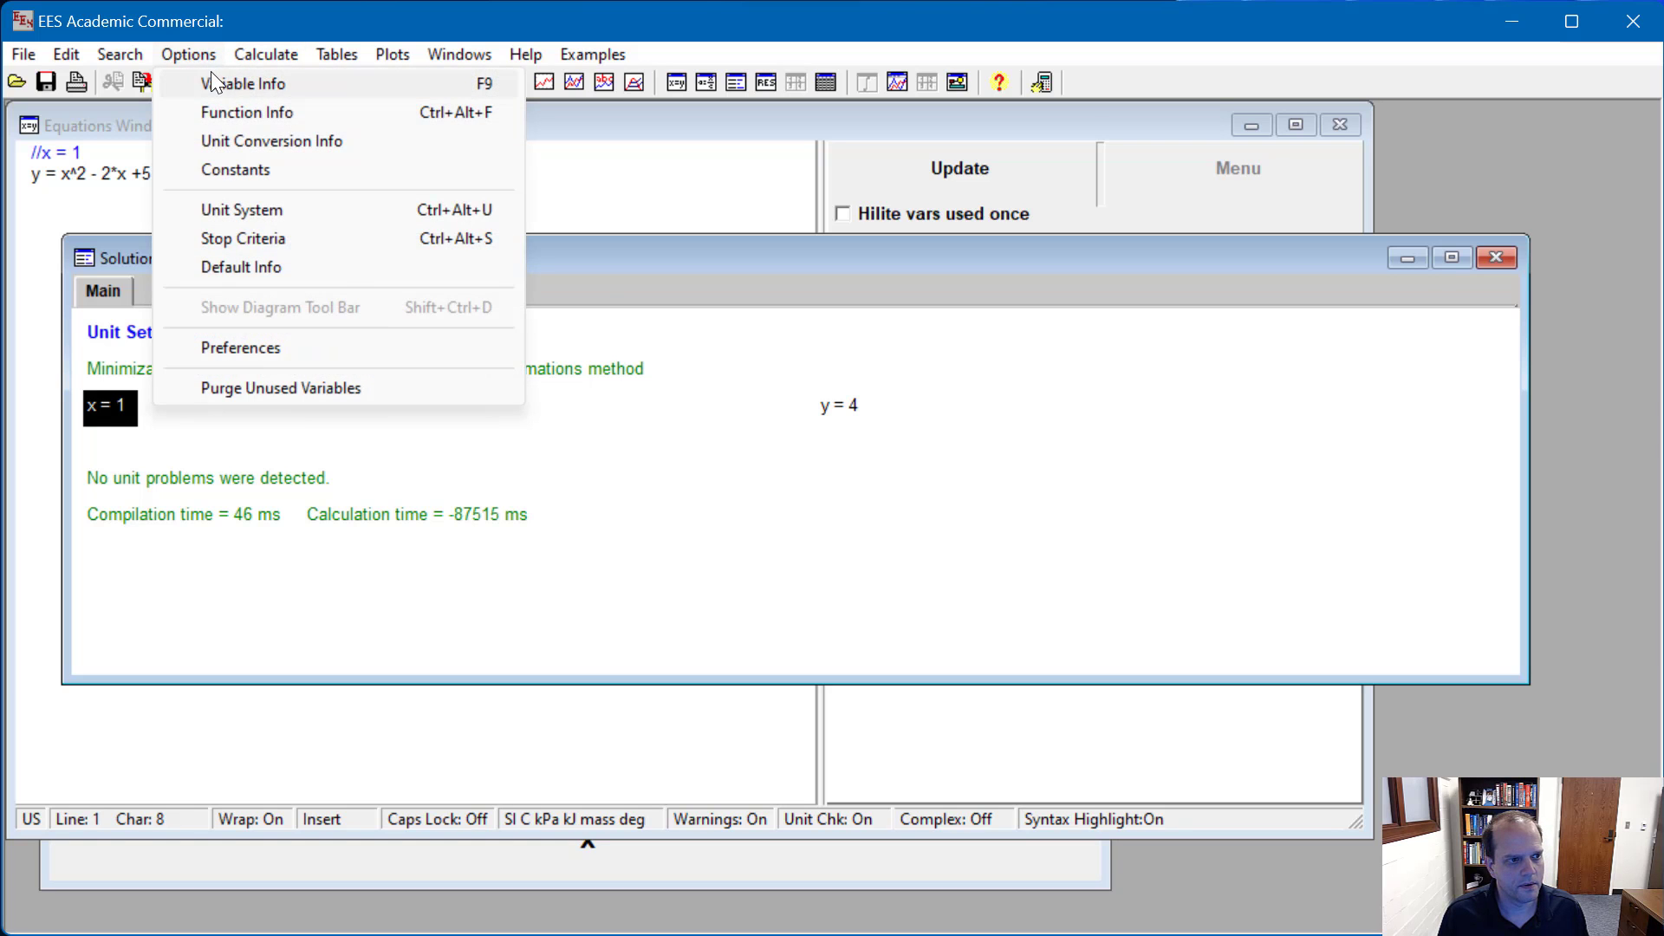
mouse_move(243, 52)
left_click(310, 169)
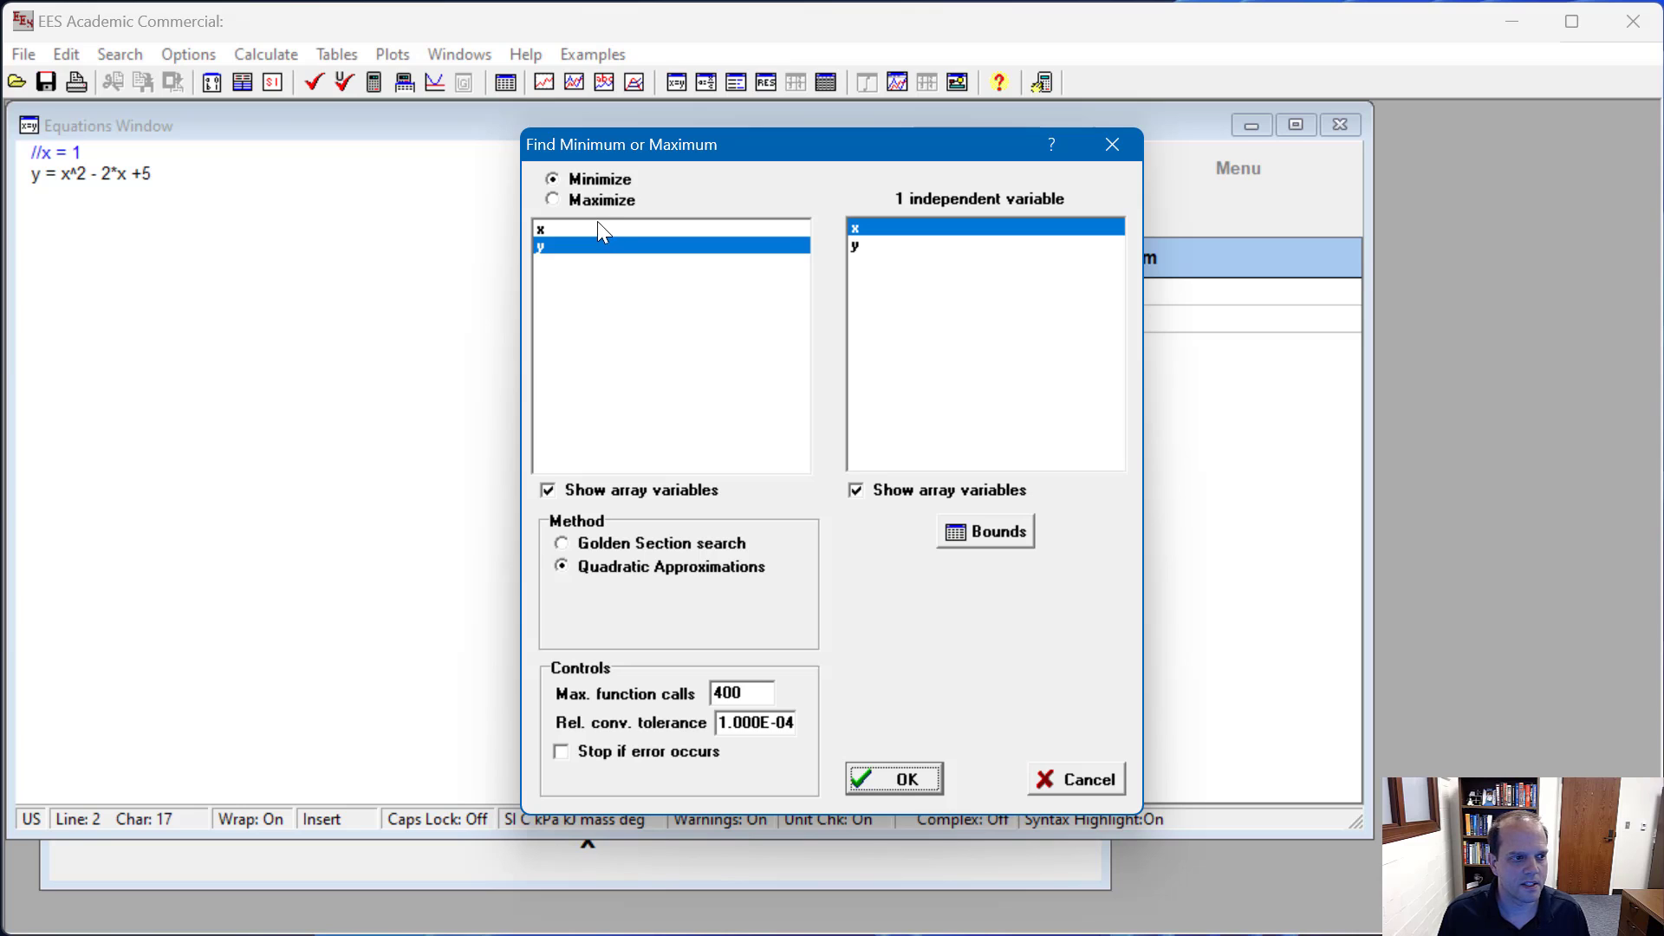
left_click(556, 199)
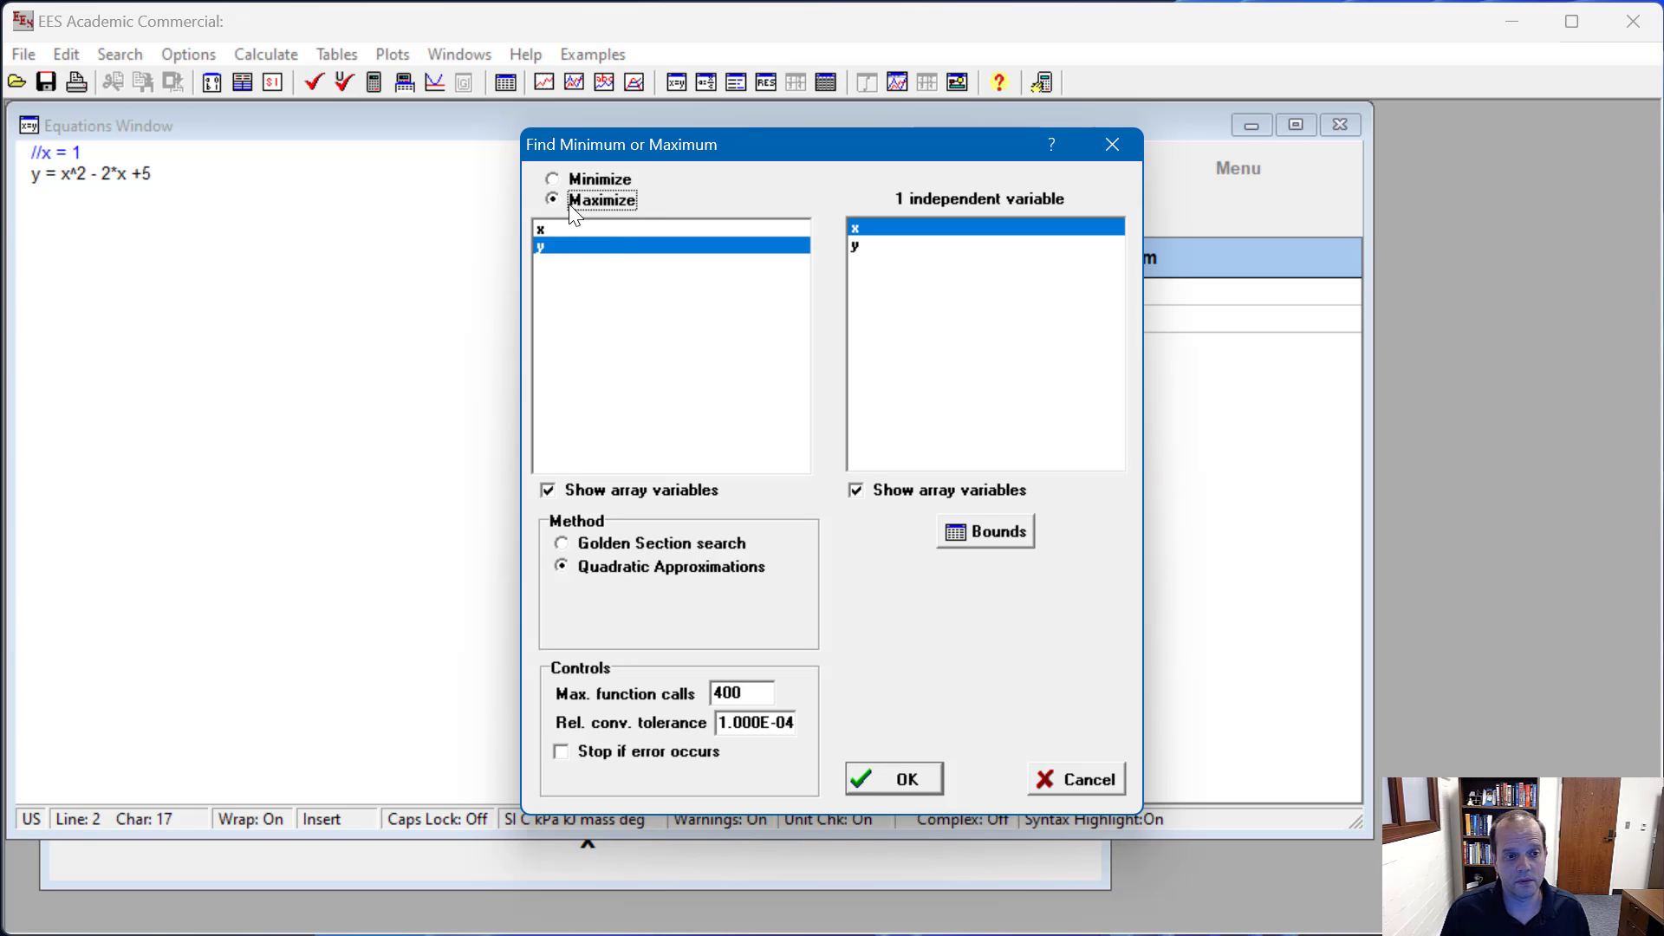
left_click(958, 527)
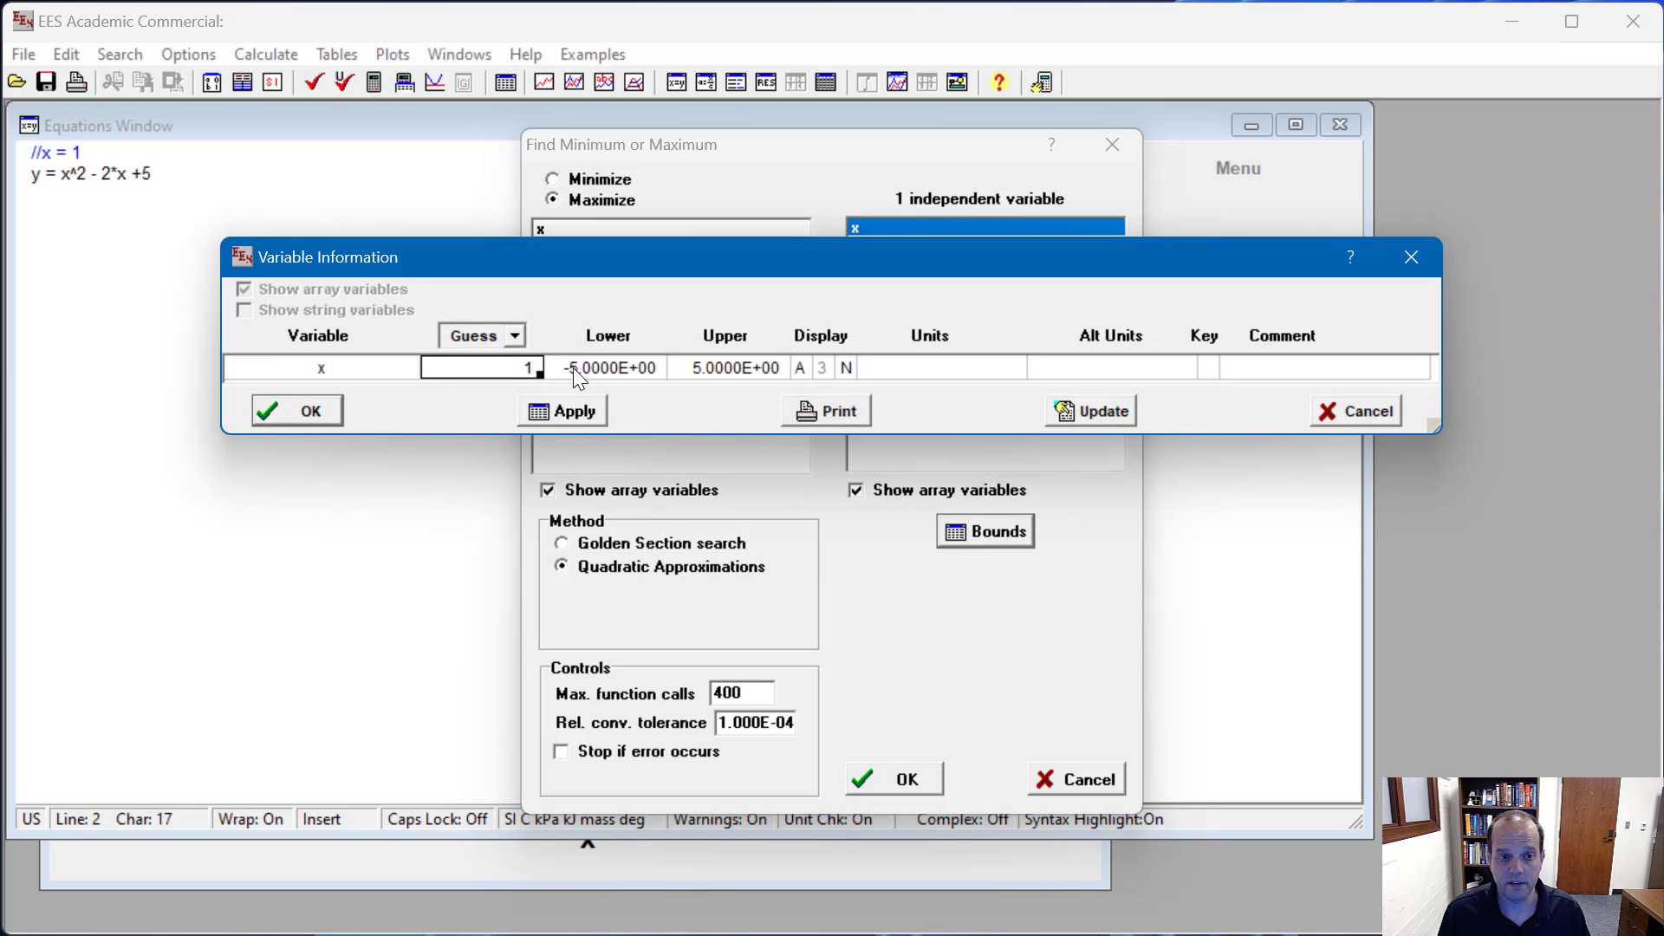
left_click(327, 416)
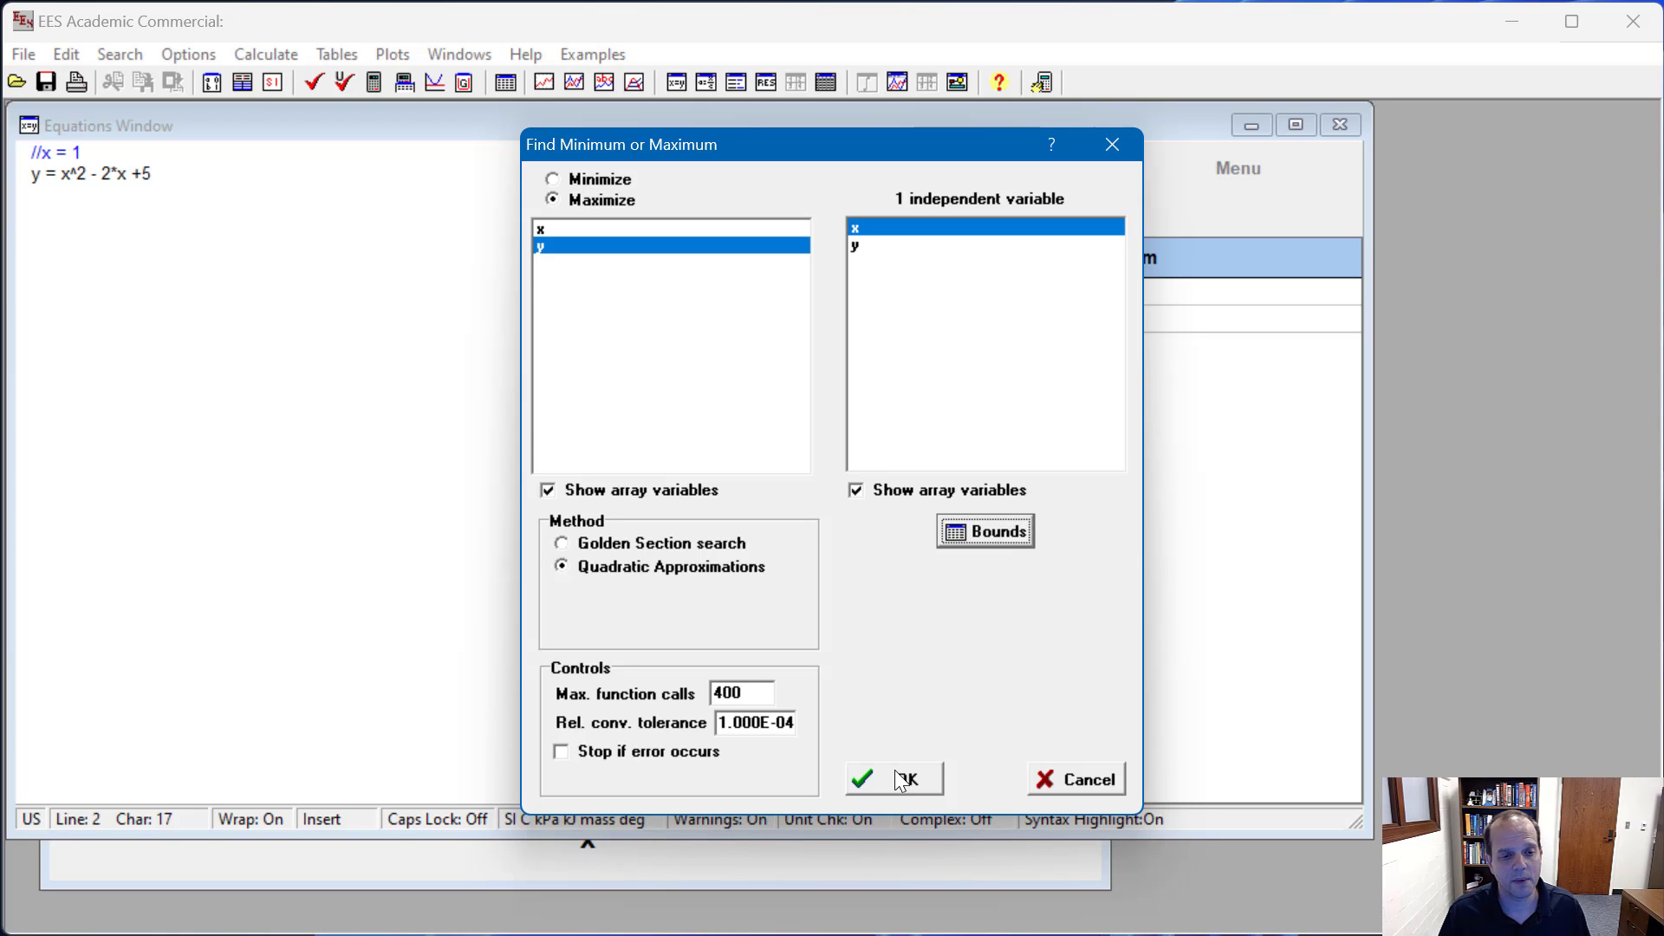
left_click(899, 780)
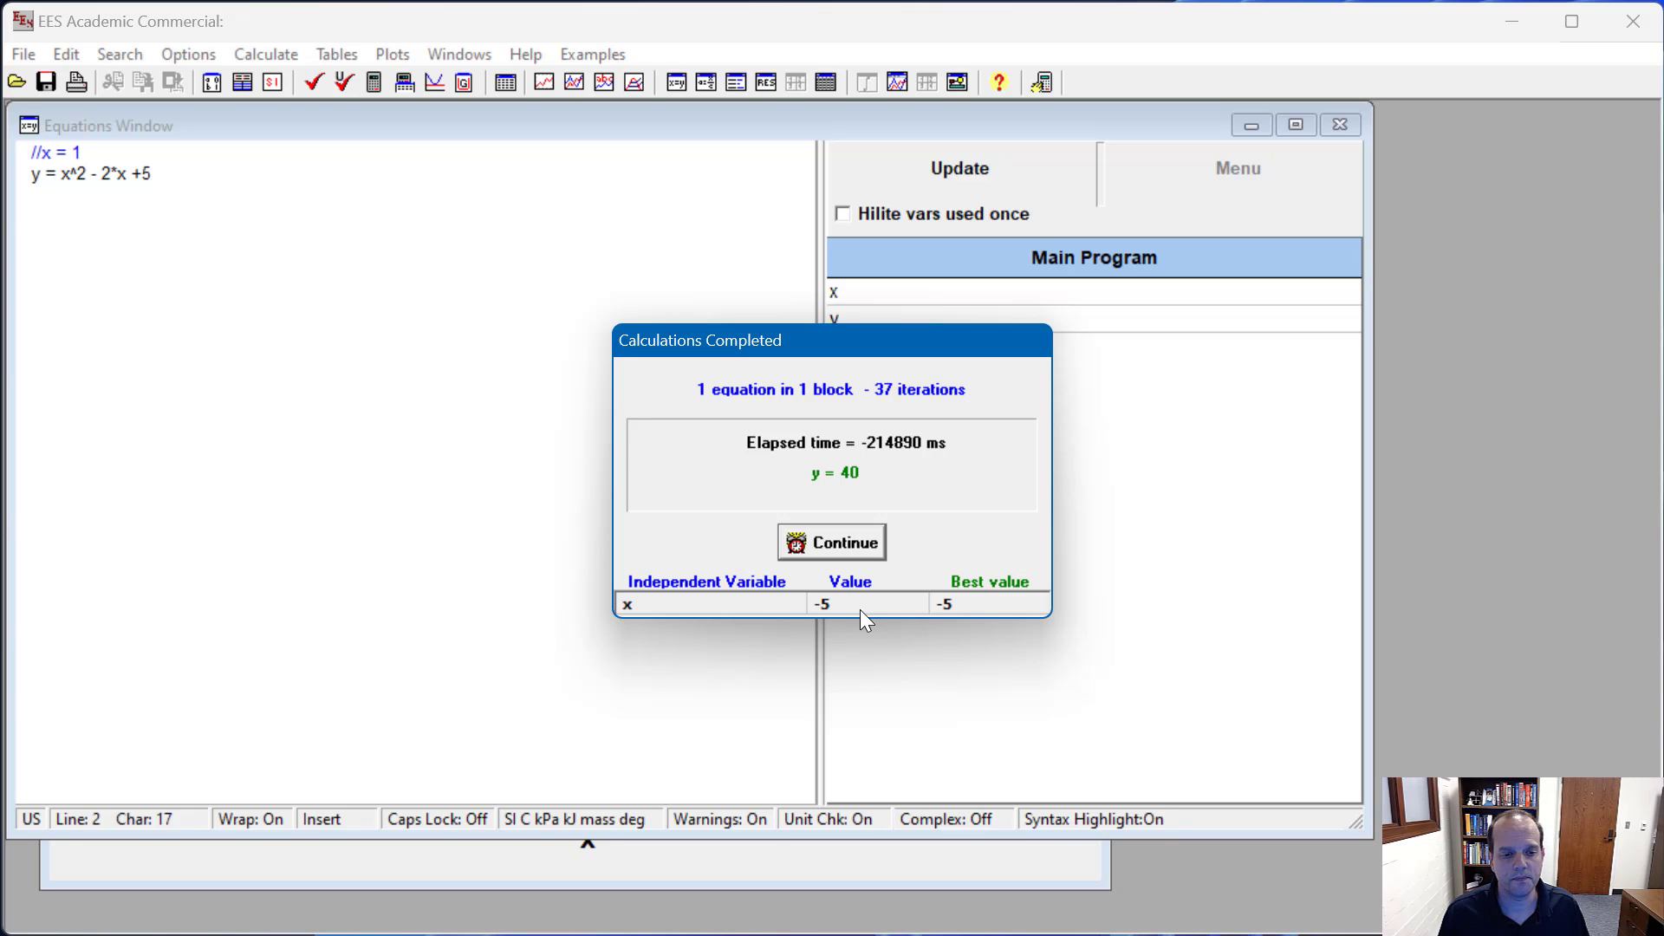
left_click(825, 544)
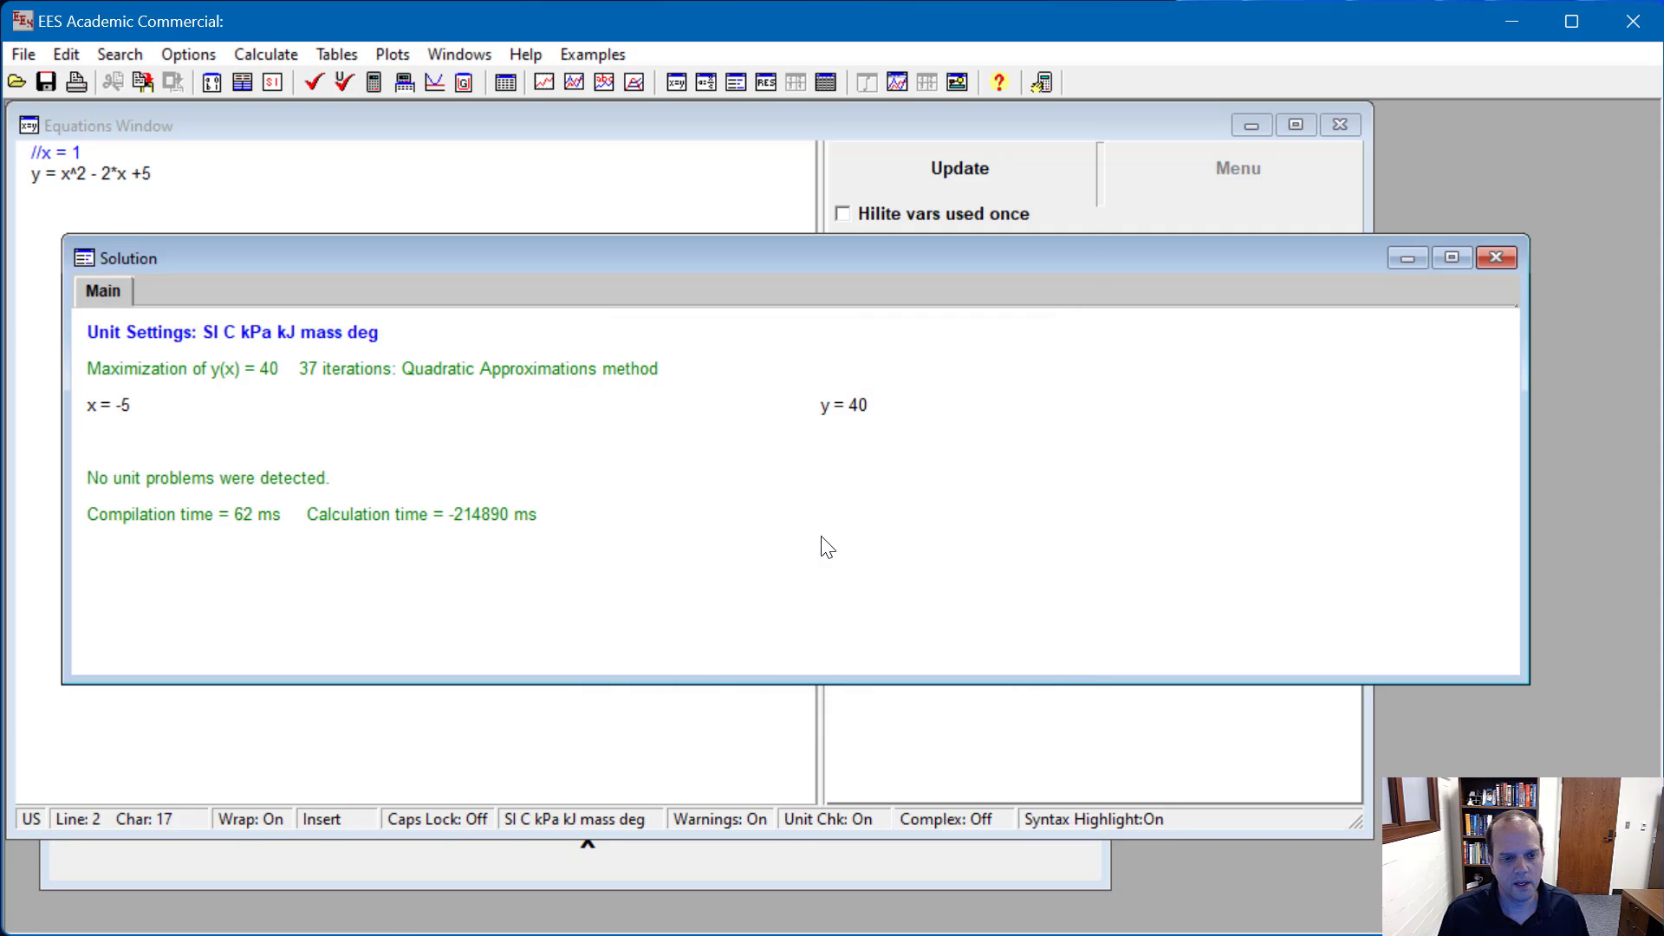